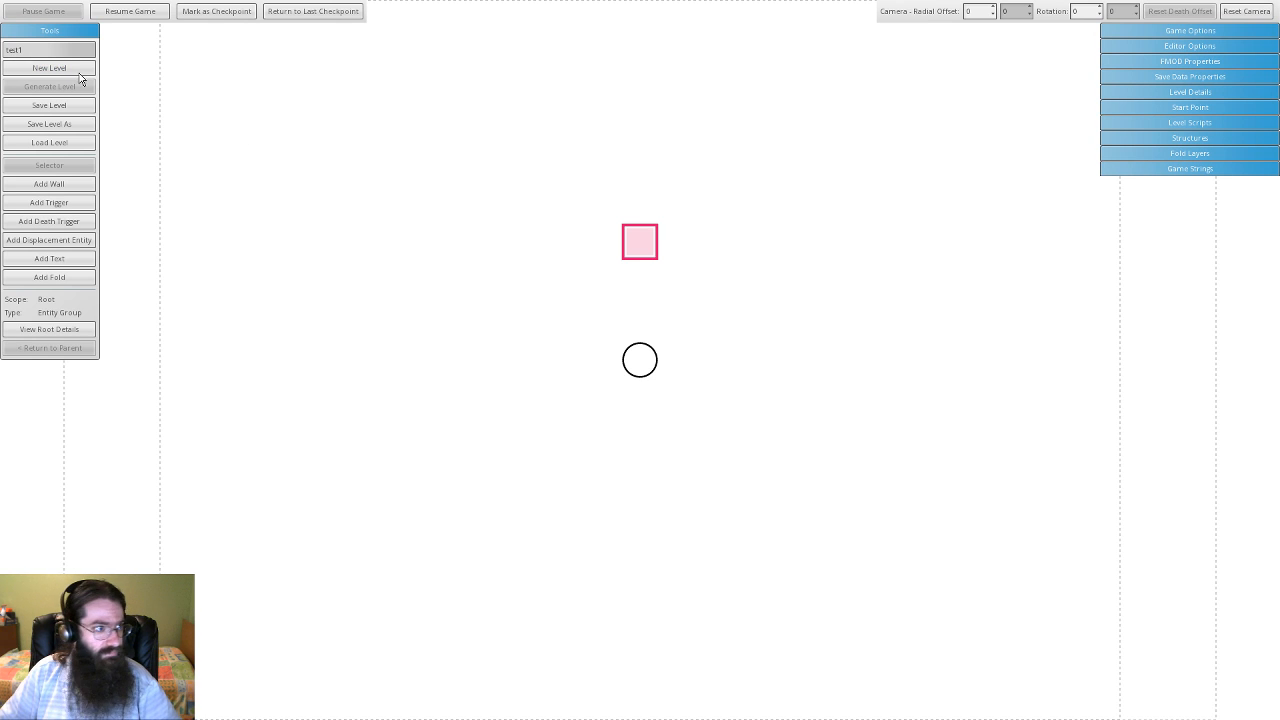
- Leave test1 selected in the level list and switch to the Add Wall tool
click(30, 52)
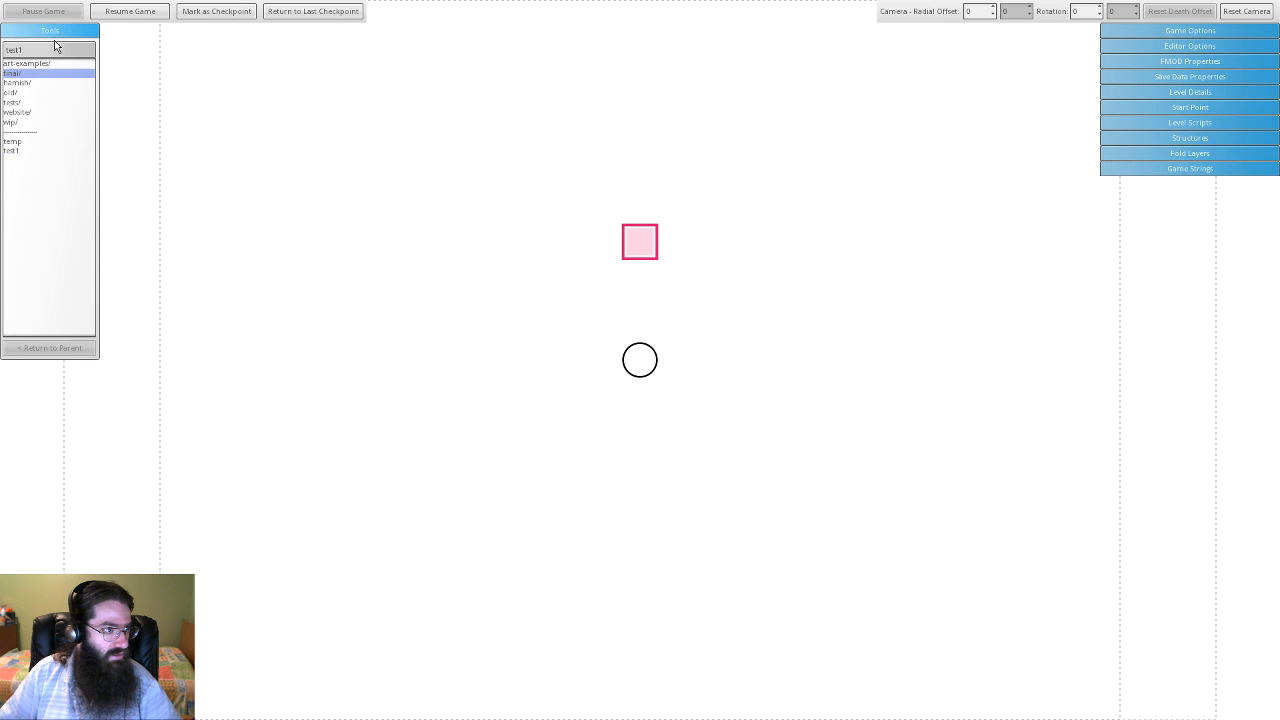
click(54, 48)
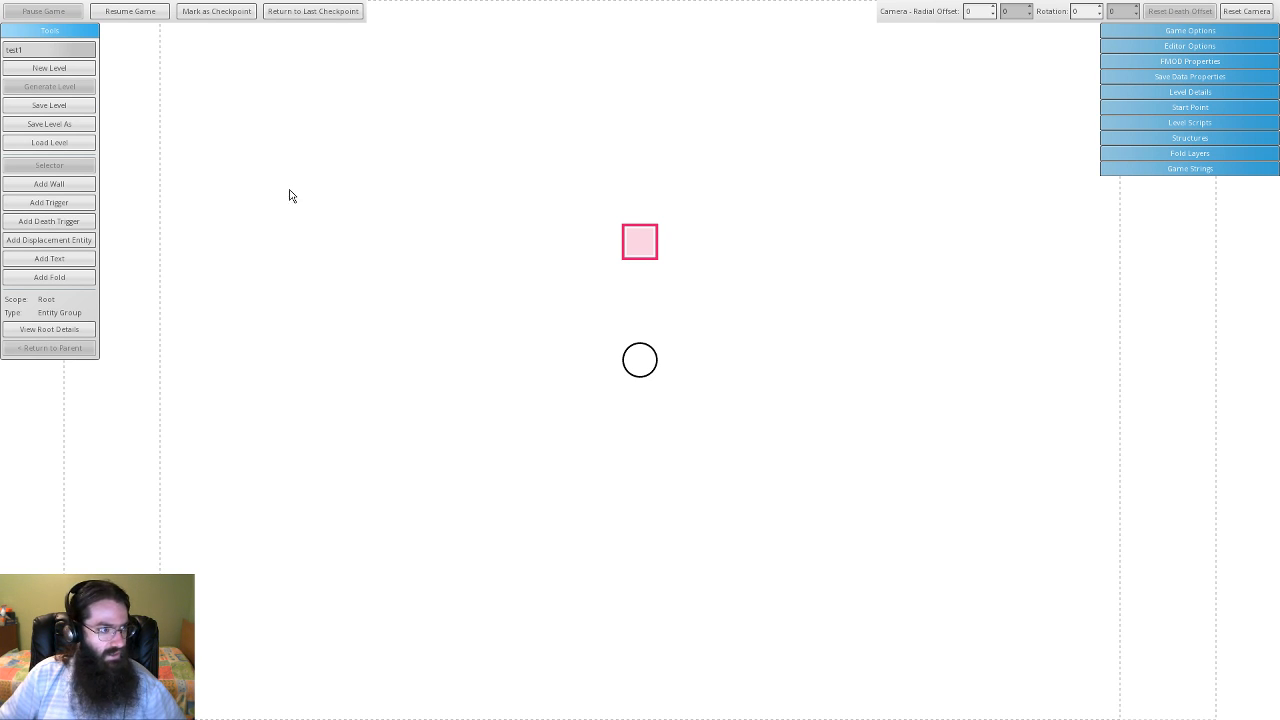
click(59, 187)
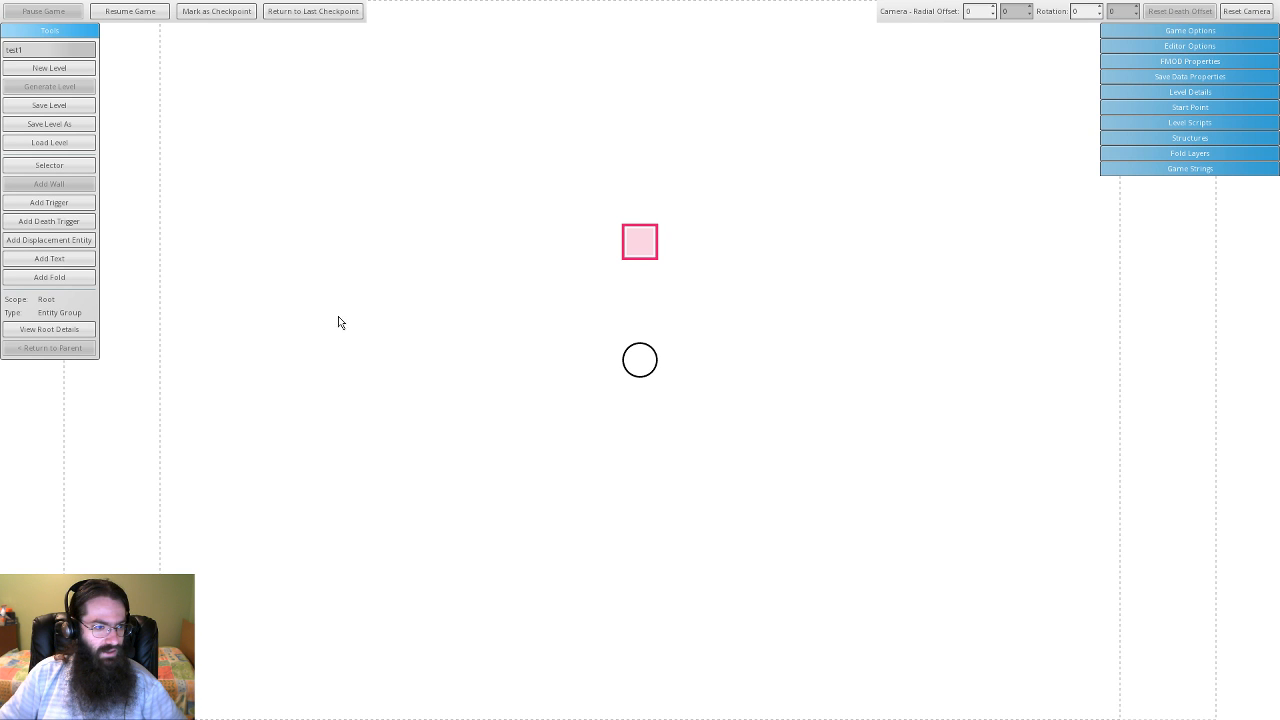
- Draw arc walls to the left and right of the pink square
drag(338, 322, 455, 259)
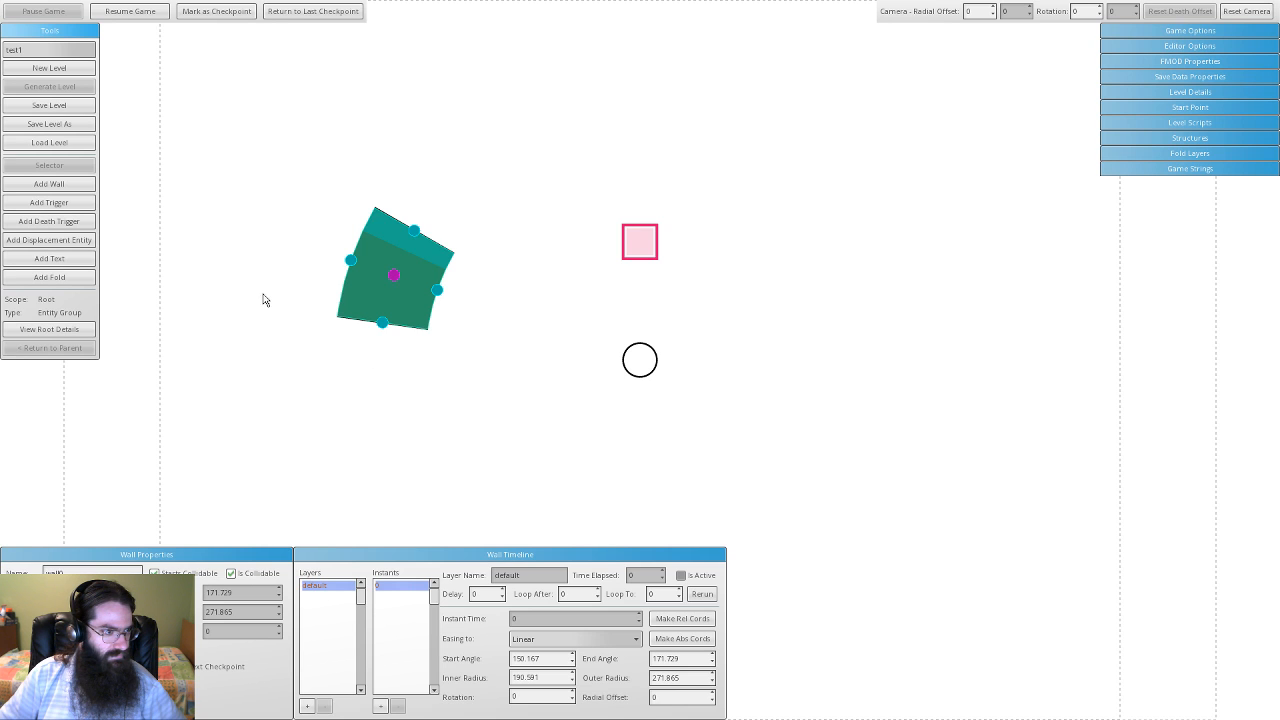
click(75, 187)
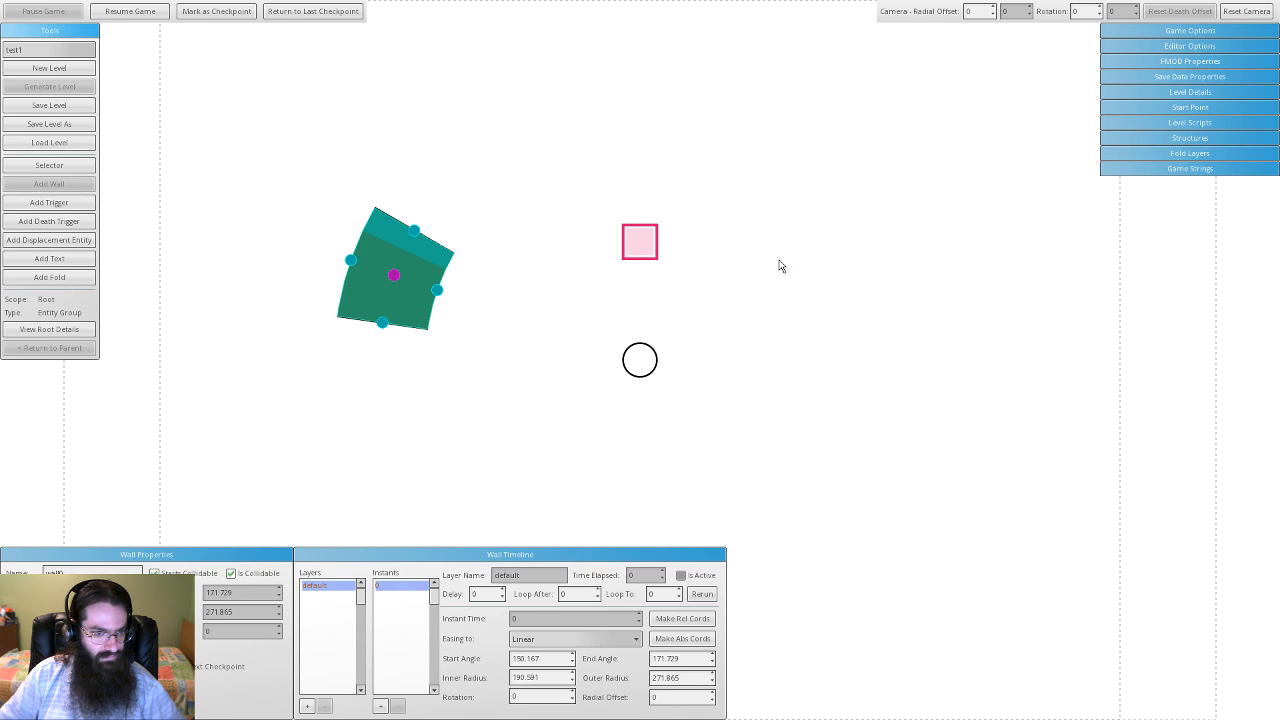
mouse_move(781, 266)
mouse_down()
mouse_move(900, 380)
mouse_move(928, 364)
mouse_move(916, 309)
mouse_move(927, 391)
mouse_up()
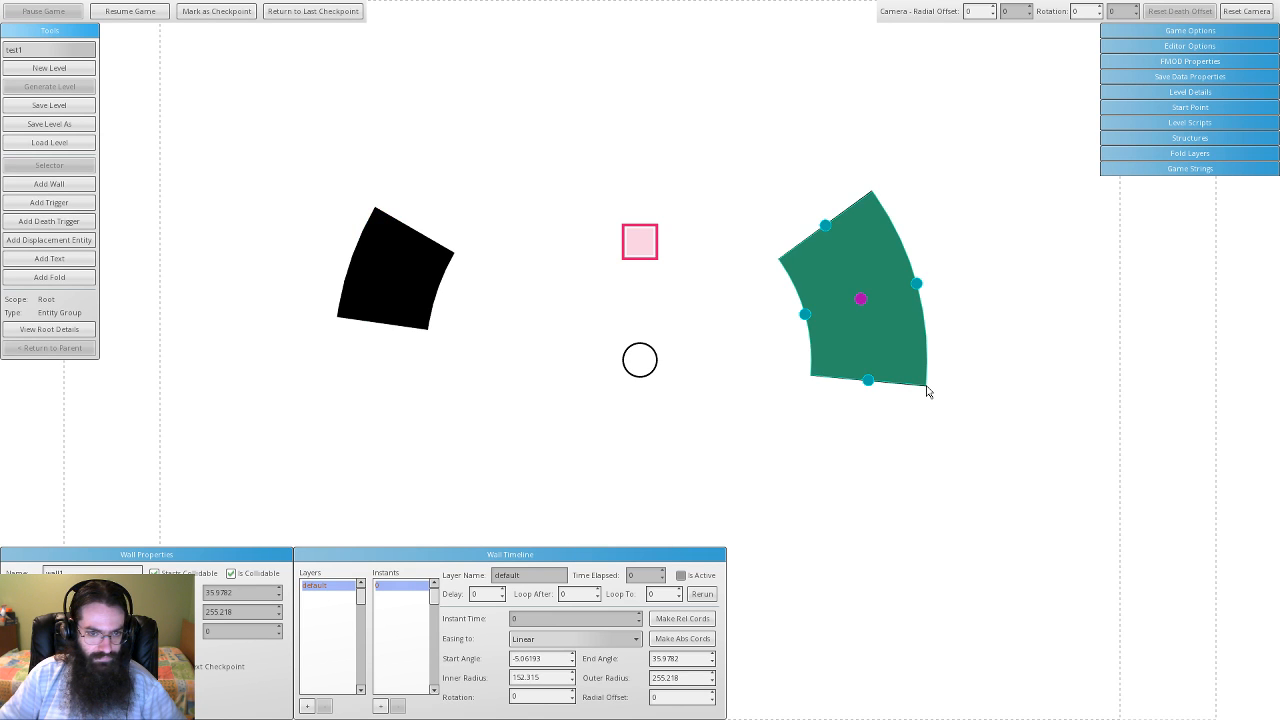
- Delete the right arc wall and reselect the left one
drag(760, 416, 781, 505)
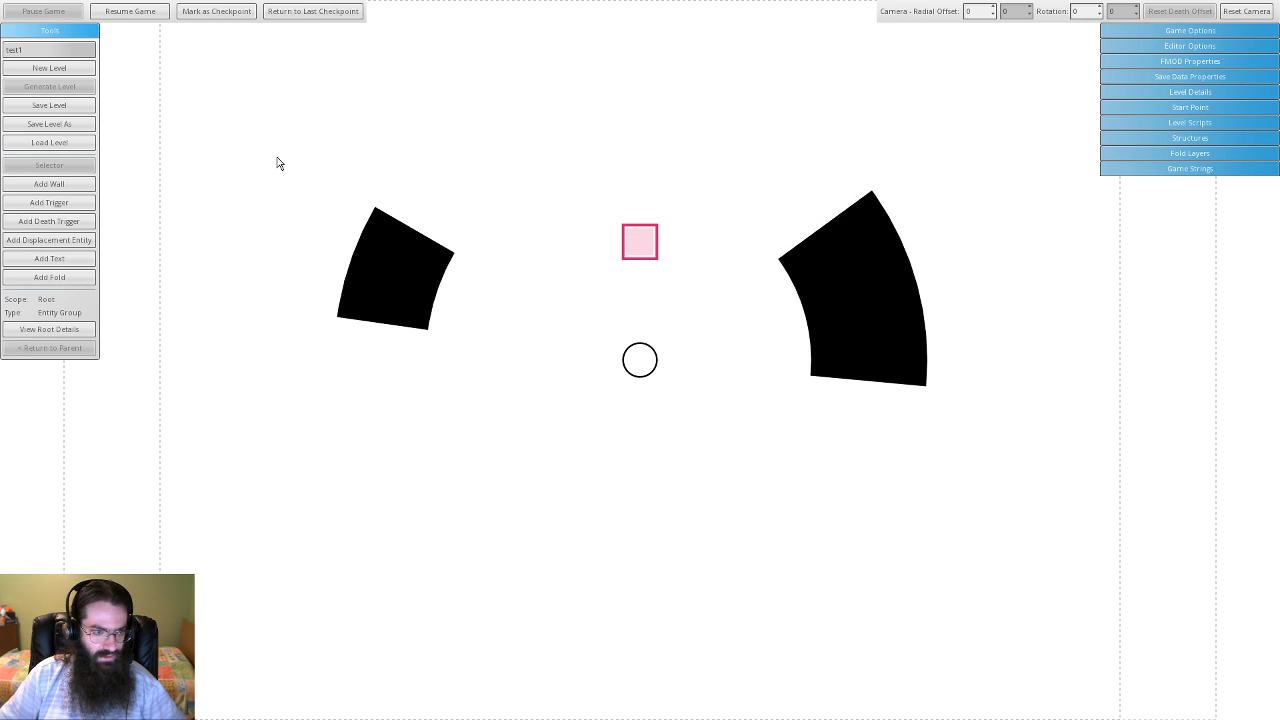
drag(279, 163, 837, 361)
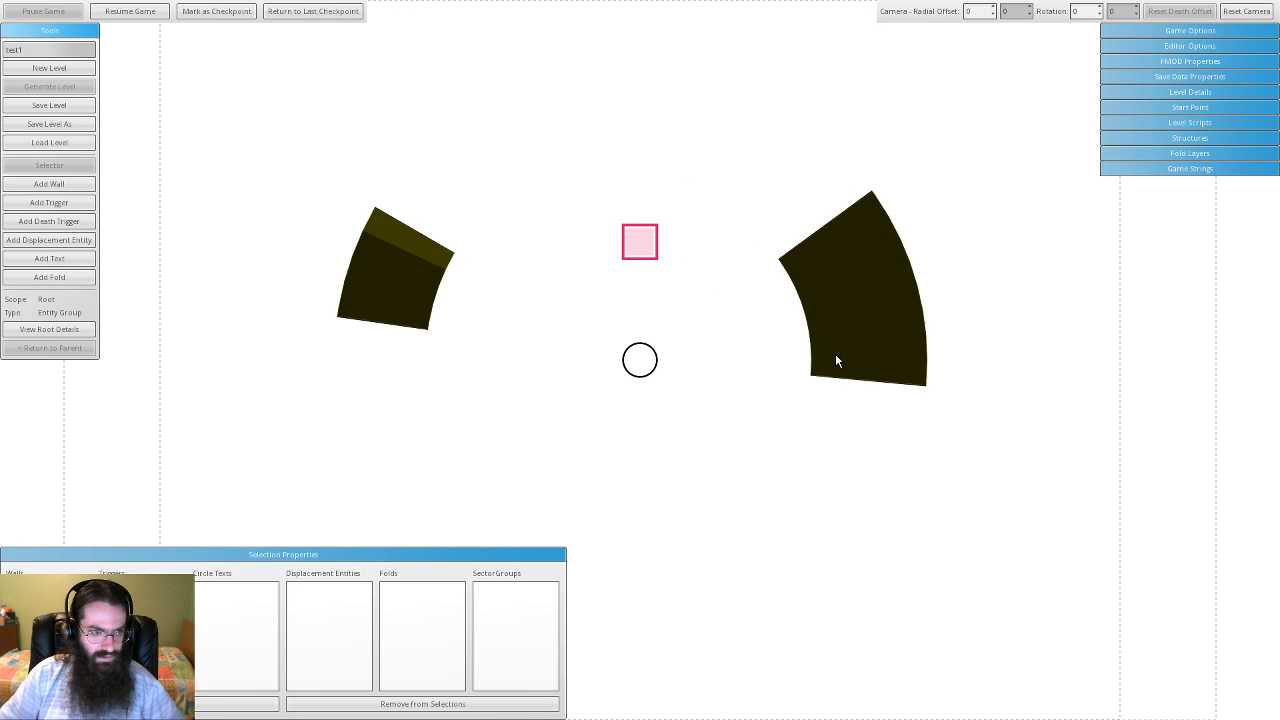
click(359, 312)
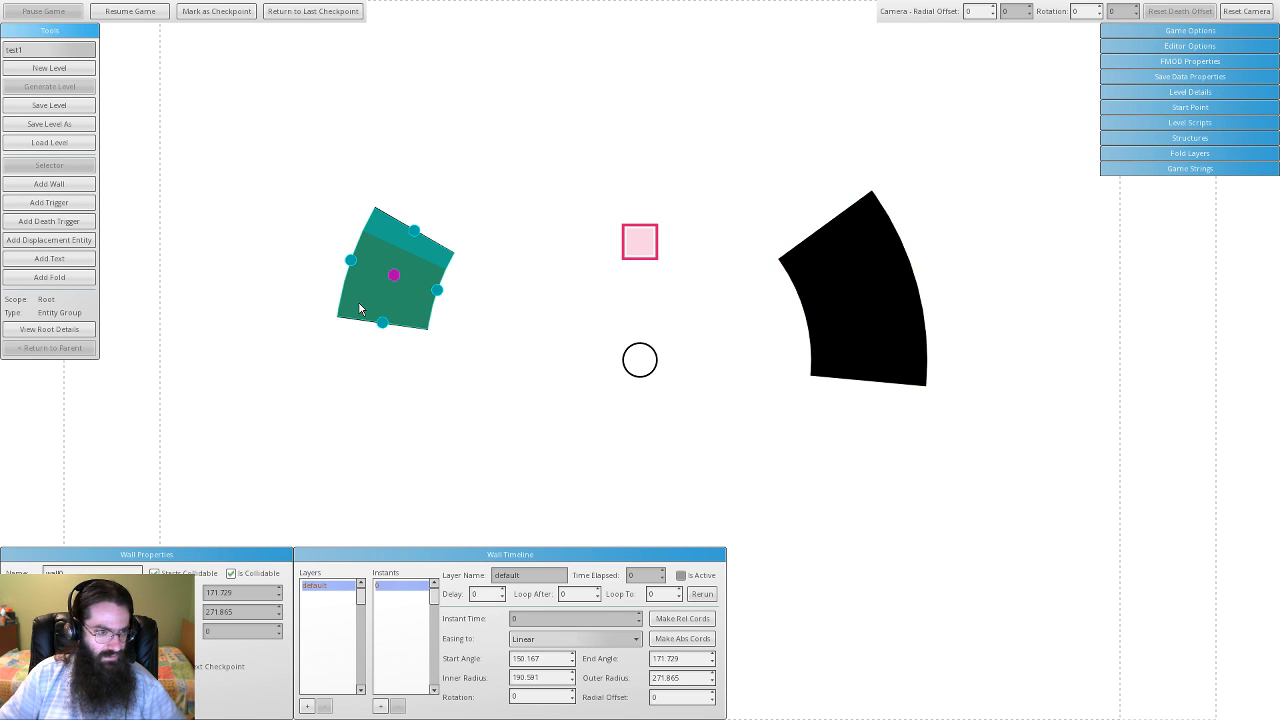
click(865, 285)
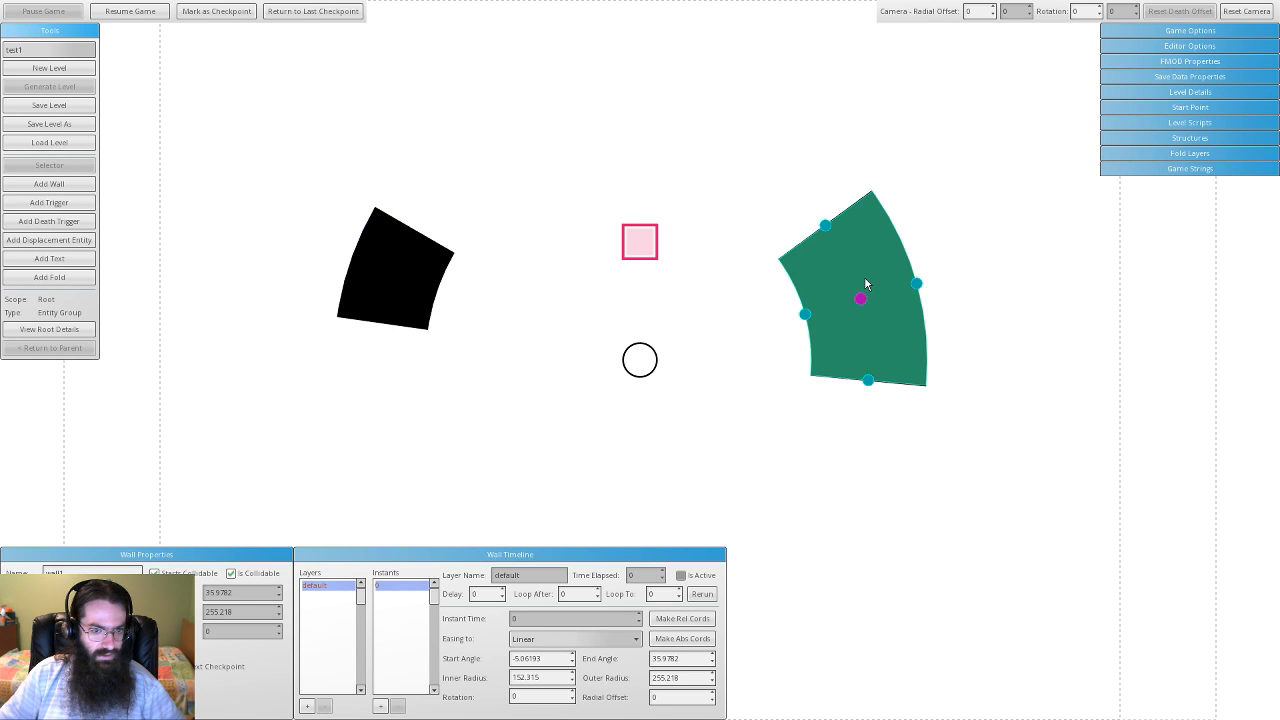
click(575, 290)
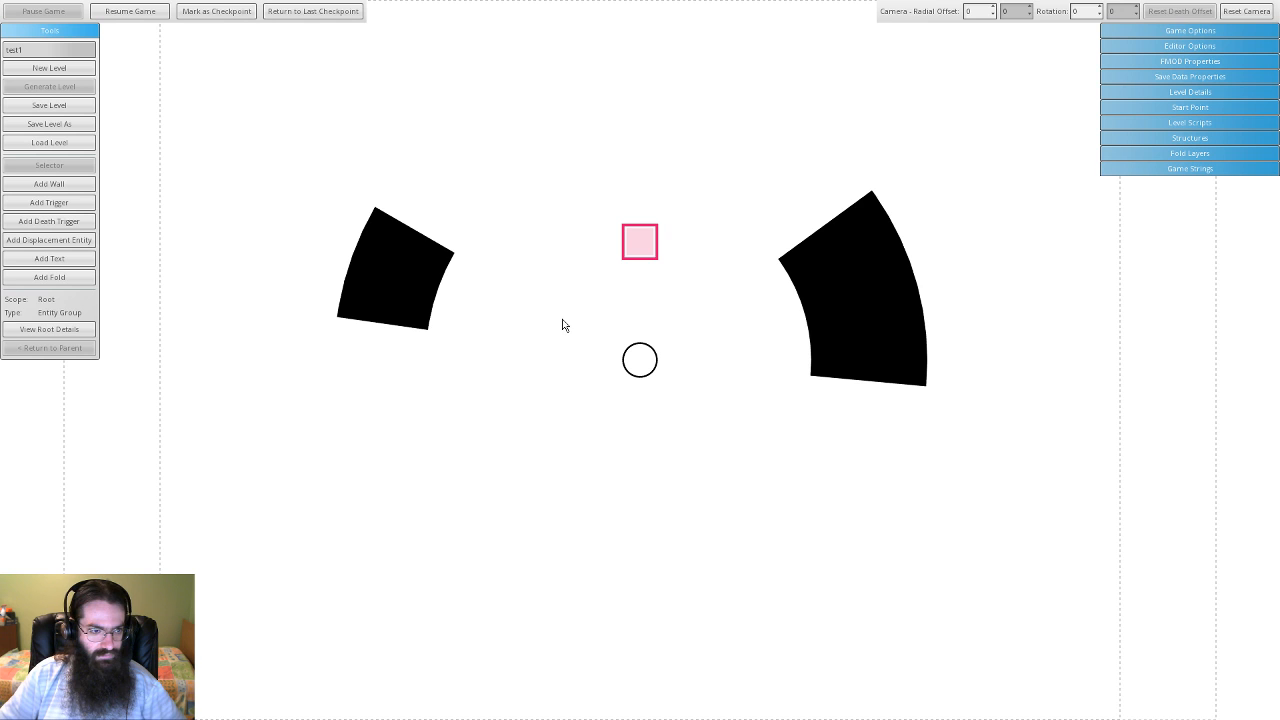
click(854, 263)
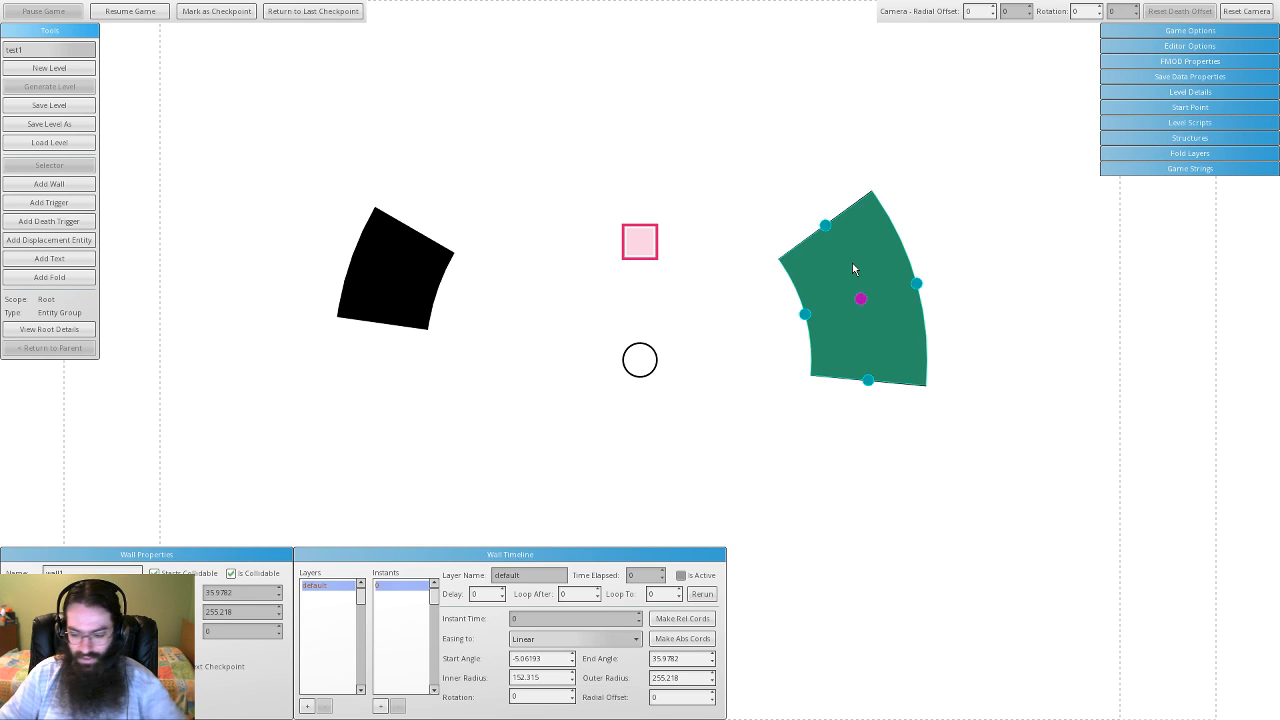
key(Delete)
click(390, 275)
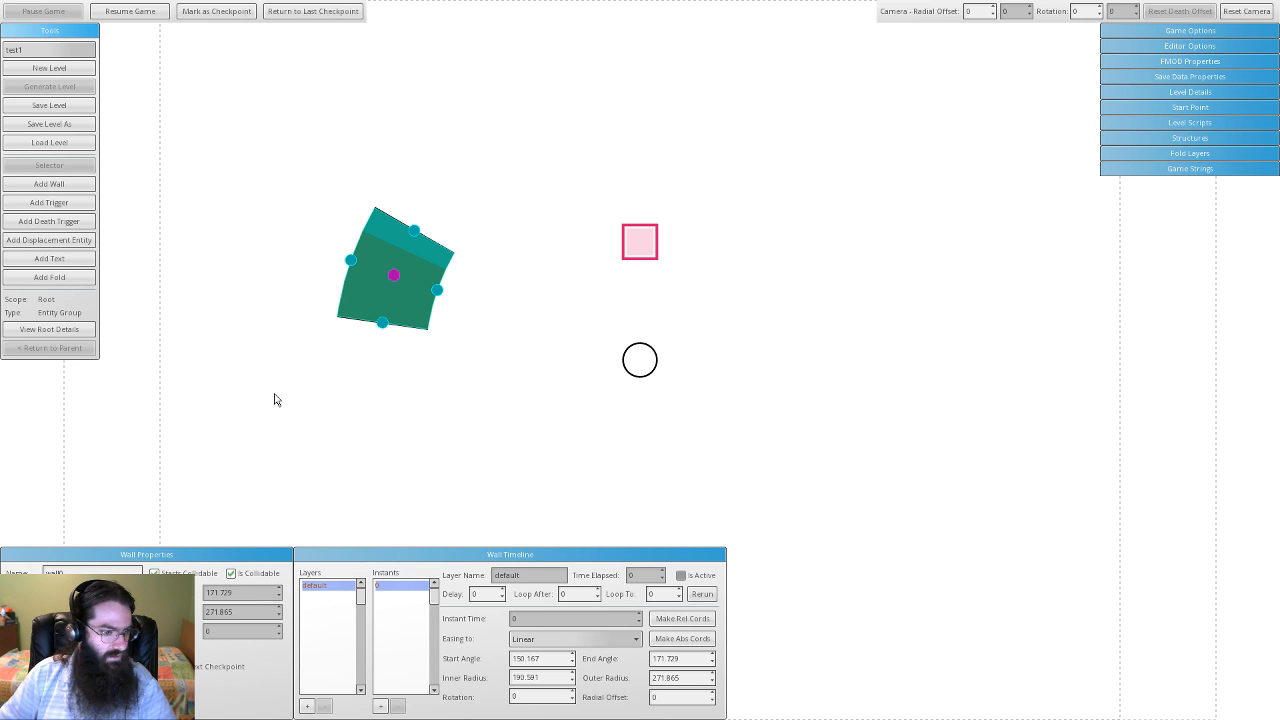
- Reshape the arc to 154.927–172.143° and drag it outward to Radial Offset 143.936
drag(382, 290, 562, 159)
drag(353, 321, 489, 184)
drag(540, 94, 543, 94)
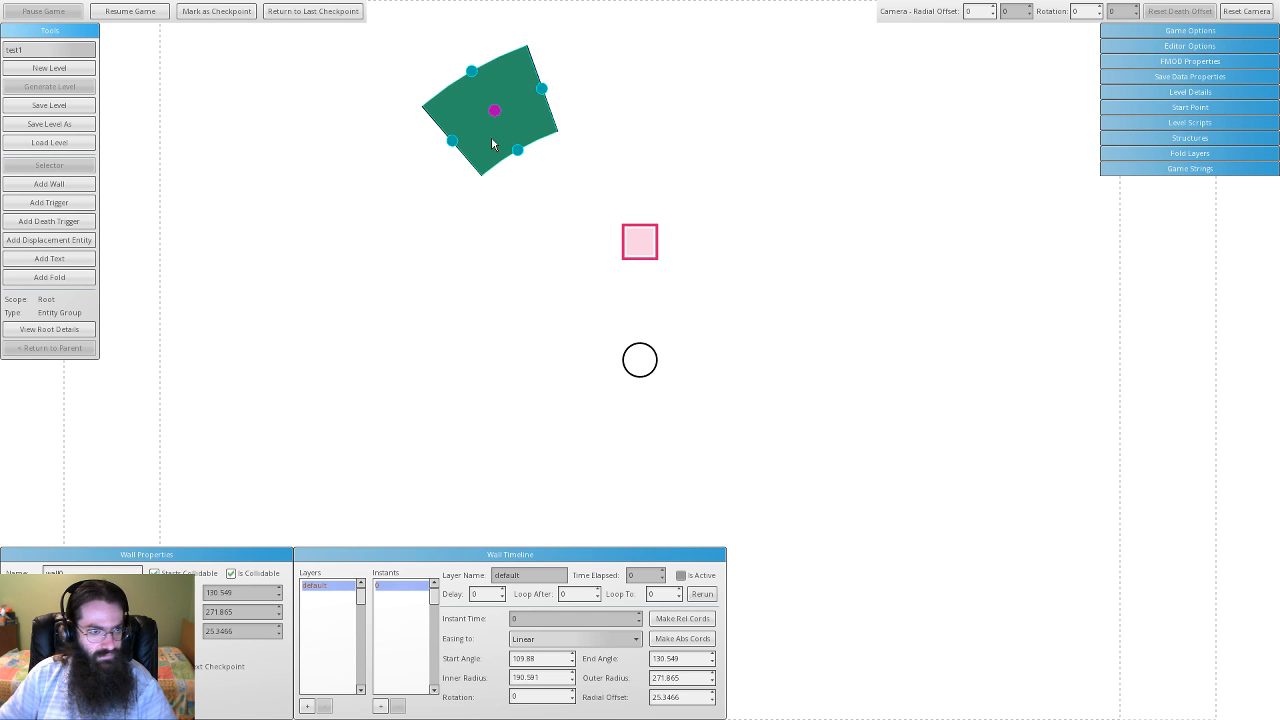
drag(491, 137, 309, 320)
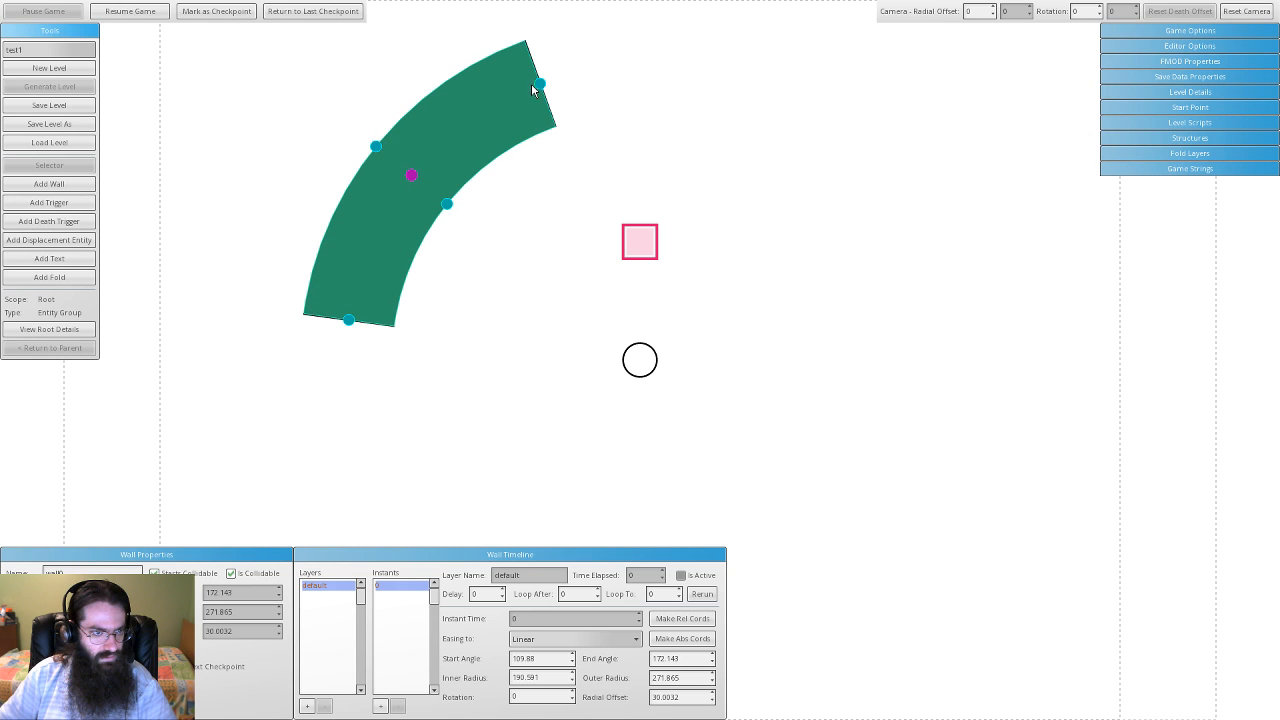
drag(538, 88, 381, 243)
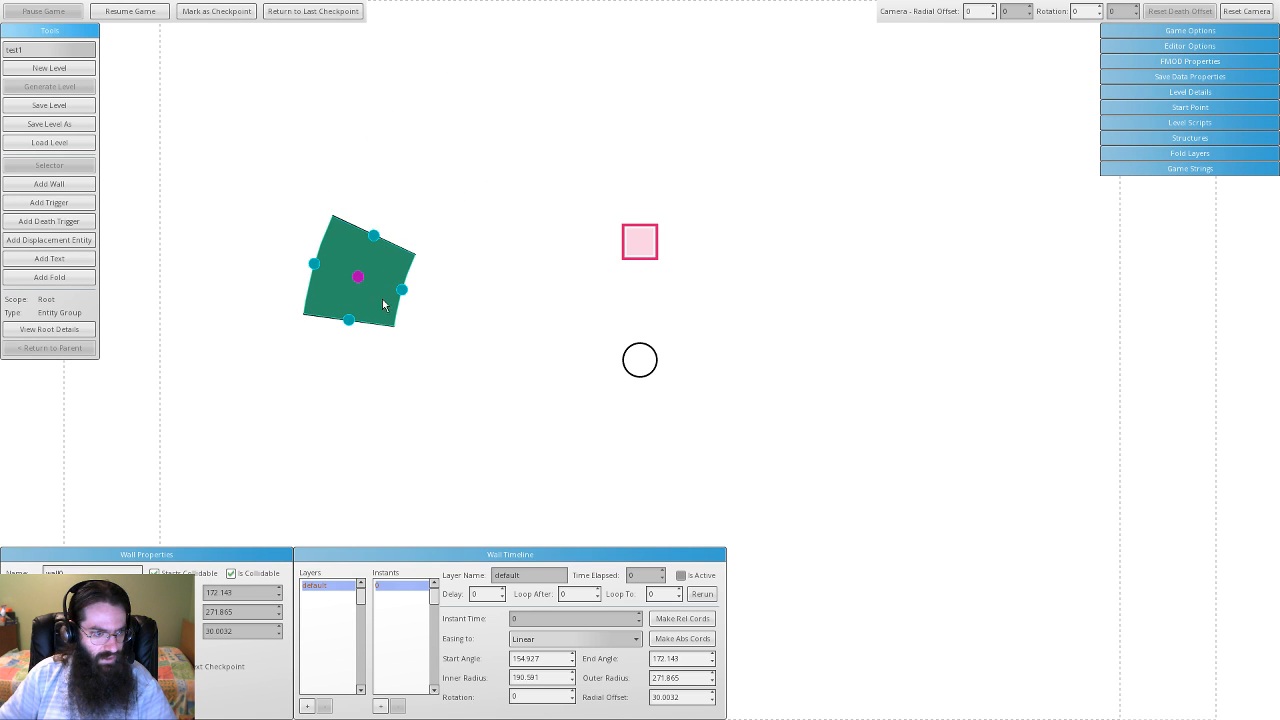
drag(382, 300, 254, 293)
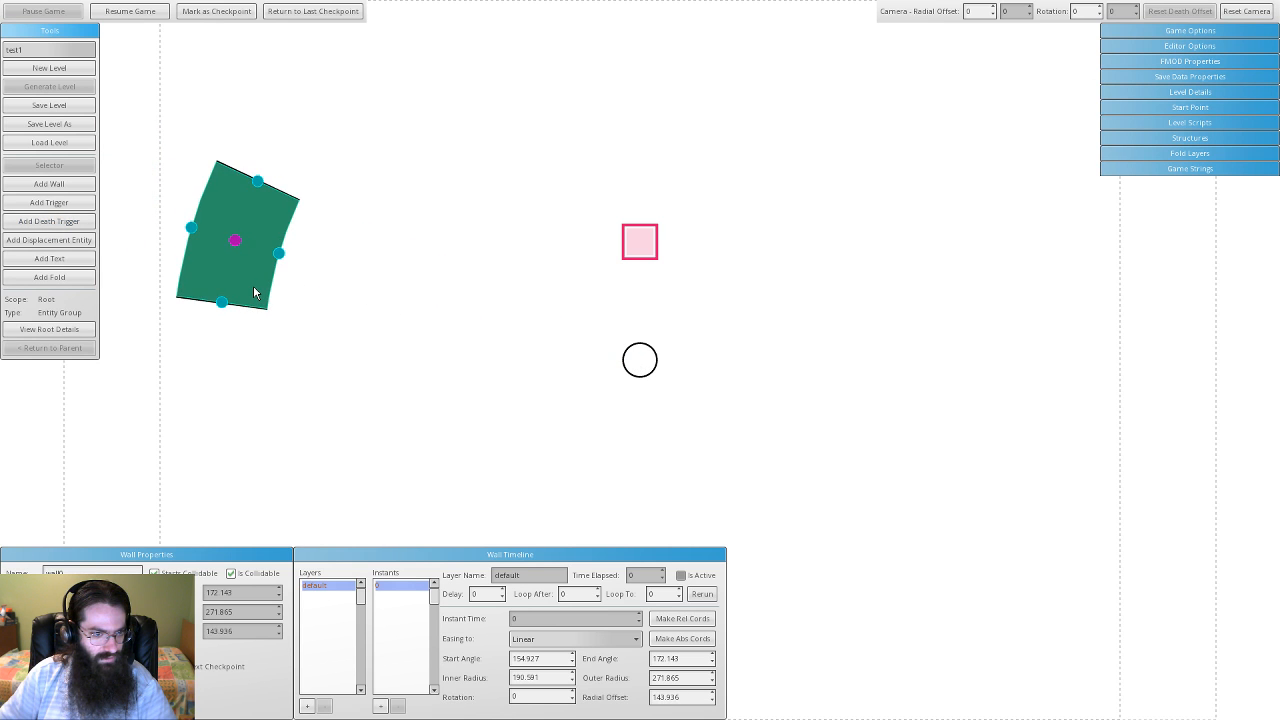
scroll(639, 331, down, 5)
scroll(639, 341, up, 2)
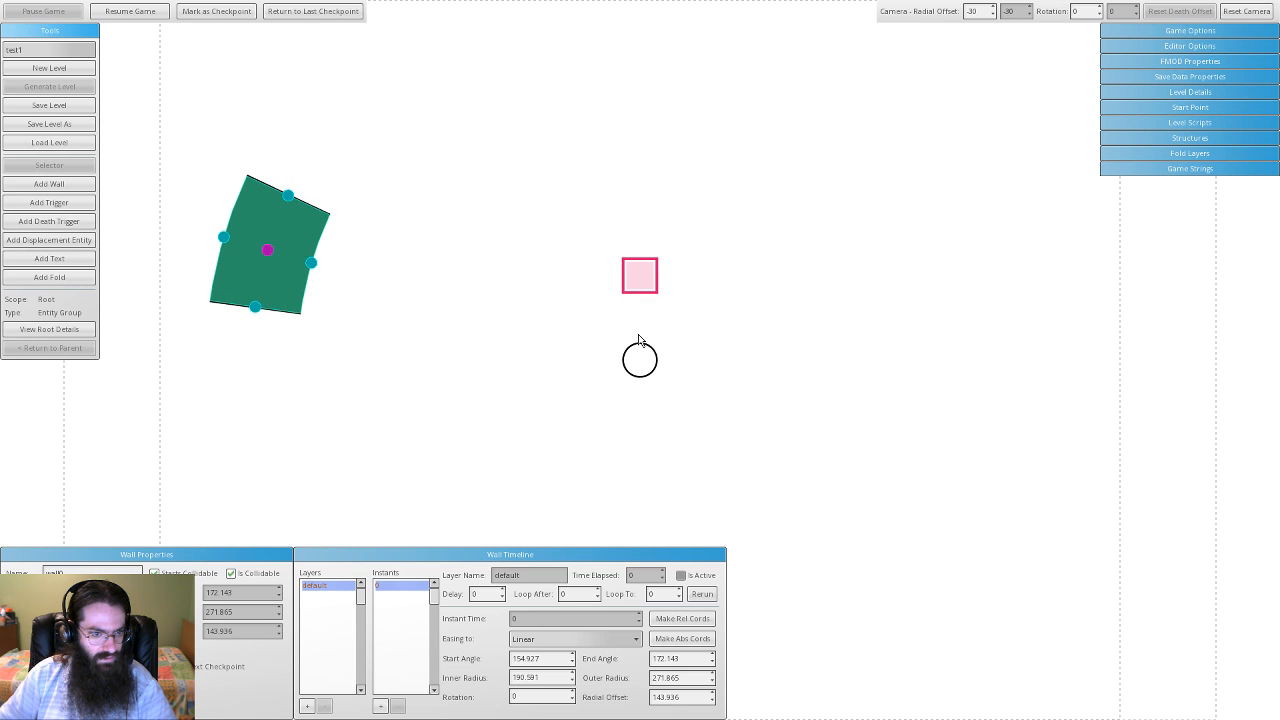
scroll(639, 341, up, 1)
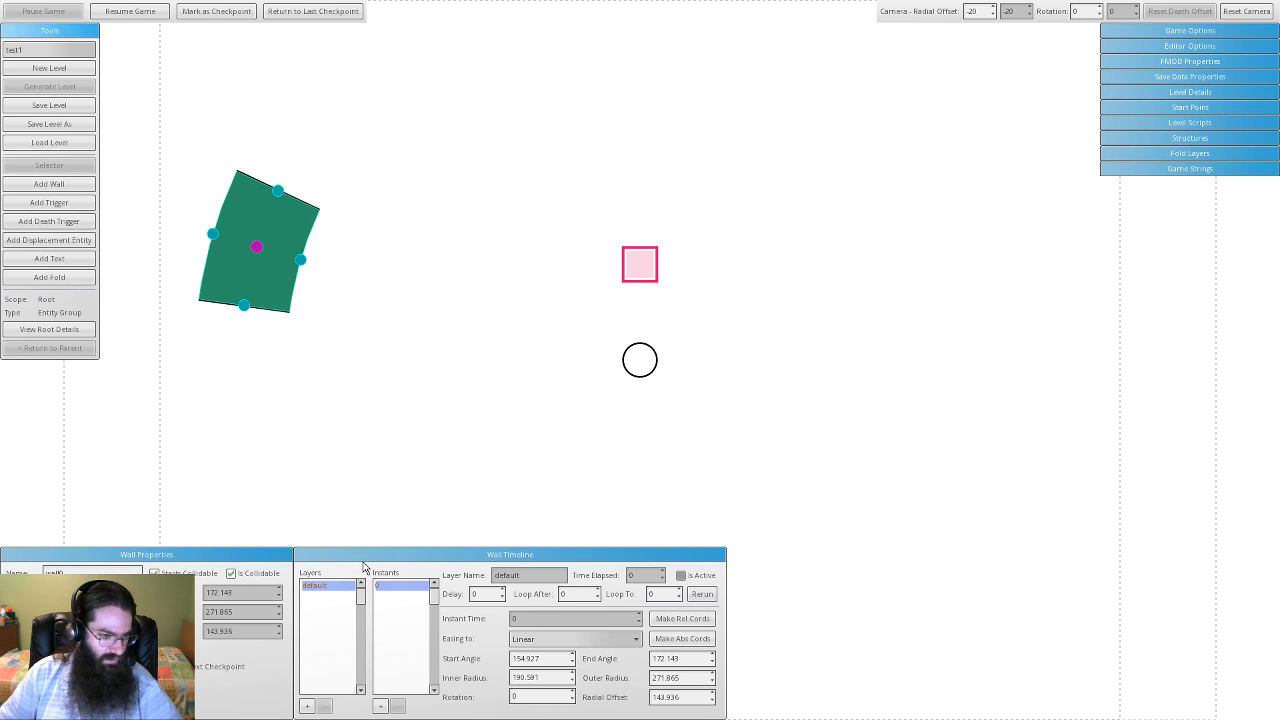
- Add timeline instants 1–3, moving the wall toward the square, lengthening then shrinking it
click(380, 706)
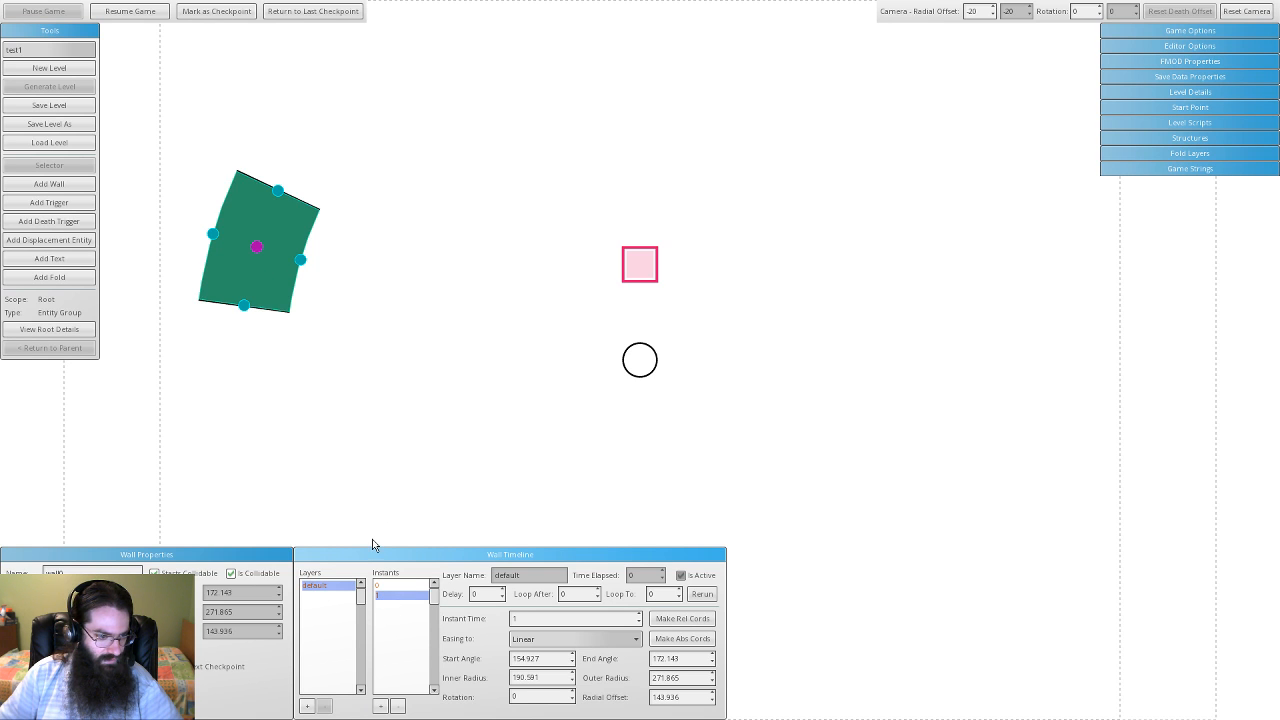
drag(274, 279, 429, 298)
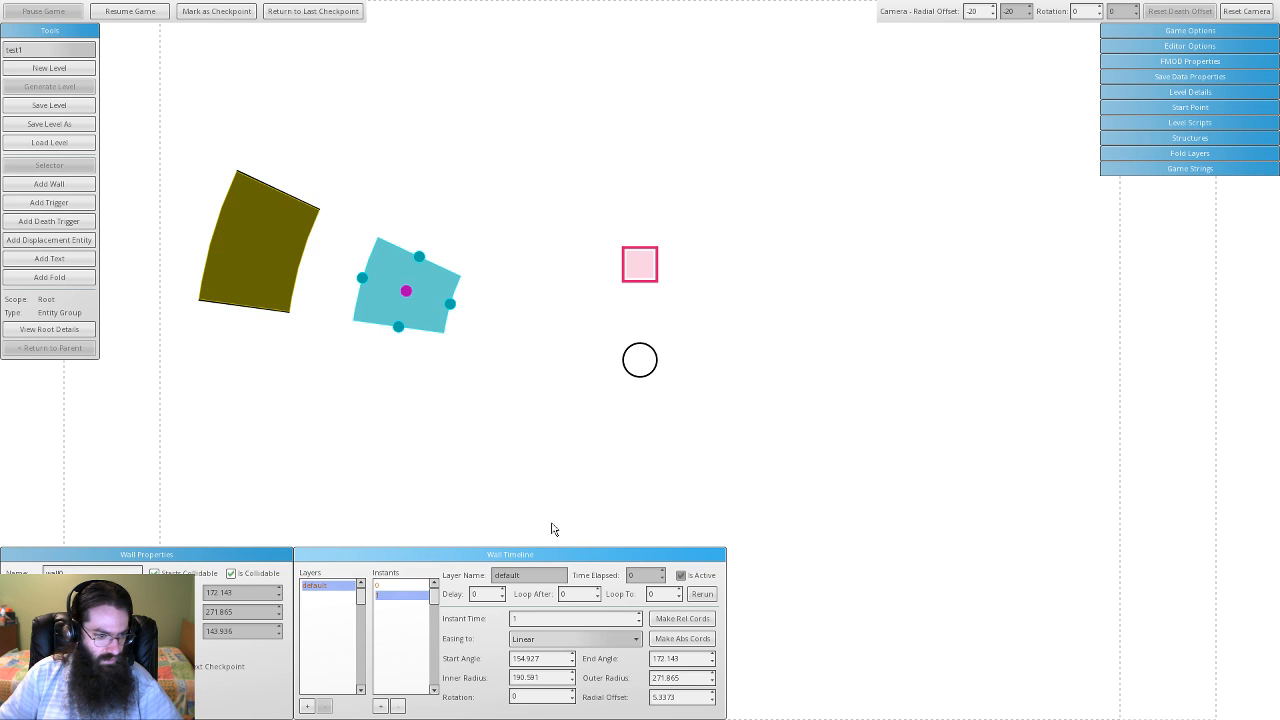
click(391, 586)
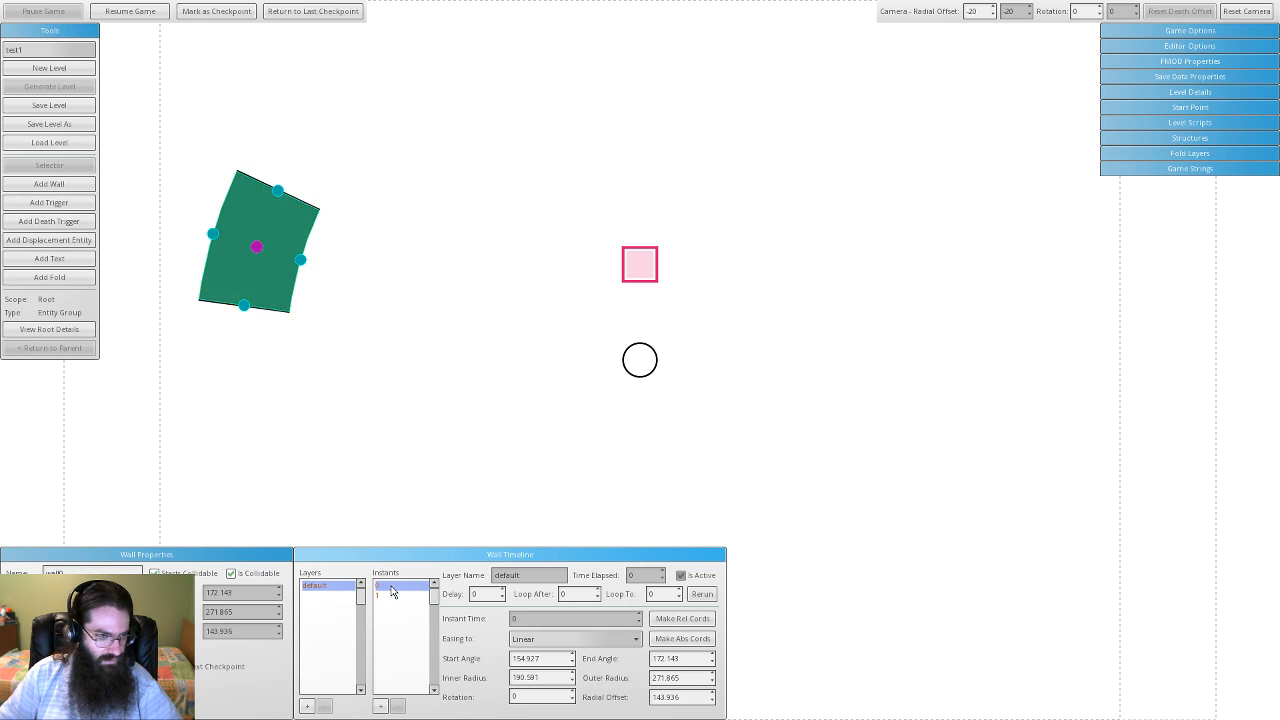
click(391, 596)
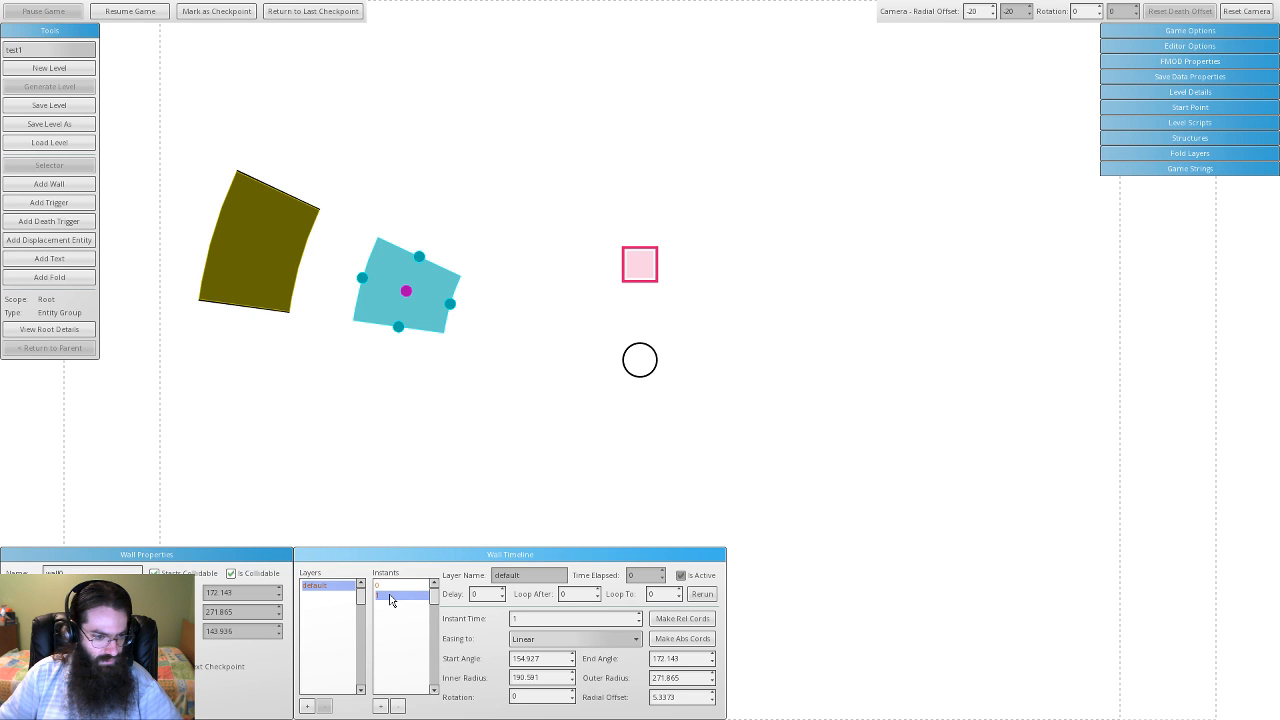
click(380, 706)
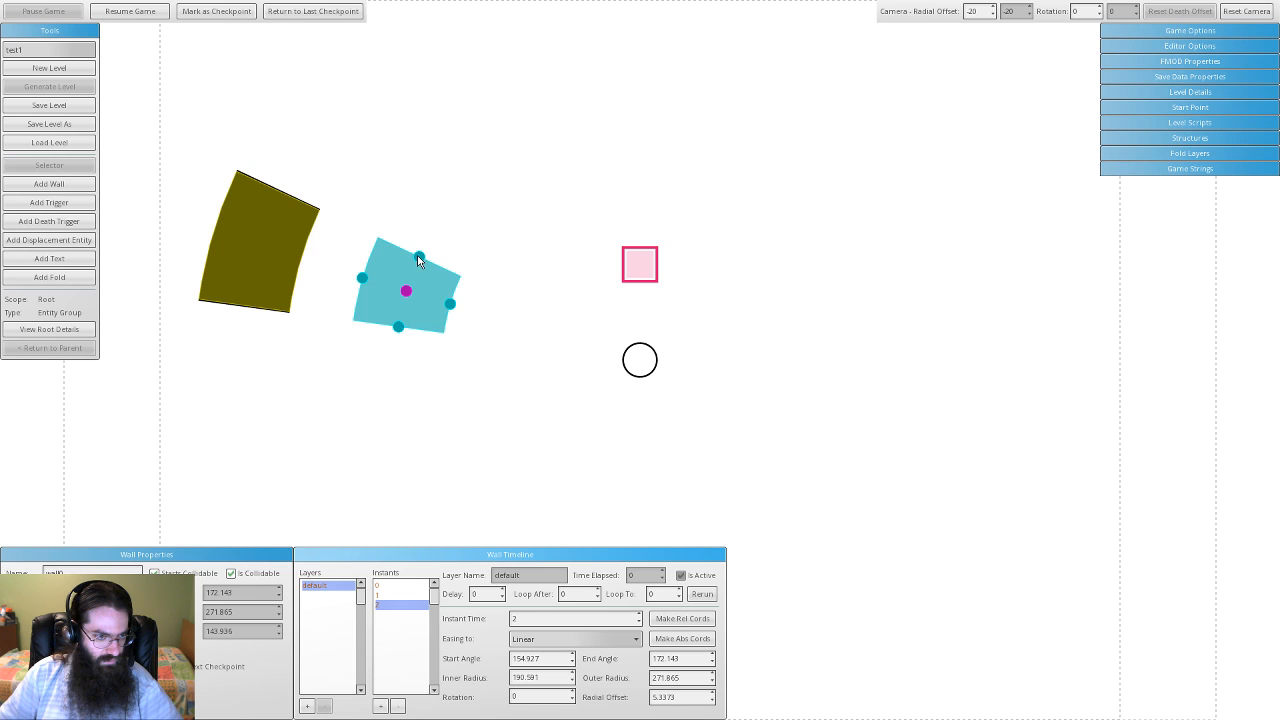
drag(419, 257, 642, 160)
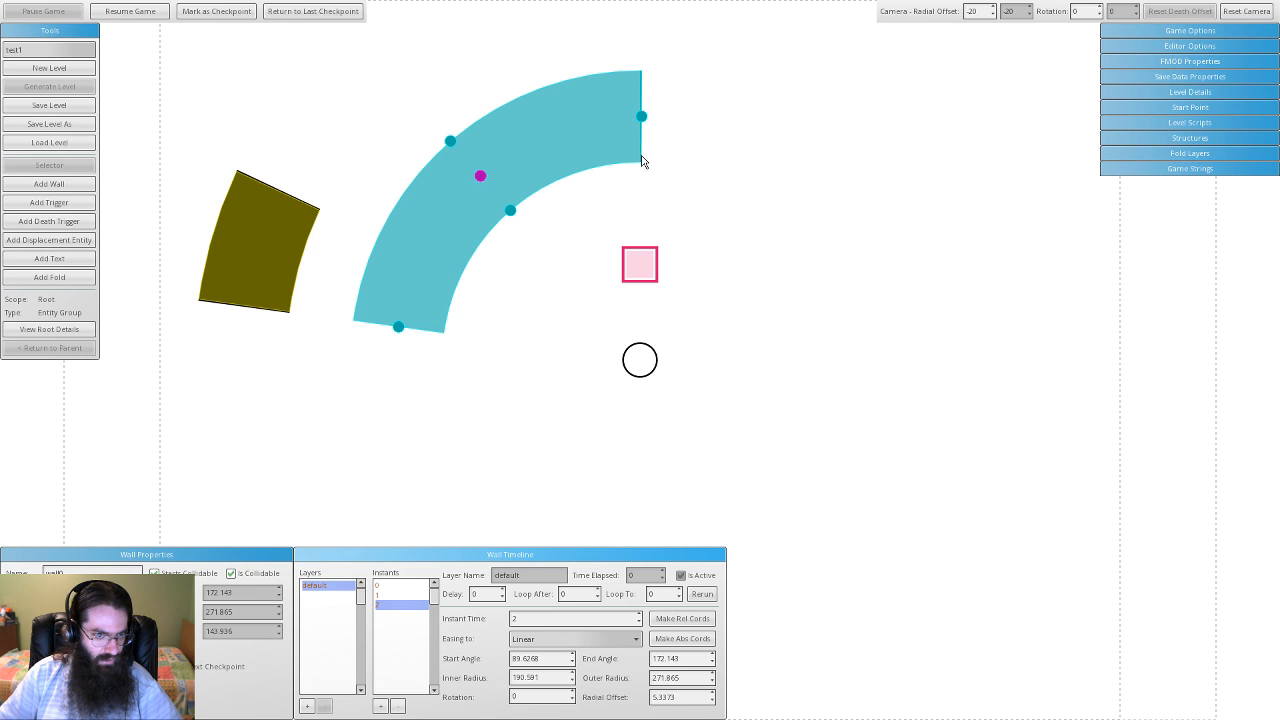
click(380, 706)
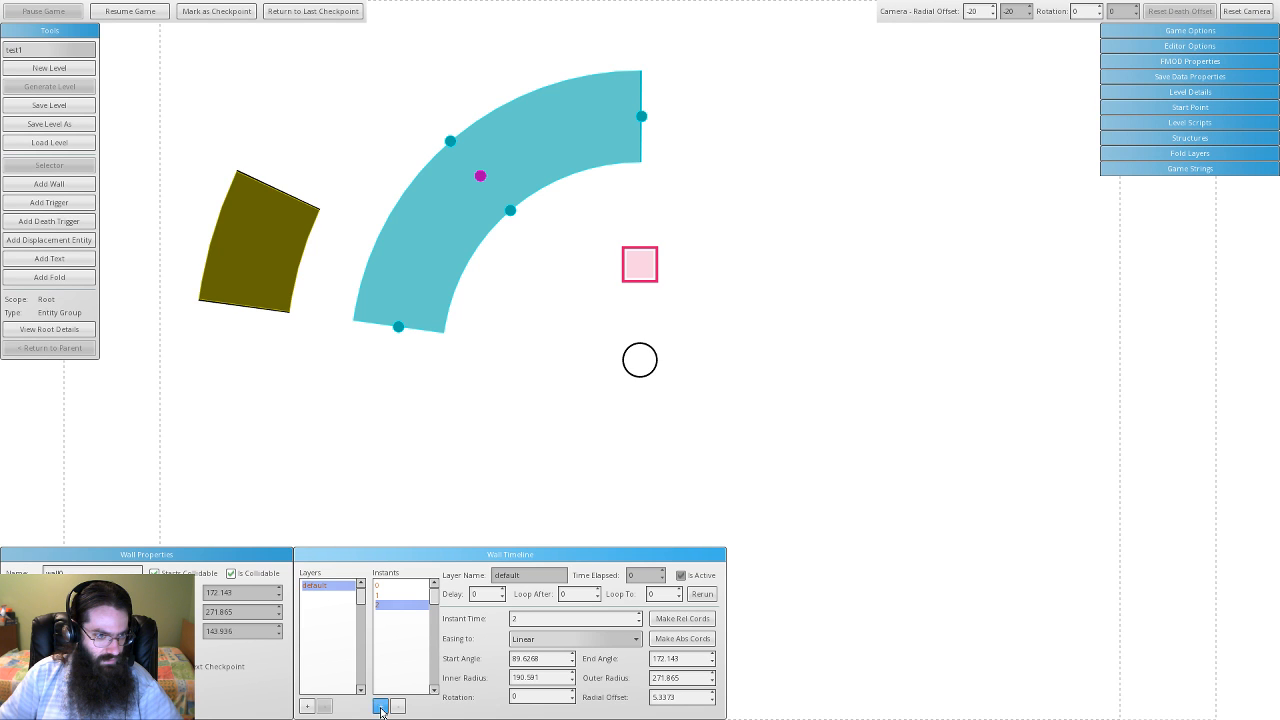
drag(399, 333, 551, 191)
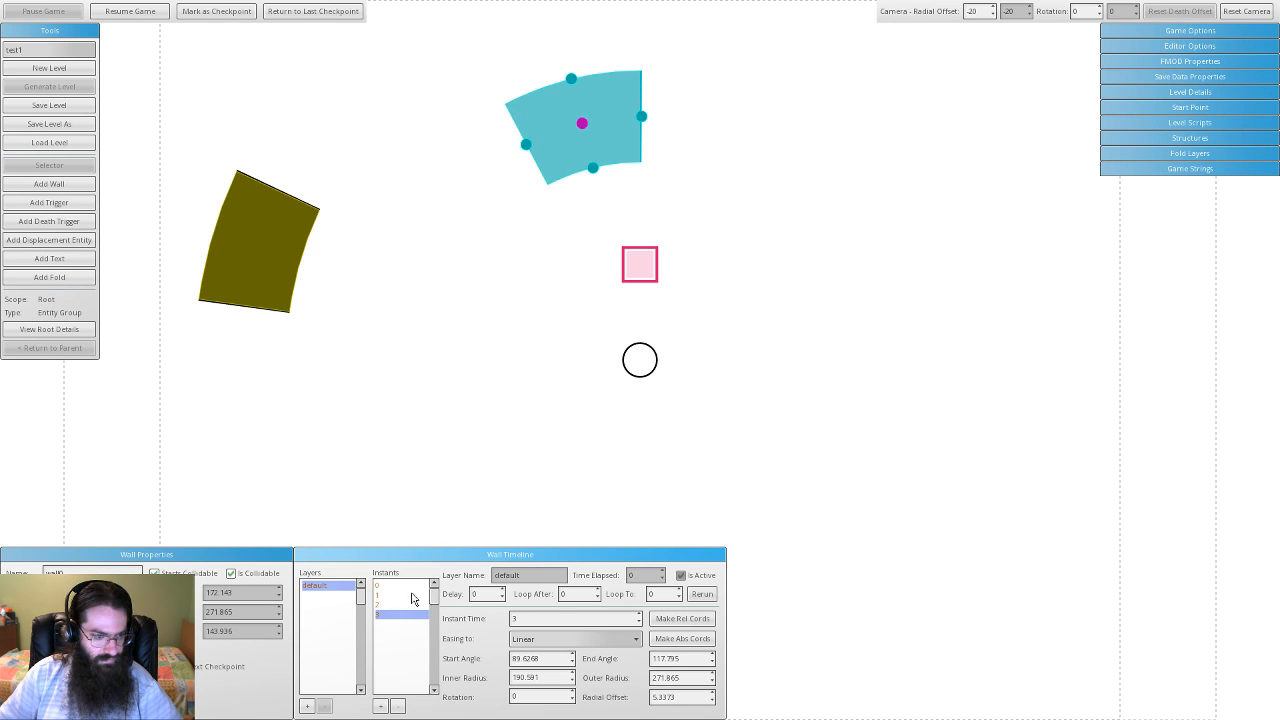
- Add instants 4–6, swinging the arc clockwise and inward, then delete instant 6
click(380, 706)
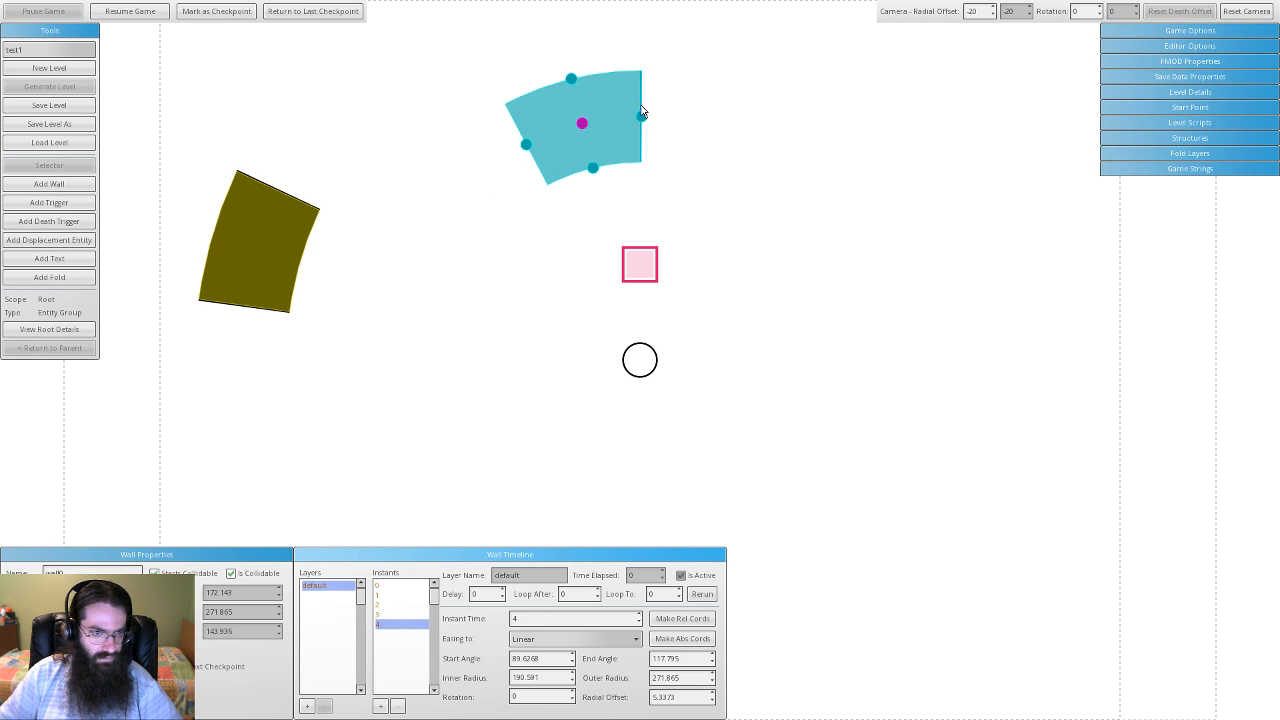
drag(641, 117, 840, 306)
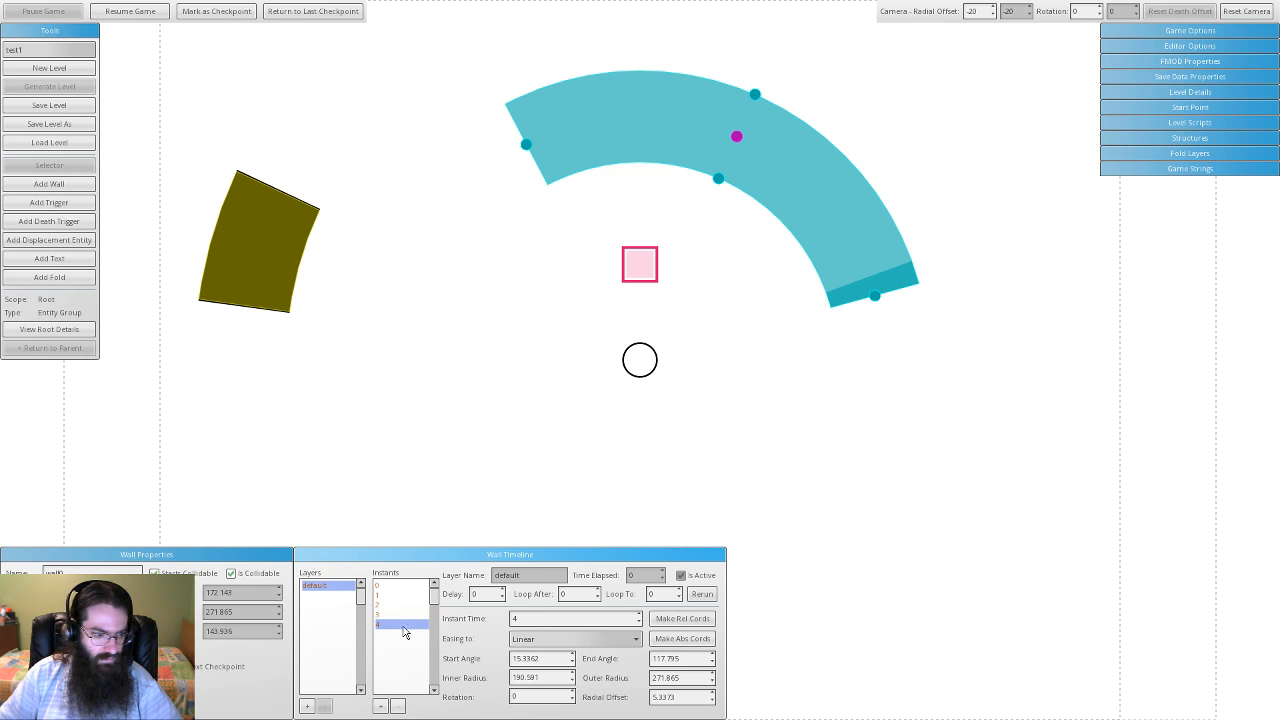
click(380, 706)
drag(524, 147, 812, 193)
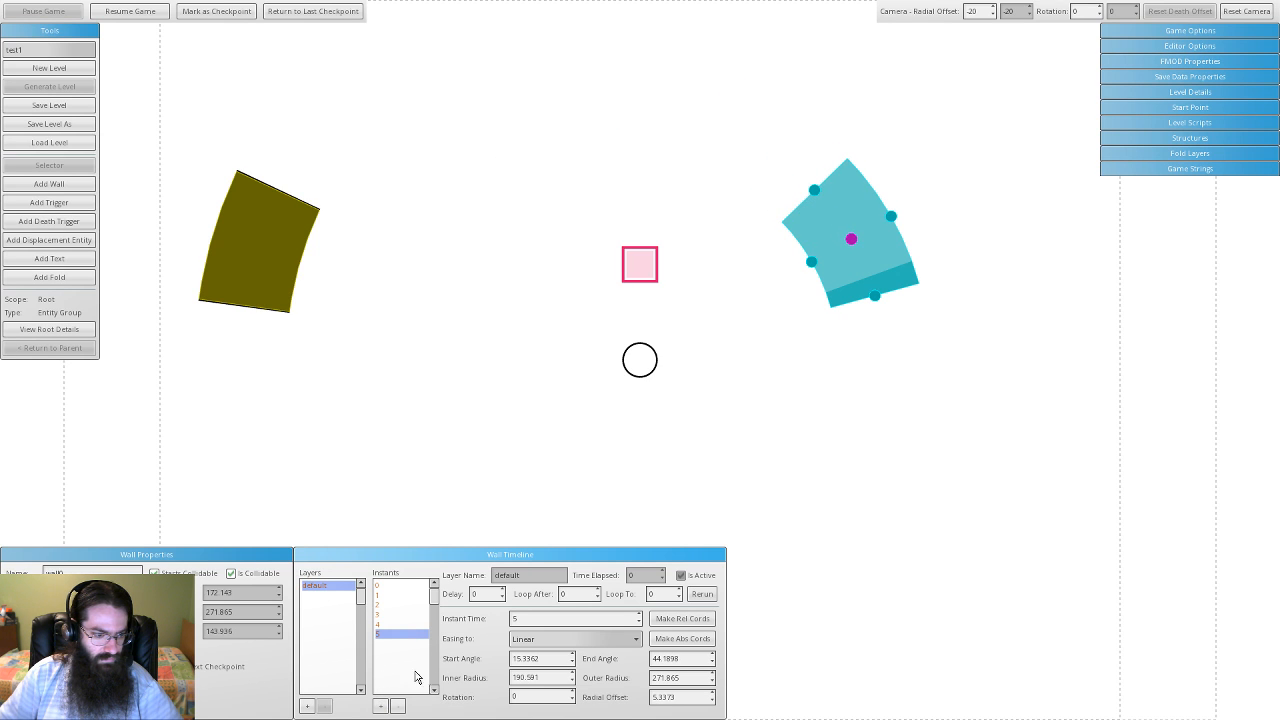
click(380, 706)
drag(808, 270, 684, 335)
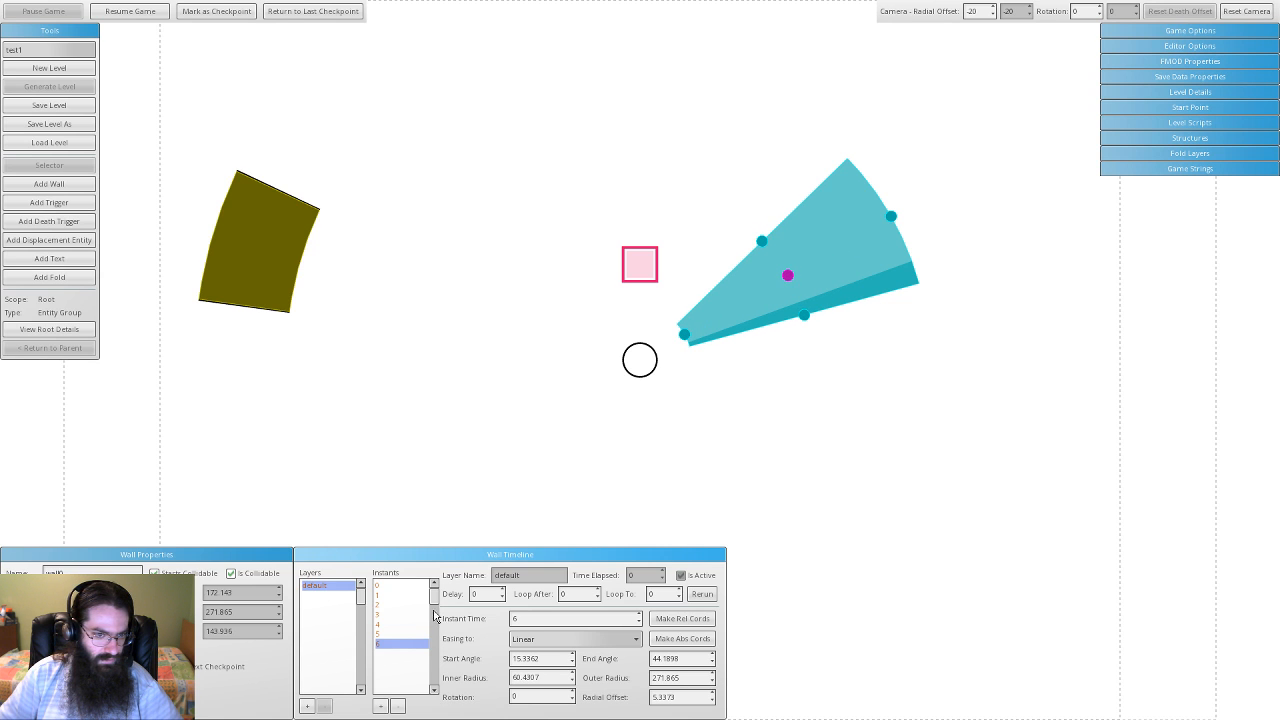
drag(891, 216, 742, 311)
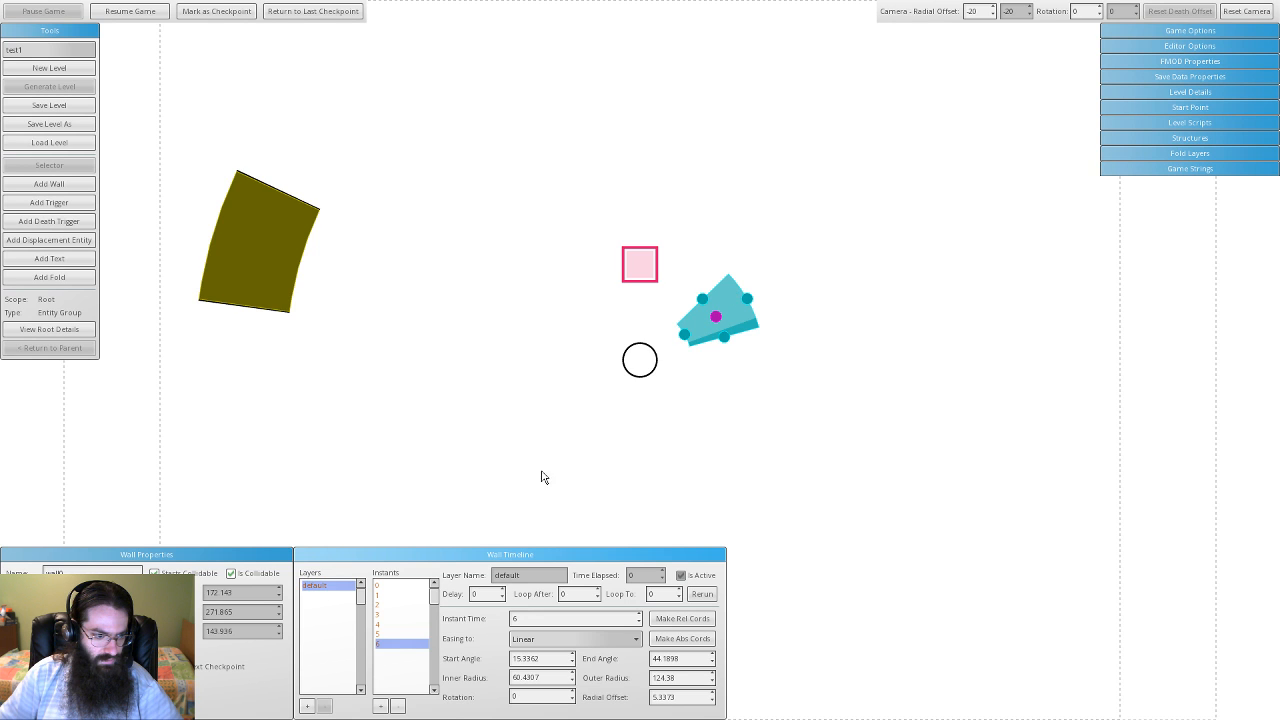
click(396, 706)
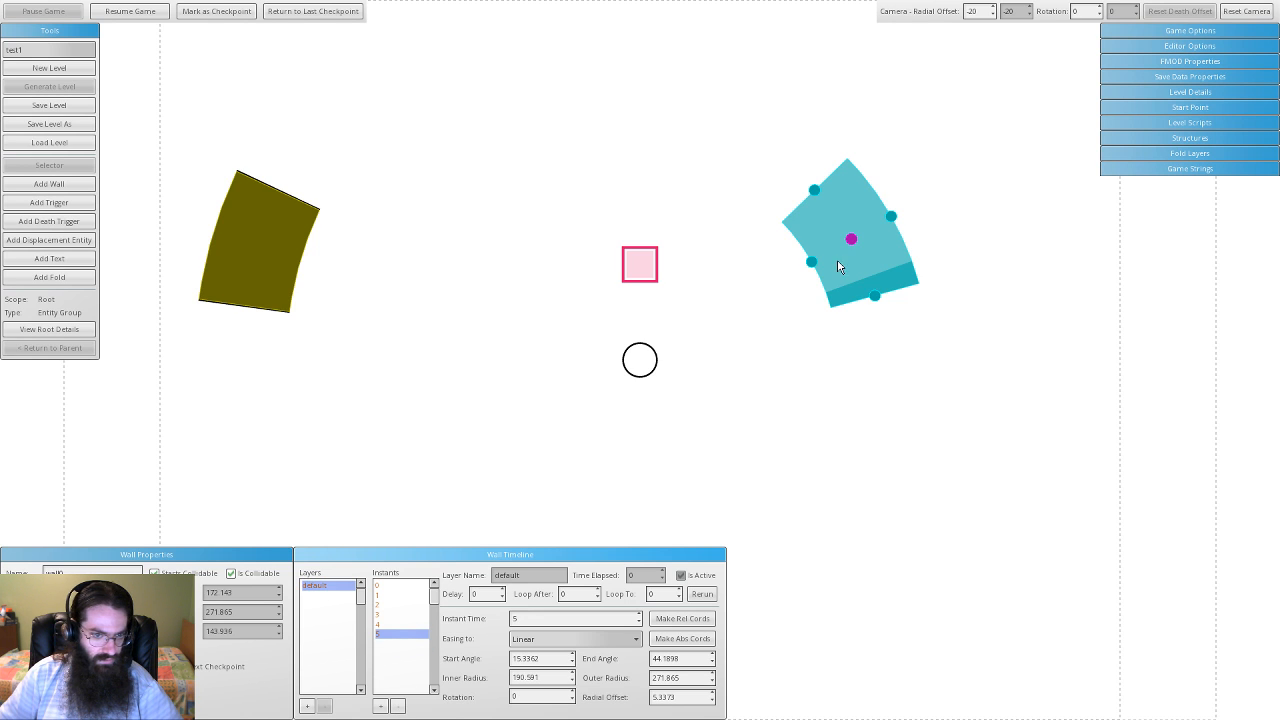
- Add instant 6 with the wall just right of the circle and a shortened instant 7
click(380, 706)
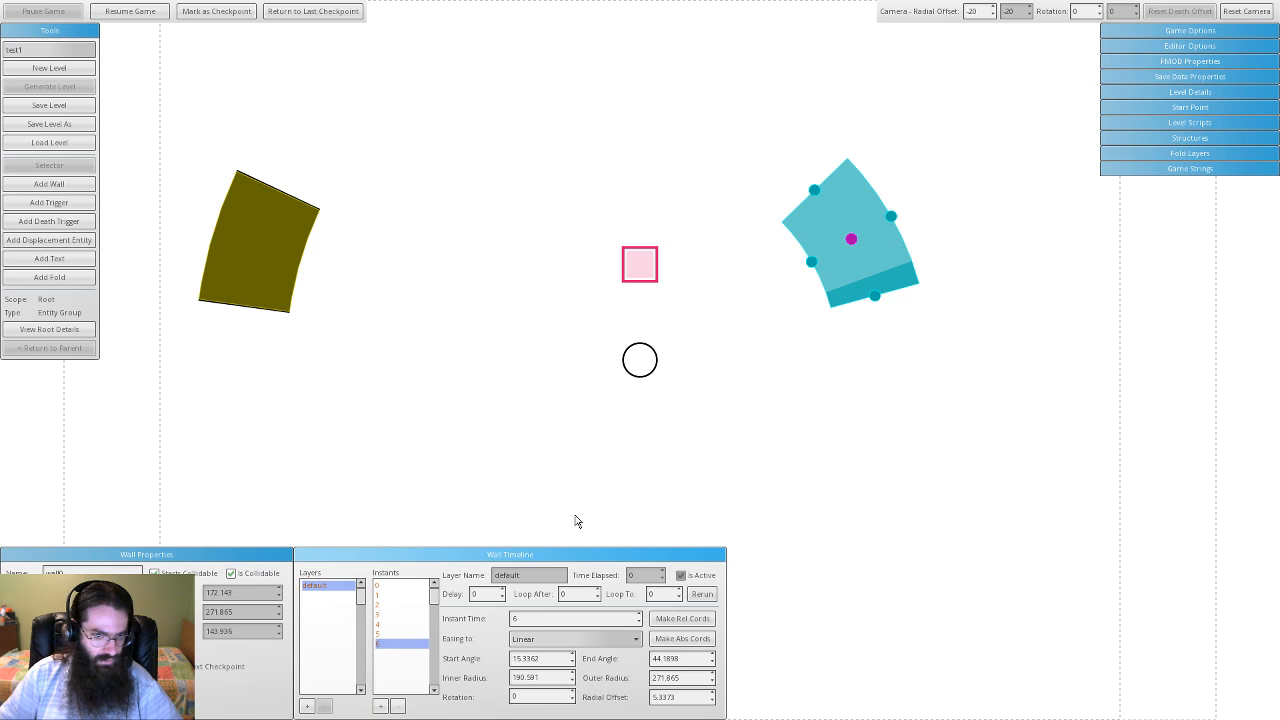
drag(874, 263, 716, 320)
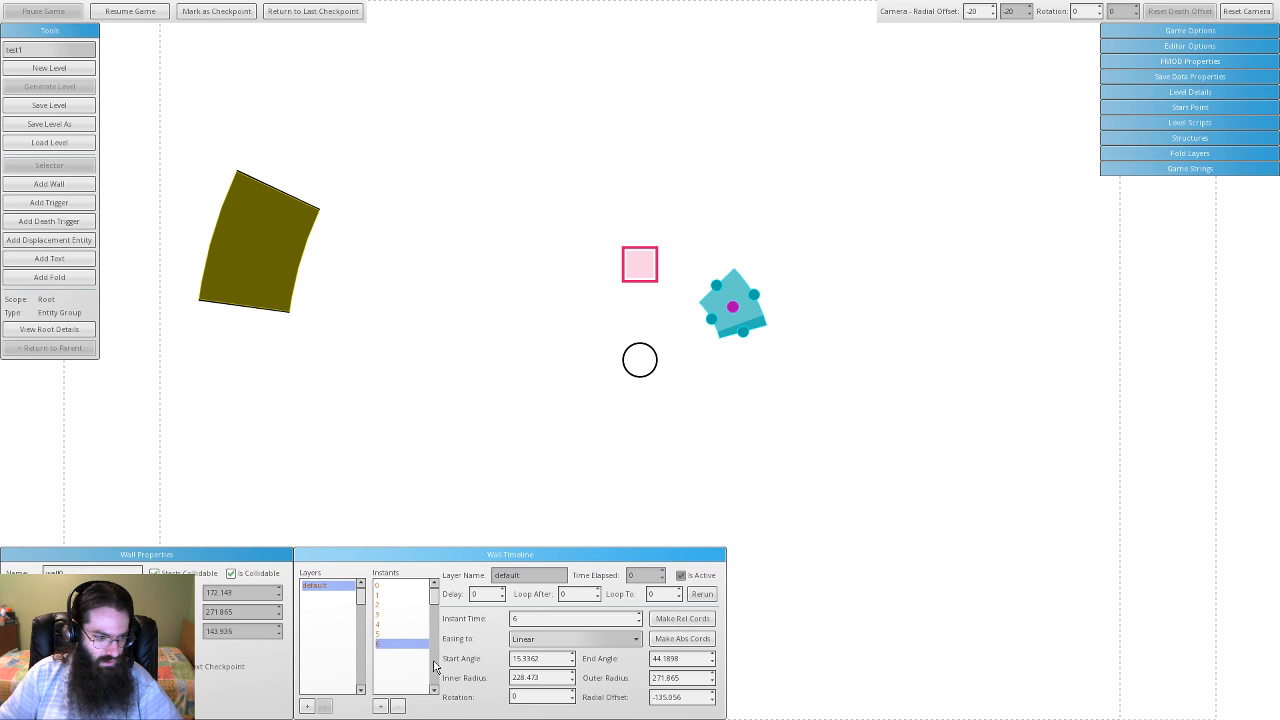
click(380, 706)
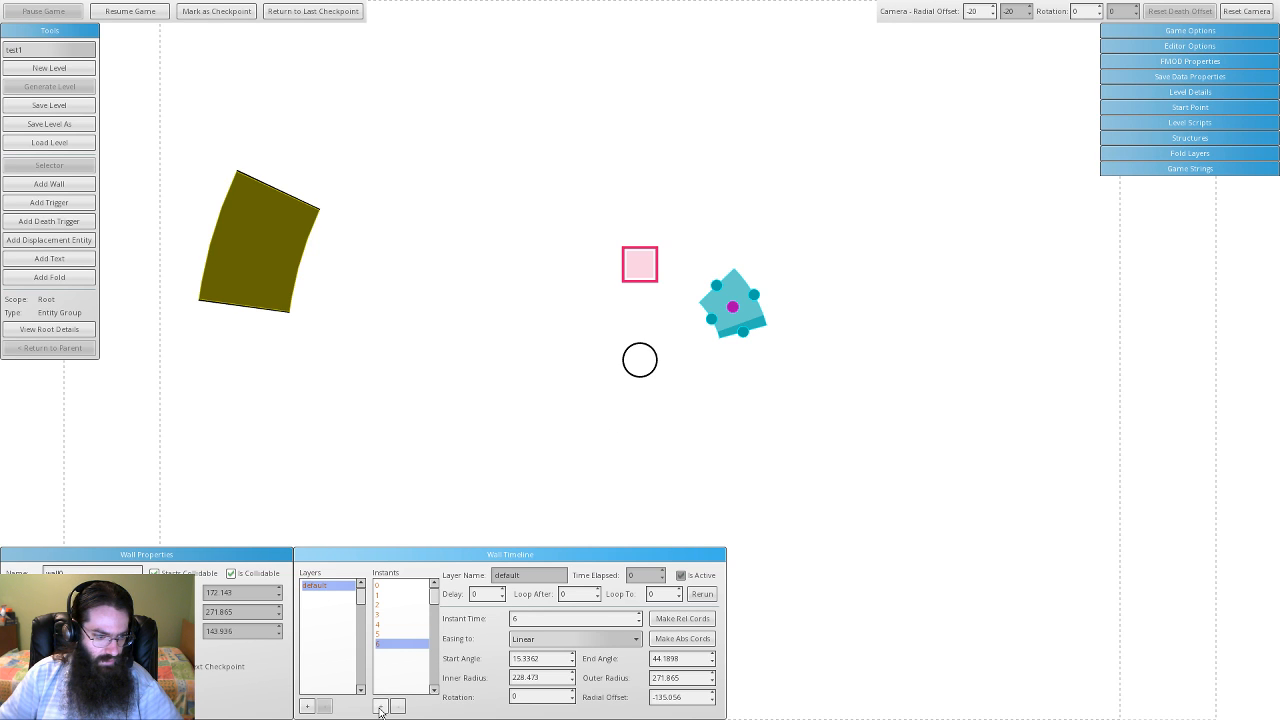
drag(744, 333, 748, 367)
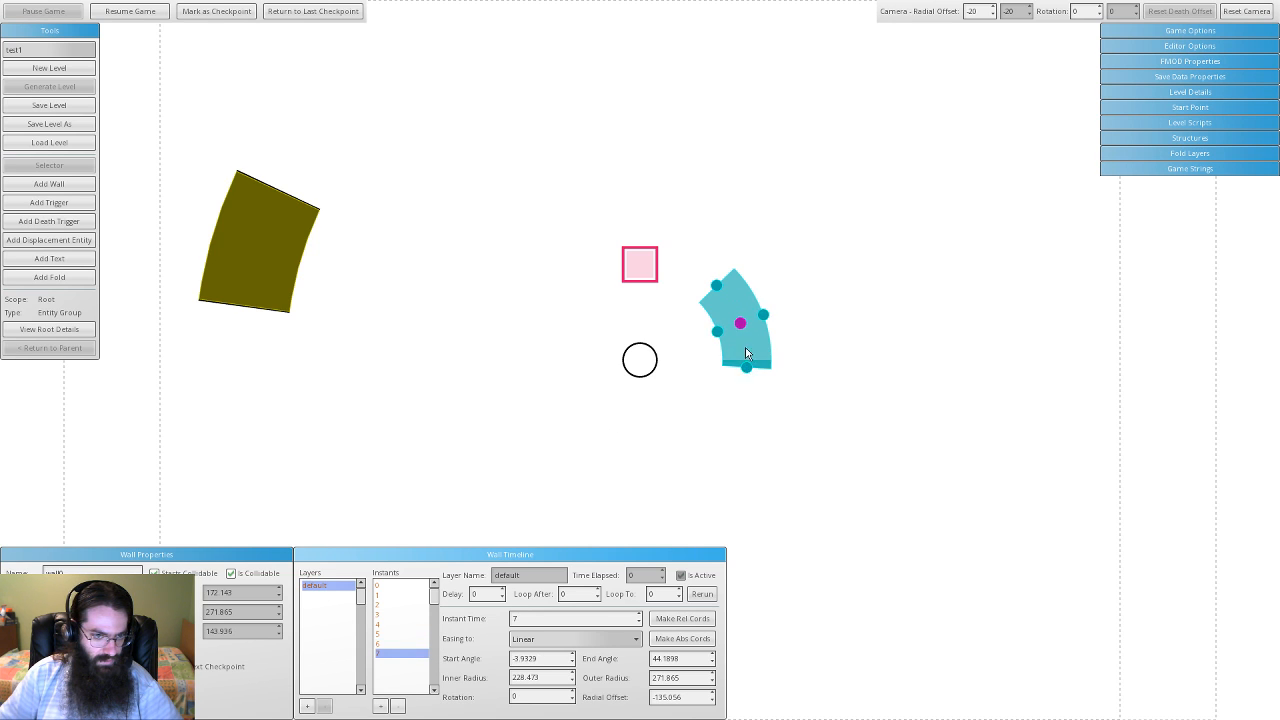
drag(717, 285, 740, 322)
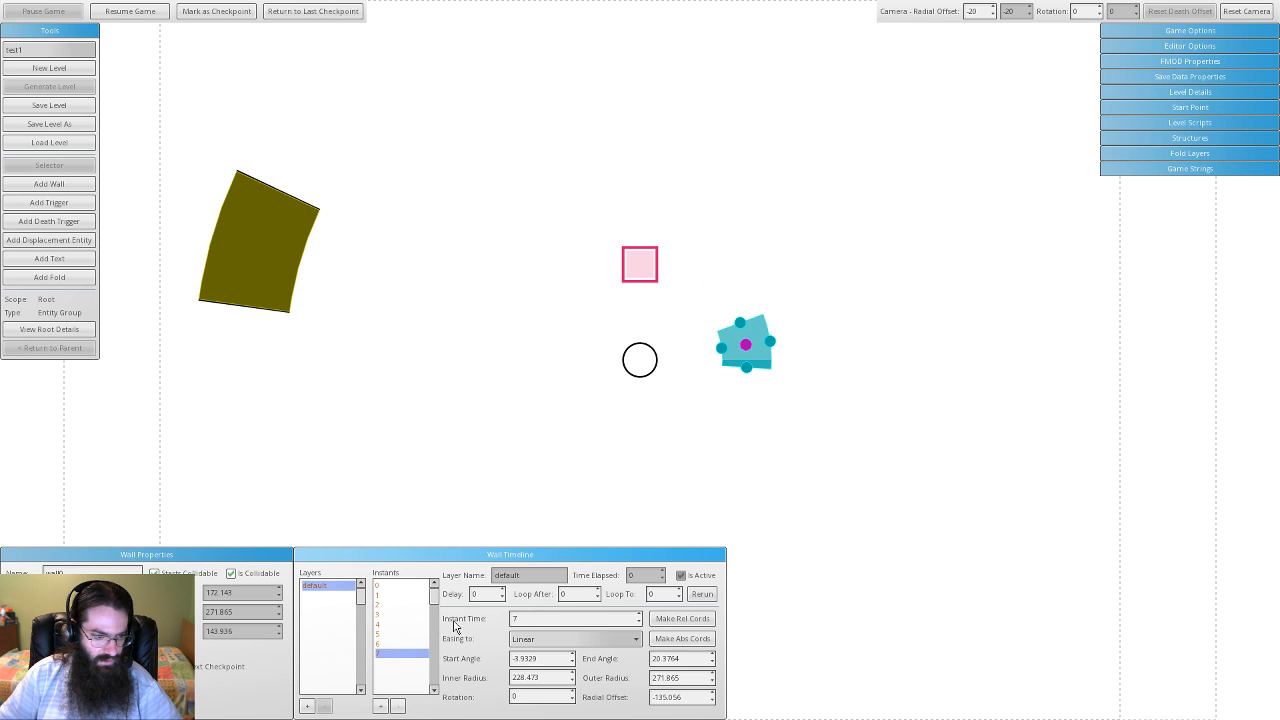
- Add instant 8 at the far right and instant 9 covering the olive wall, radius 237.487–319.29
click(380, 706)
drag(762, 366, 1021, 364)
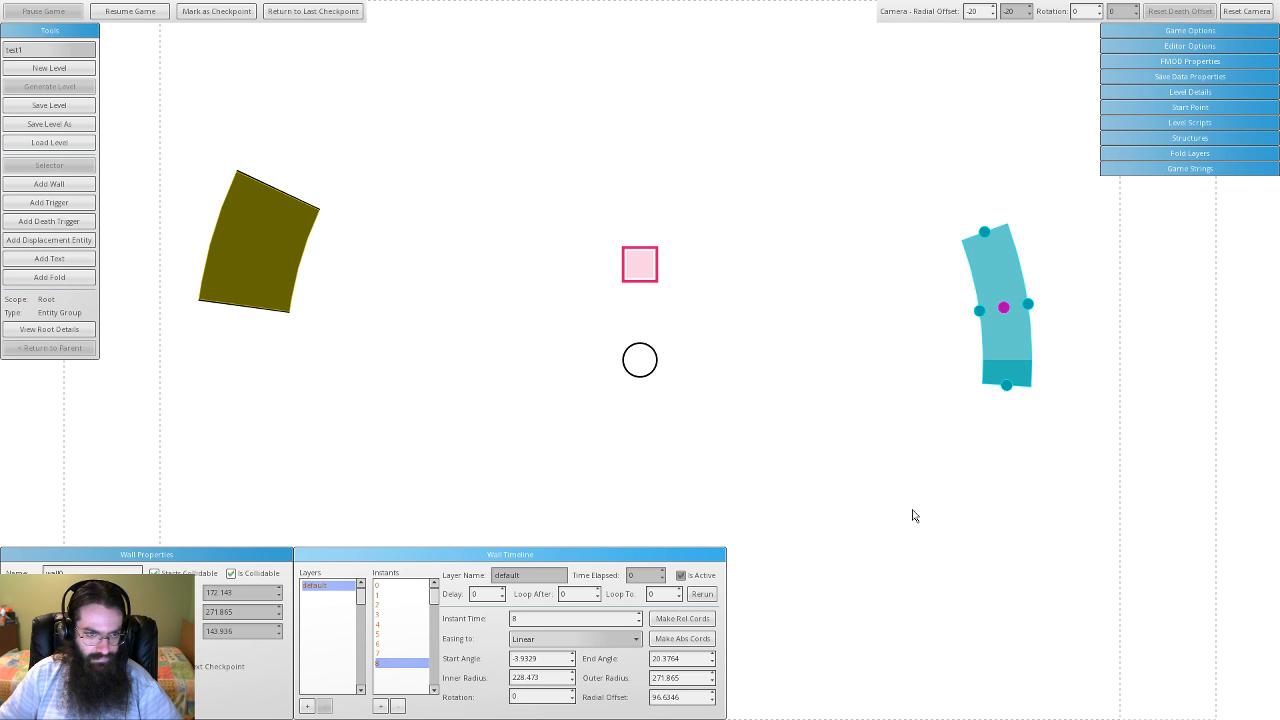
click(380, 706)
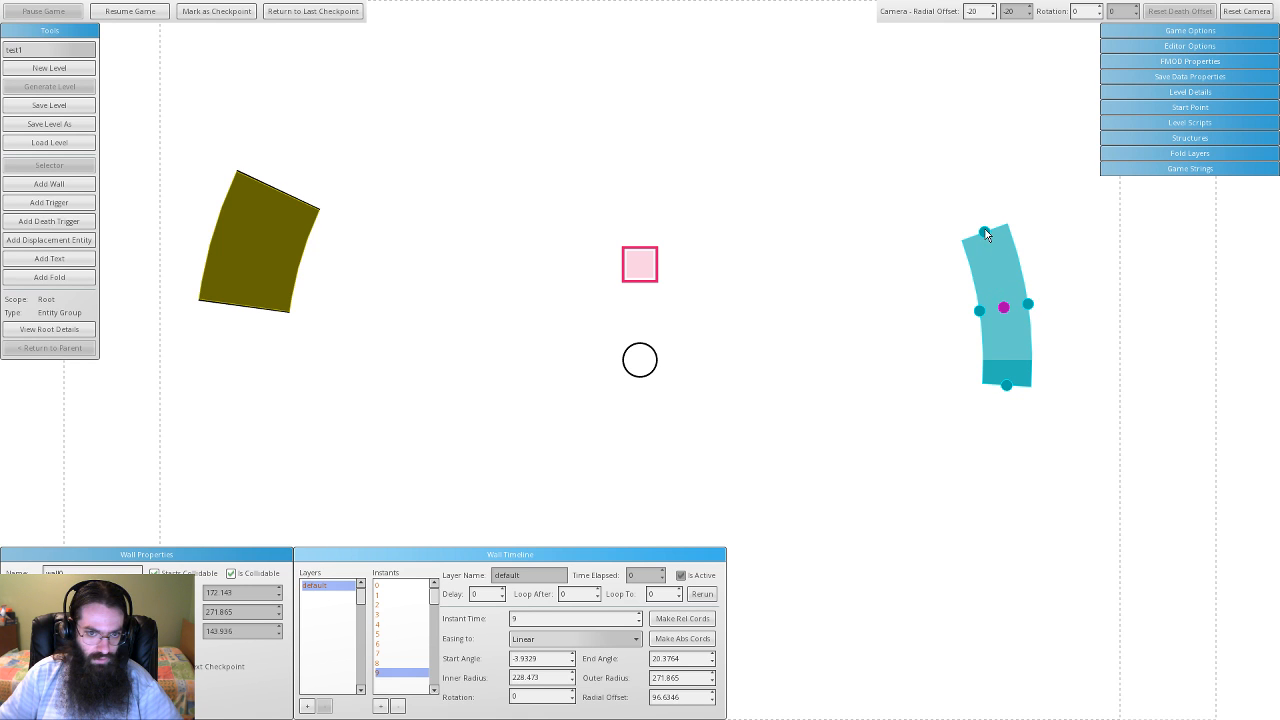
drag(985, 233, 274, 310)
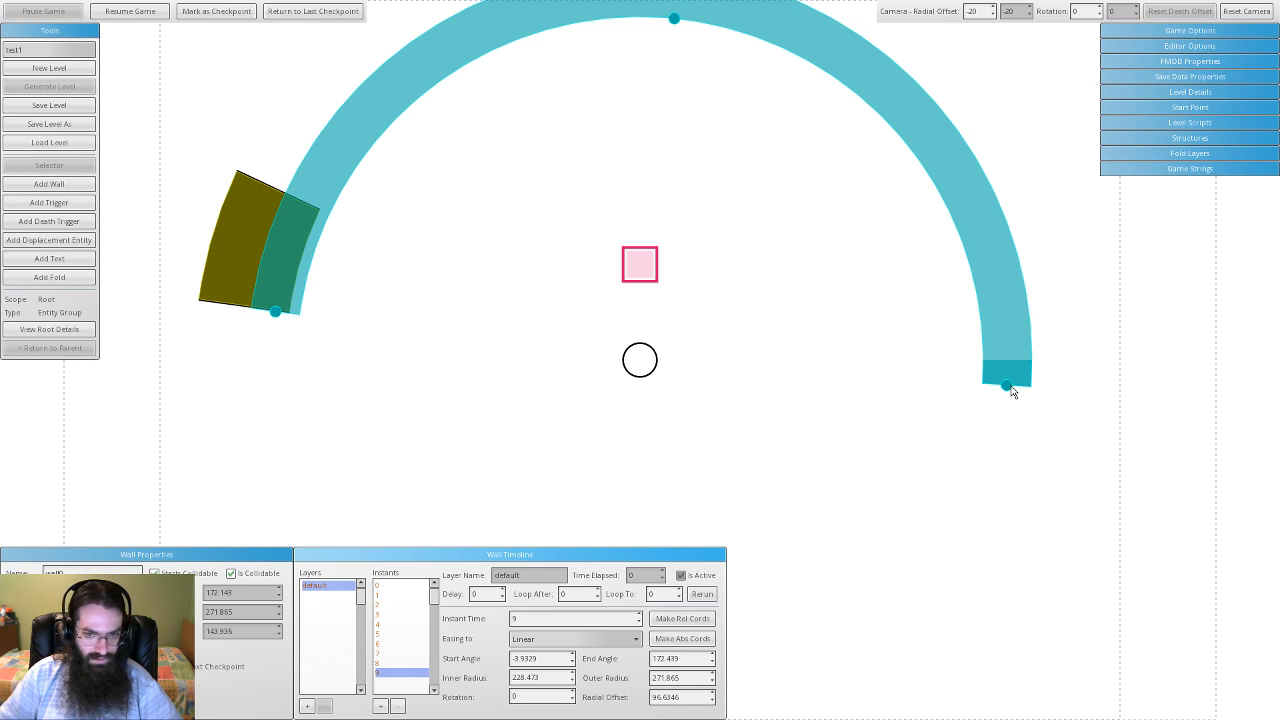
drag(1012, 392, 307, 207)
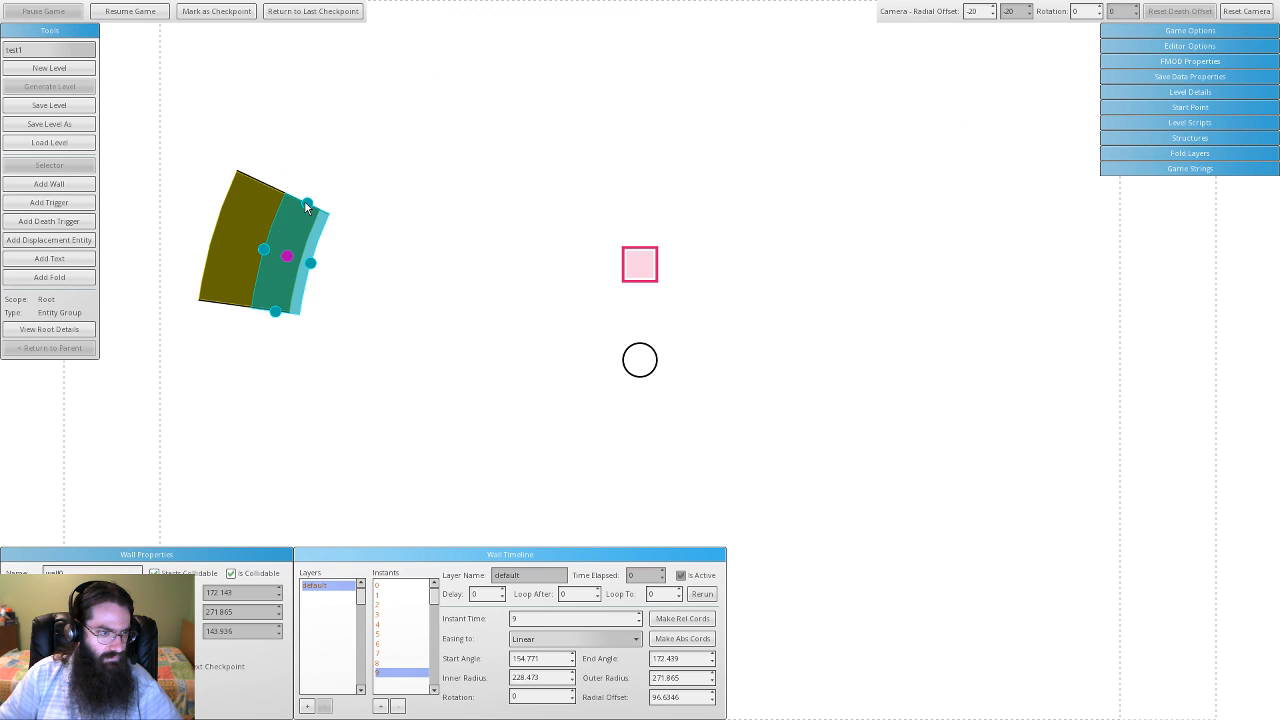
drag(264, 251, 213, 241)
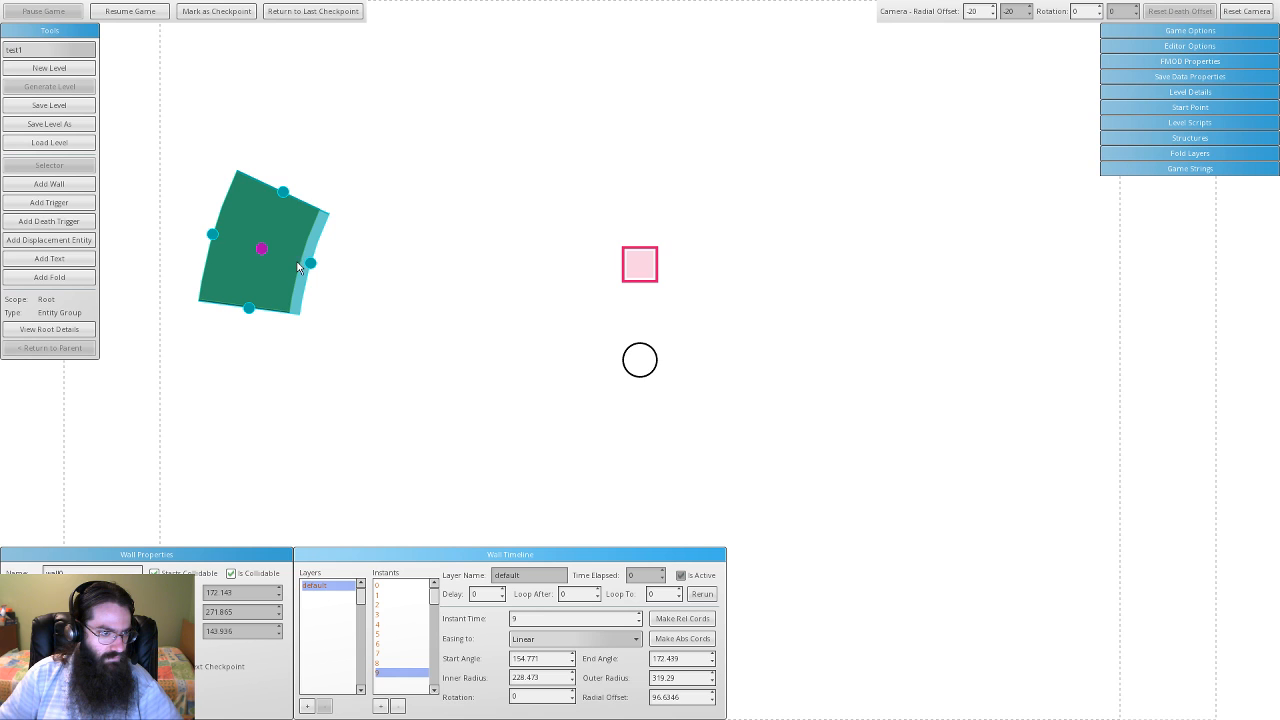
mouse_move(313, 268)
mouse_down()
mouse_move(329, 271)
mouse_move(301, 261)
mouse_up()
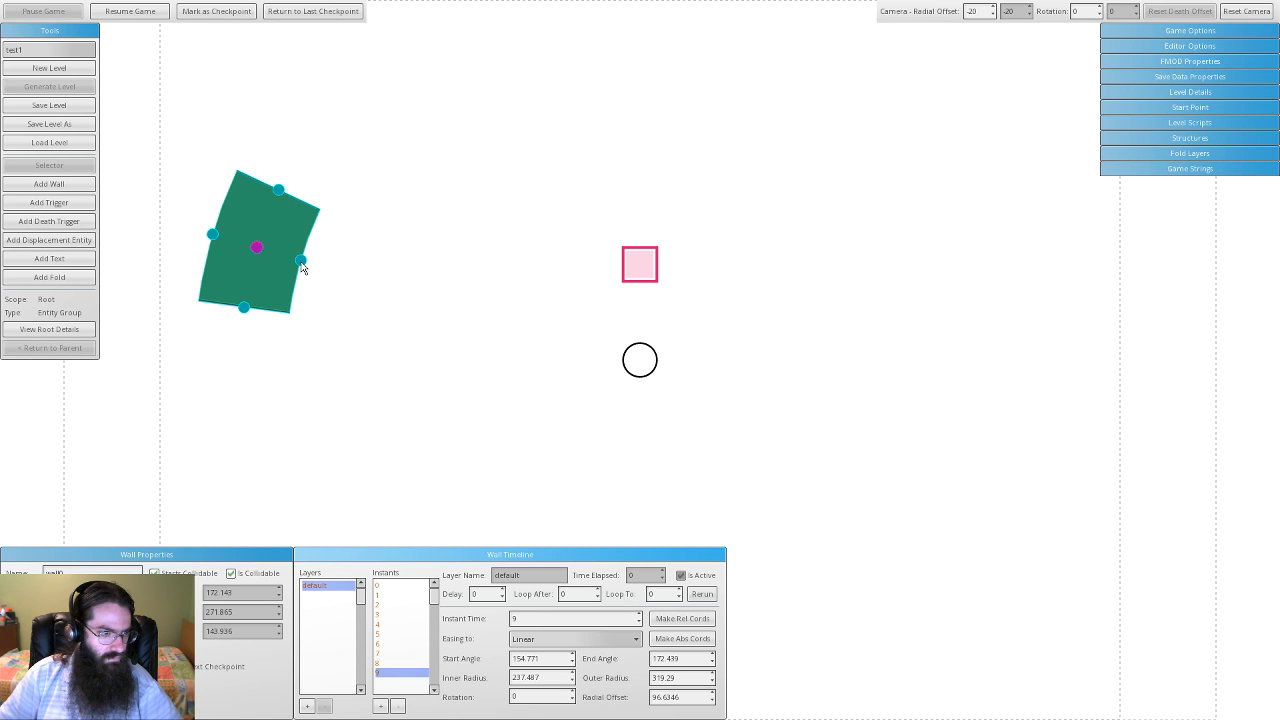
click(406, 591)
click(405, 596)
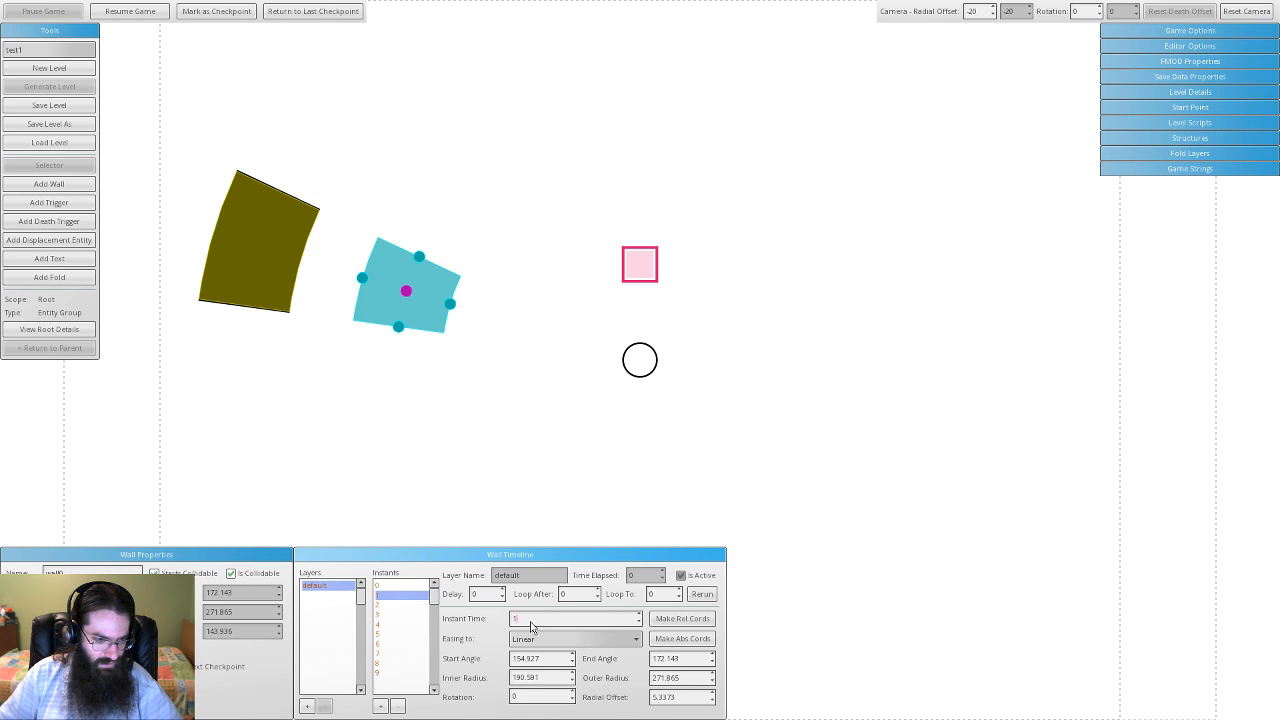
click(398, 606)
click(395, 617)
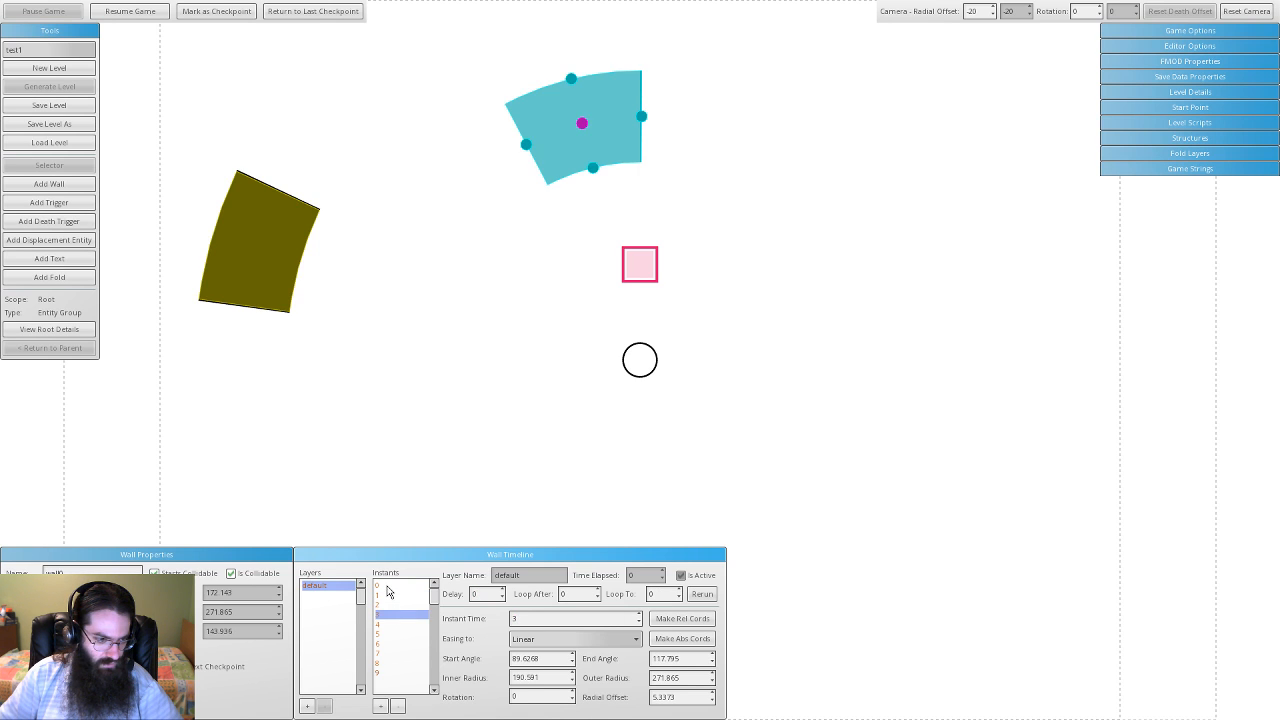
click(387, 587)
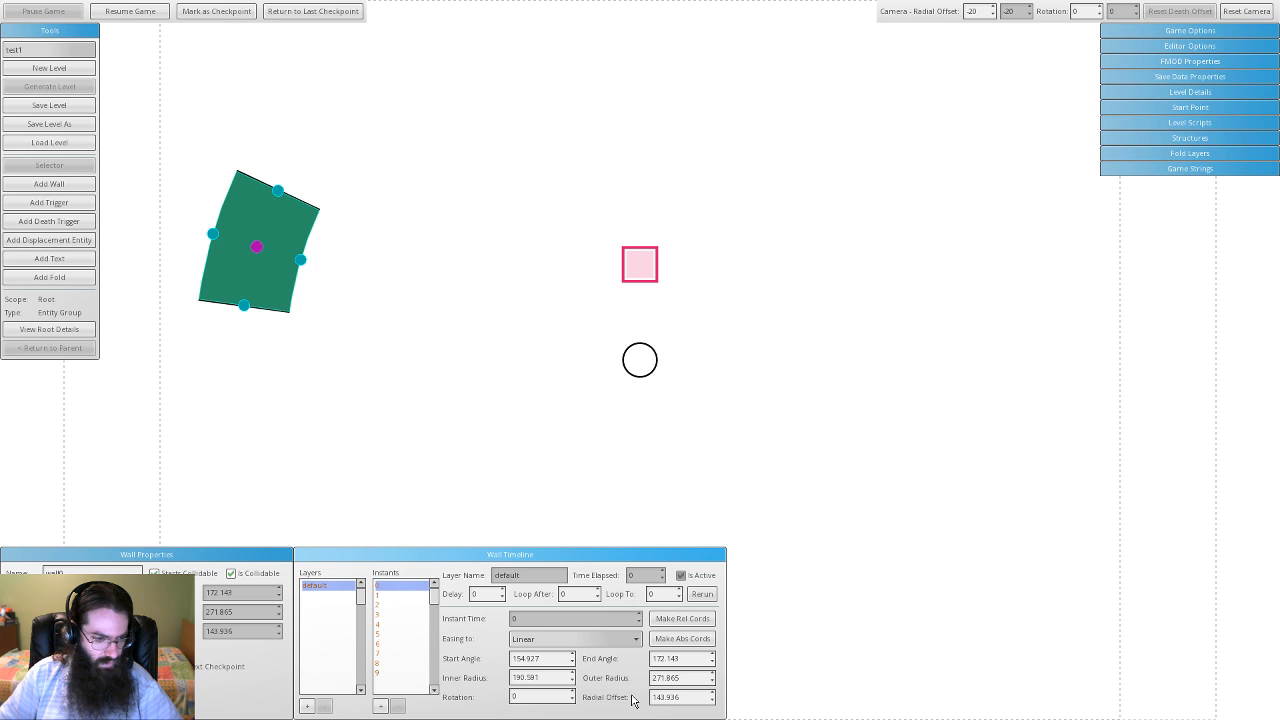
click(383, 596)
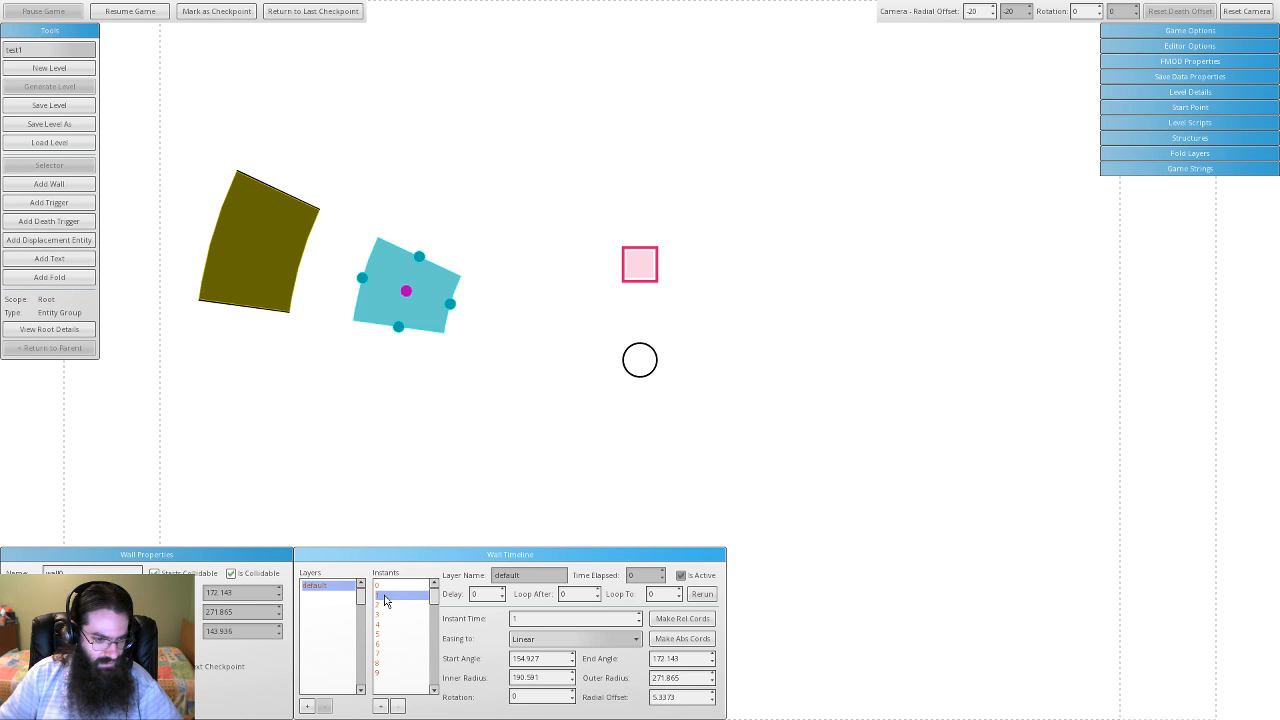
click(383, 606)
click(388, 598)
click(390, 586)
click(390, 597)
click(388, 606)
click(392, 635)
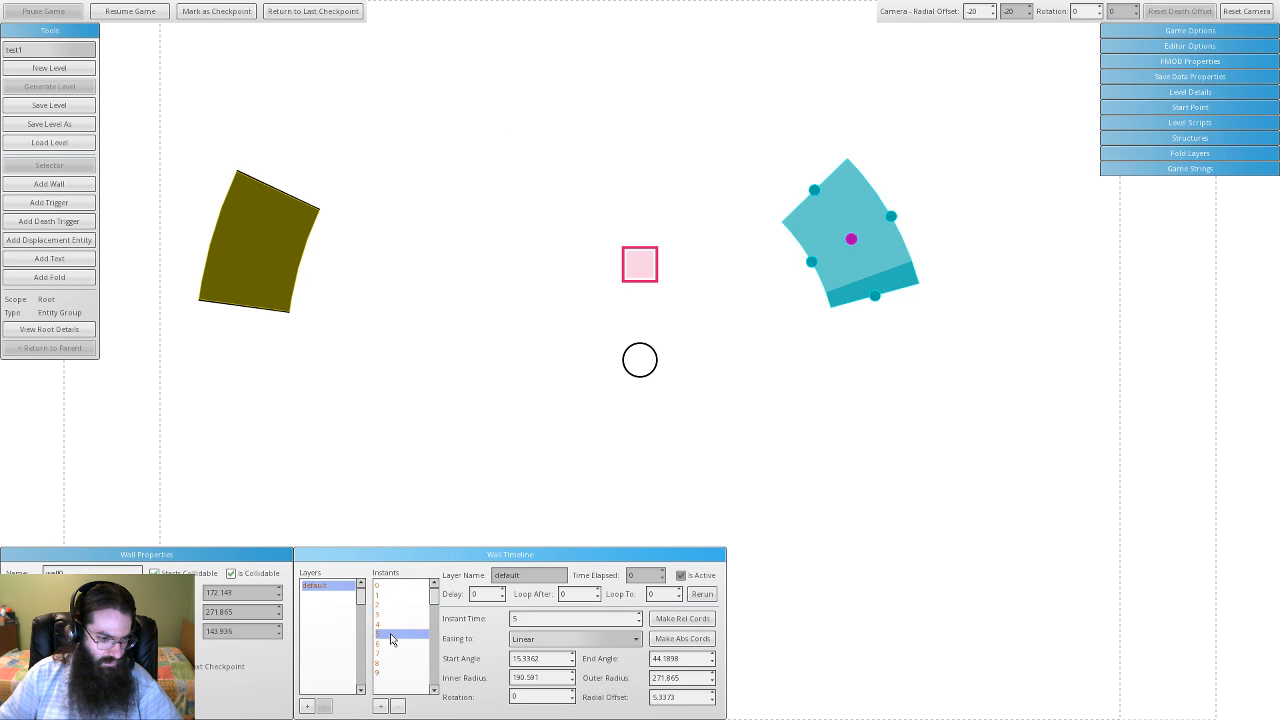
click(392, 654)
click(393, 675)
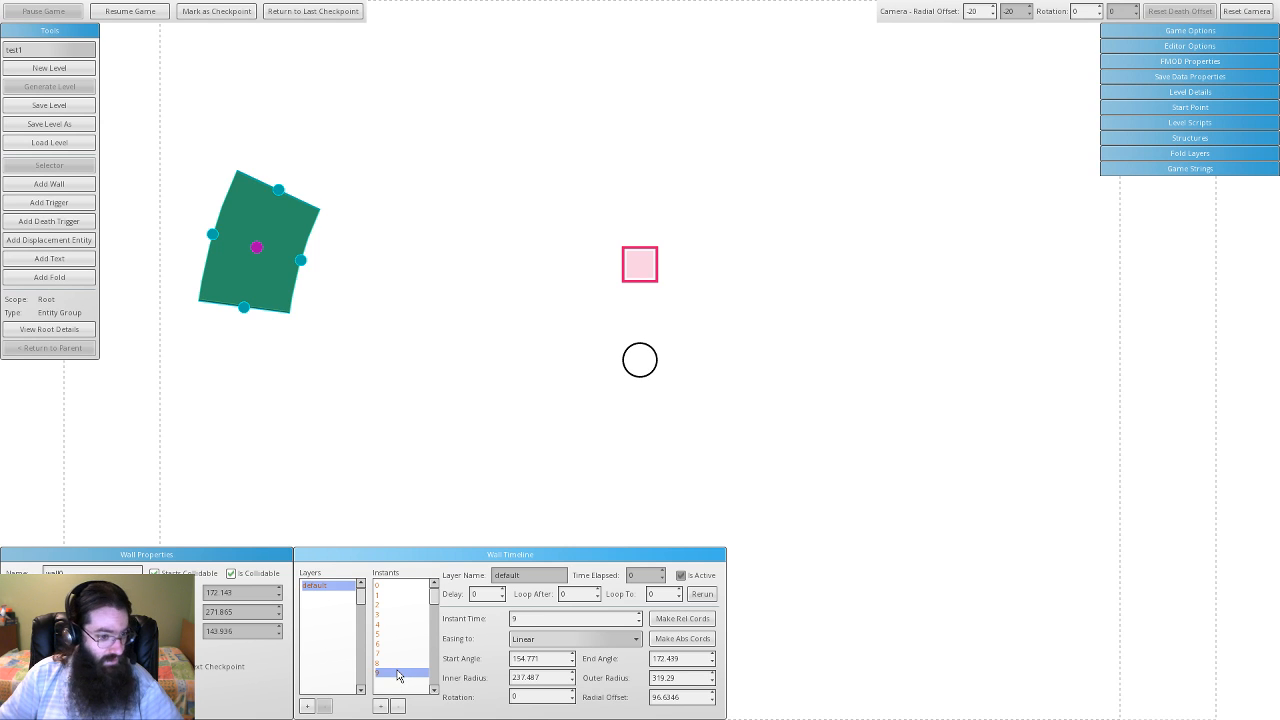
click(383, 597)
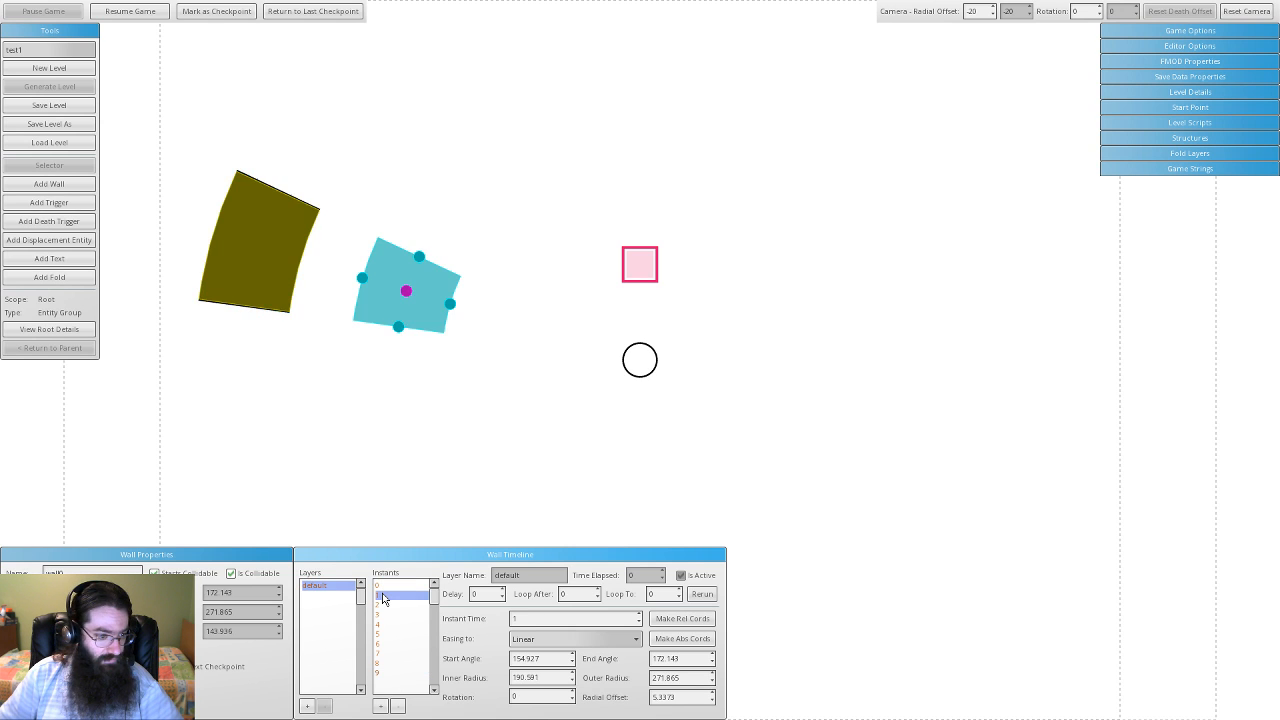
click(386, 673)
click(405, 596)
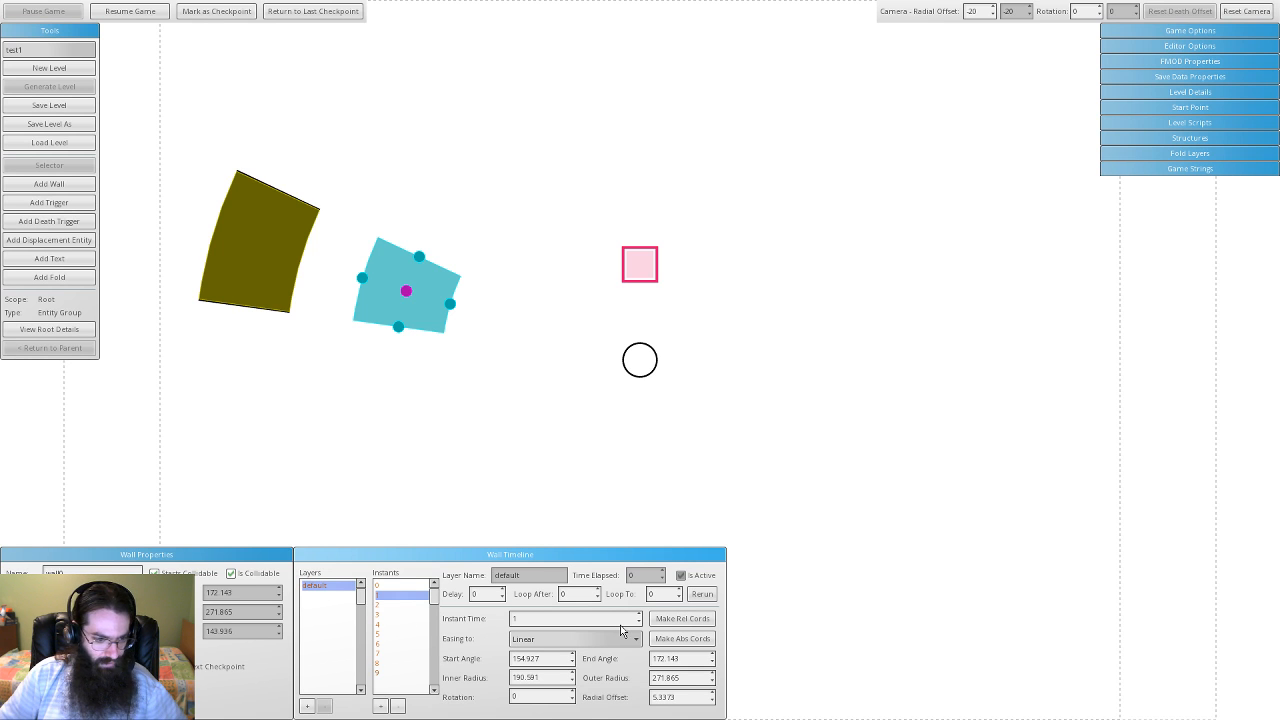
- Keep instant 1 Linear; set instants 2–4 to Quadratic In, Quadratic Out, Quadratic In Out
click(542, 643)
mouse_move(636, 656)
mouse_down()
mouse_move(631, 706)
mouse_move(644, 665)
mouse_up()
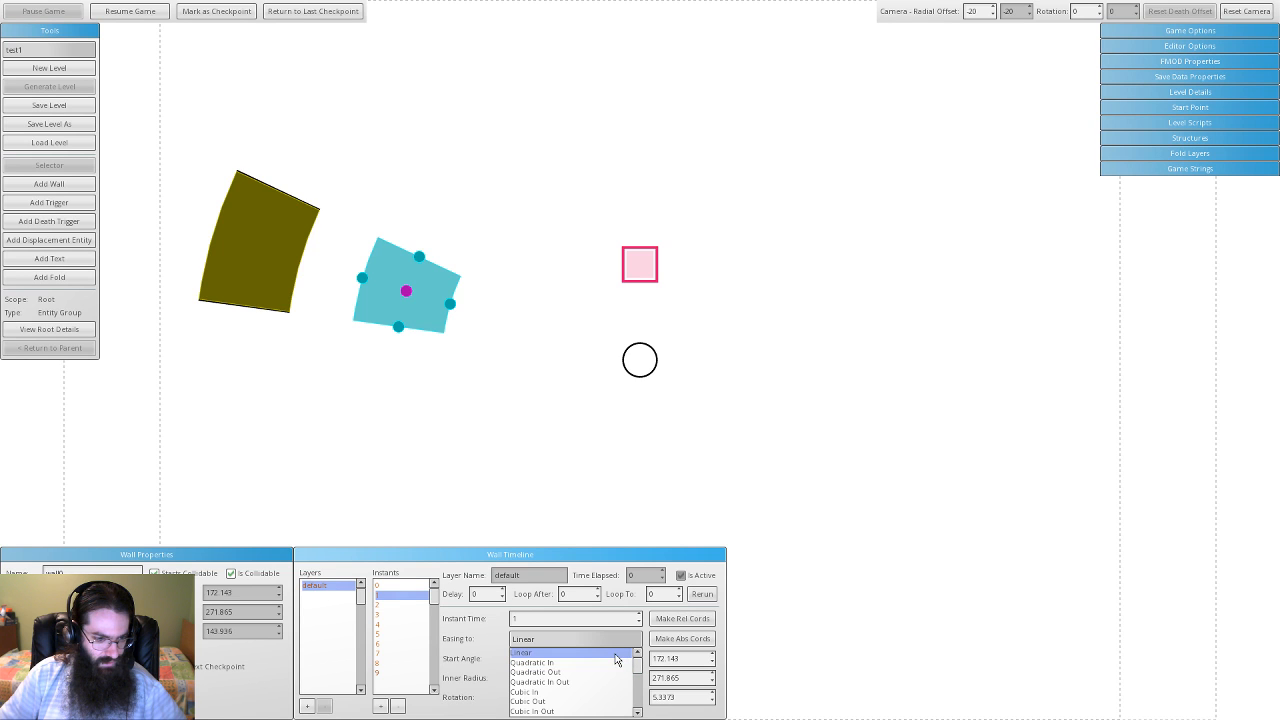
click(616, 655)
click(384, 606)
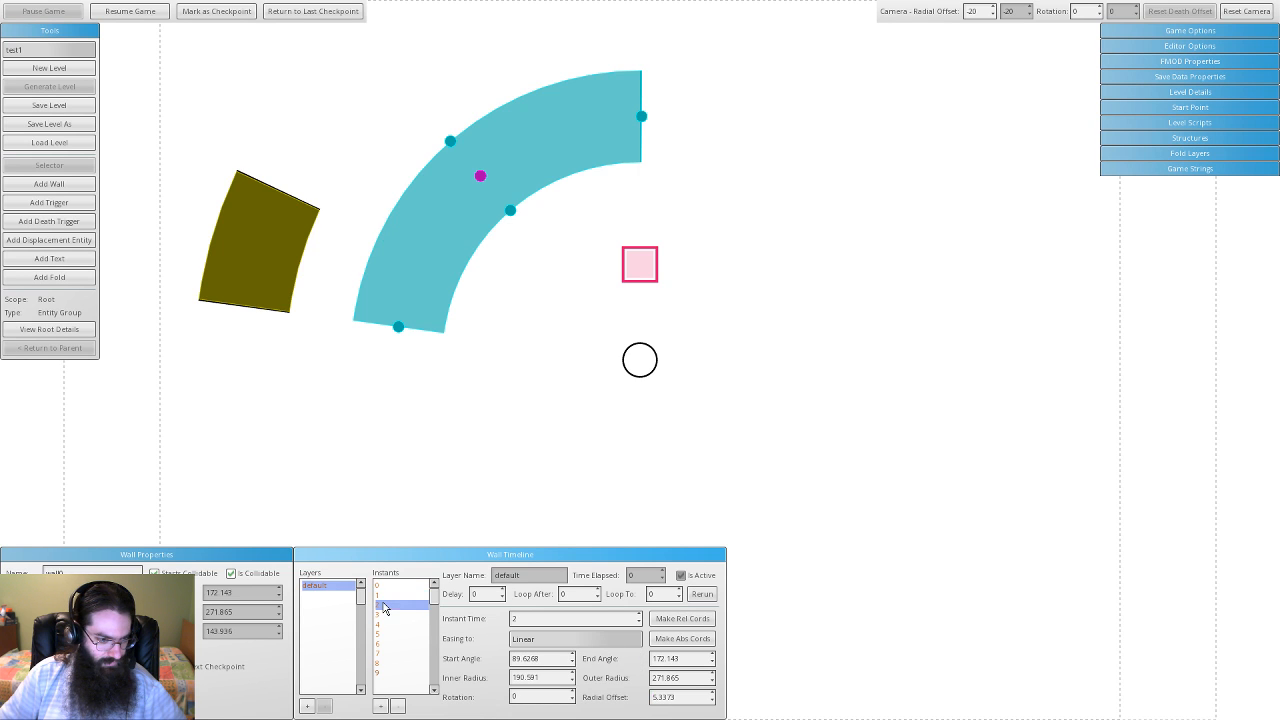
click(566, 640)
click(560, 664)
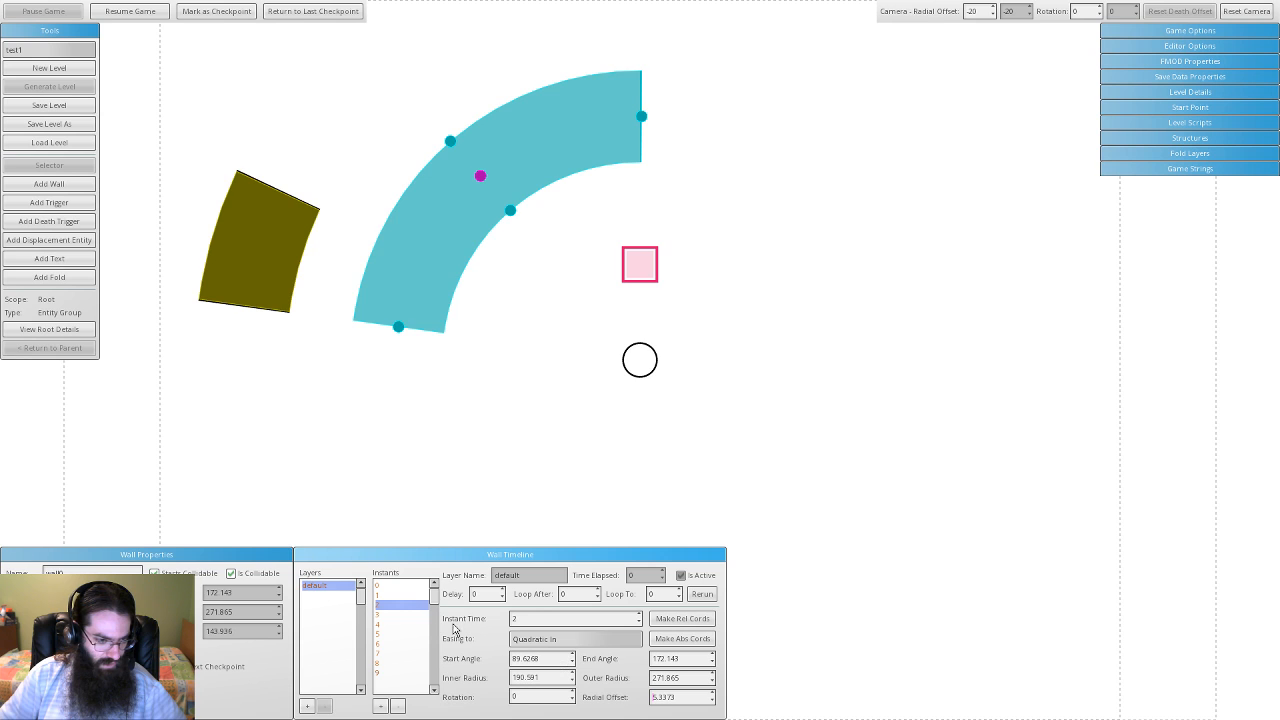
click(407, 616)
click(586, 645)
click(585, 677)
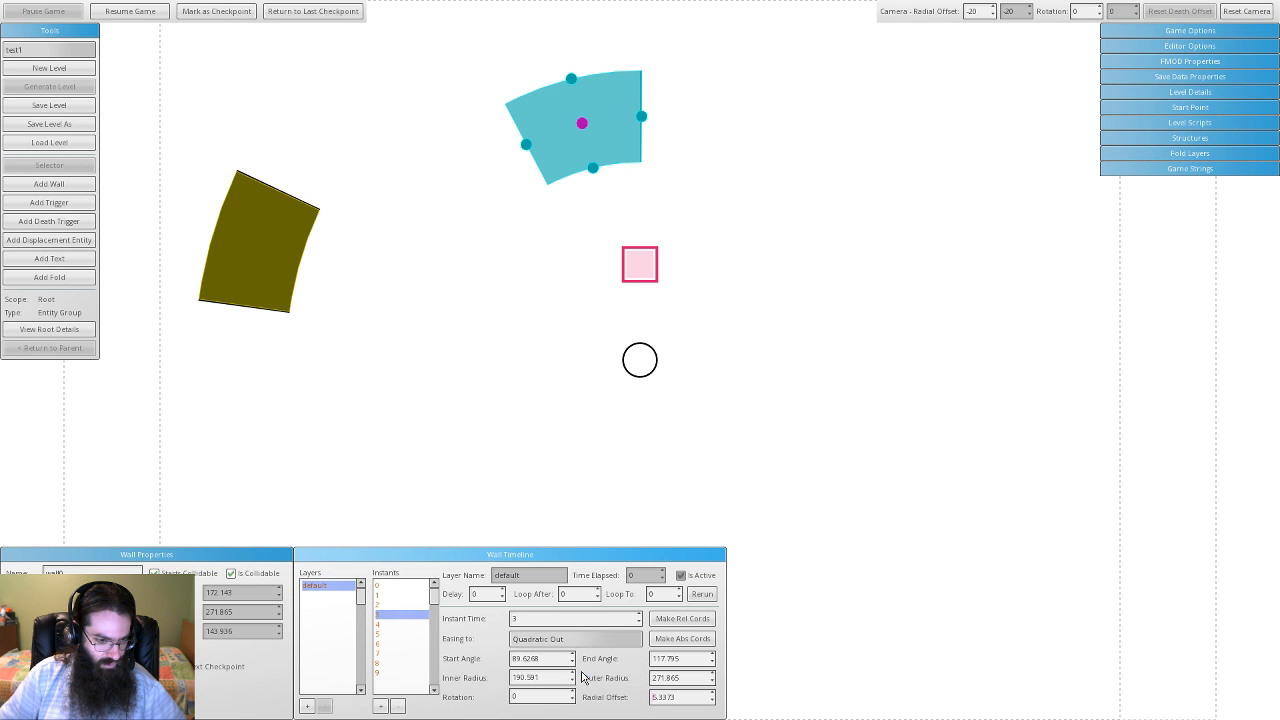
click(411, 626)
click(558, 643)
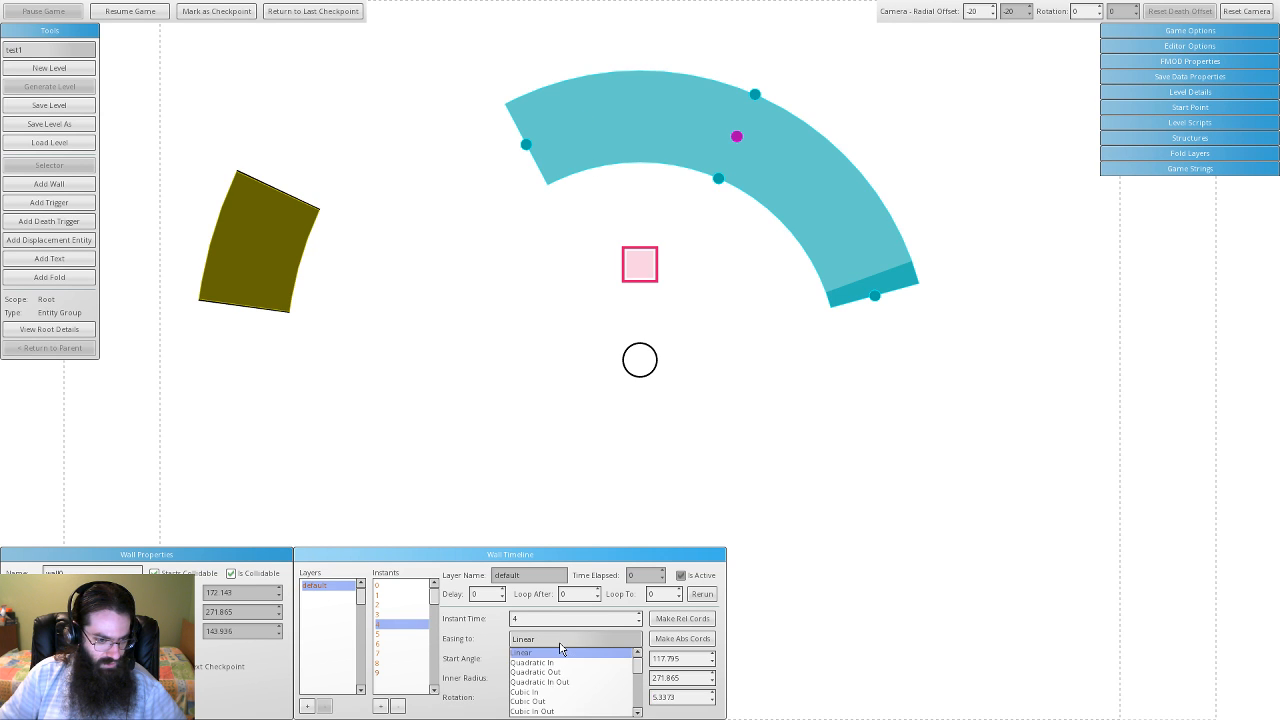
click(573, 682)
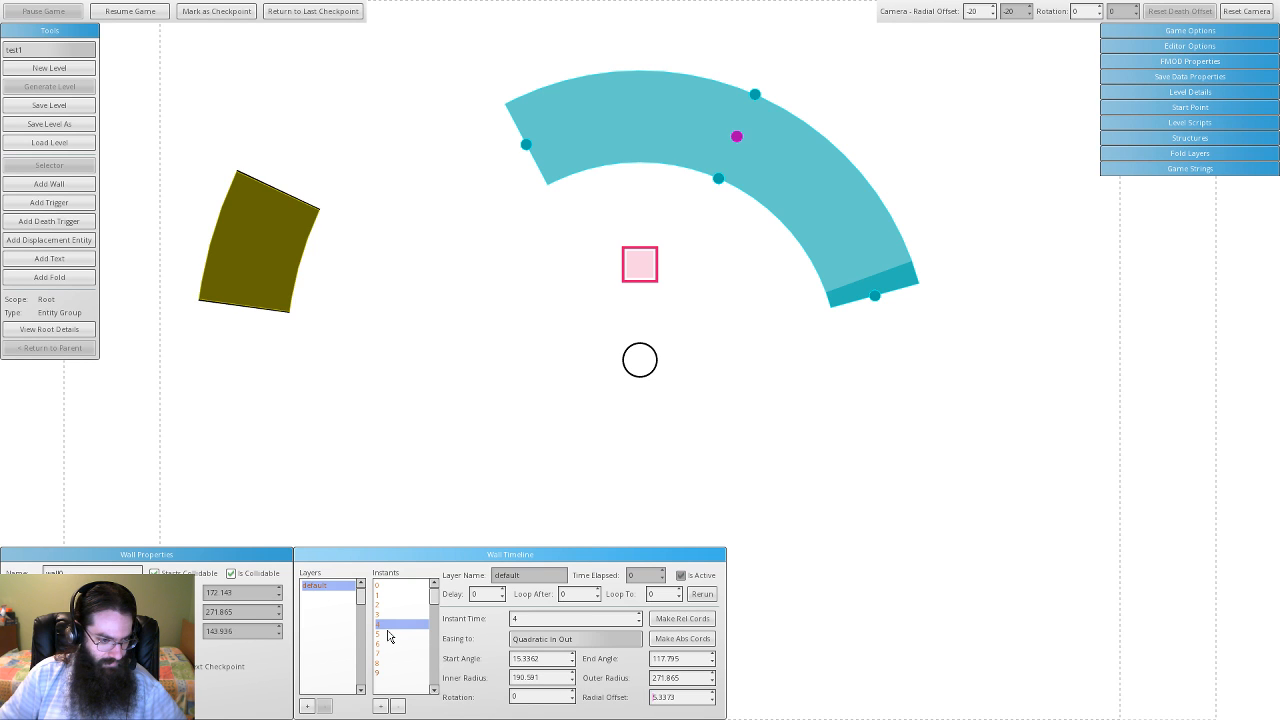
- Set instants 5–7 to Cubic In, Cubic Out and Cubic In Out, and pick instant 8's easing
click(390, 634)
click(513, 645)
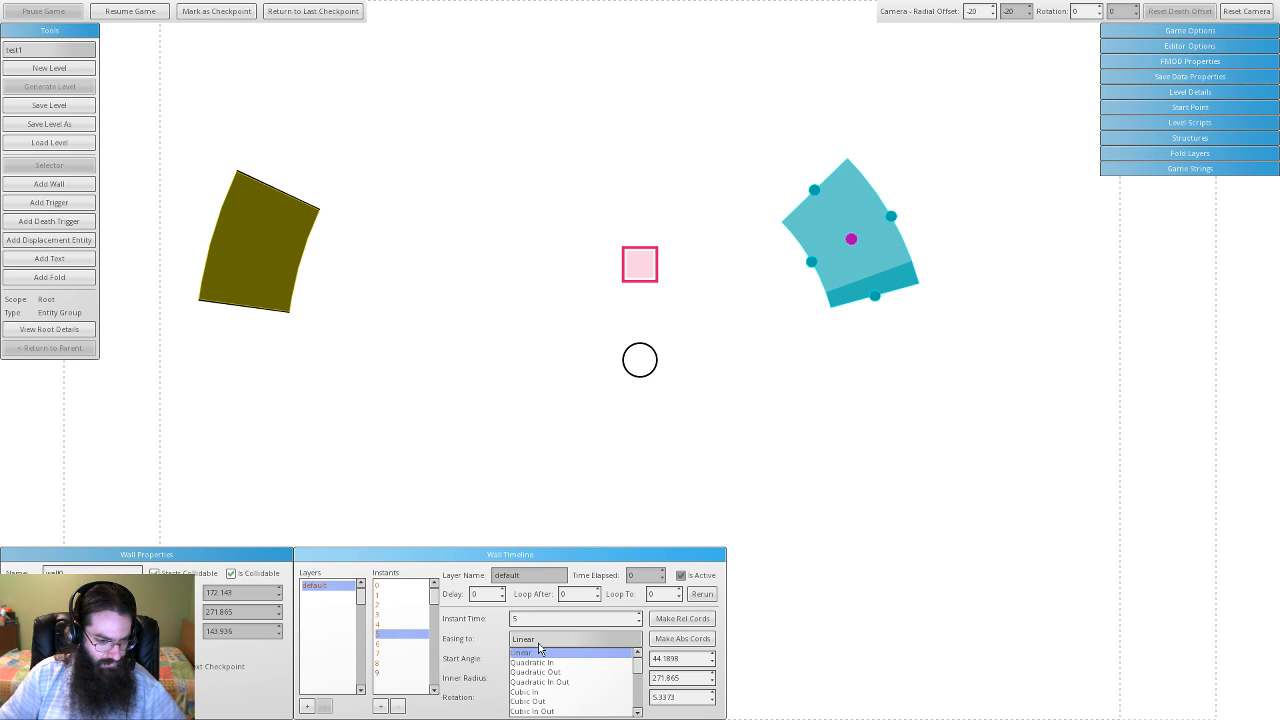
click(557, 690)
click(379, 645)
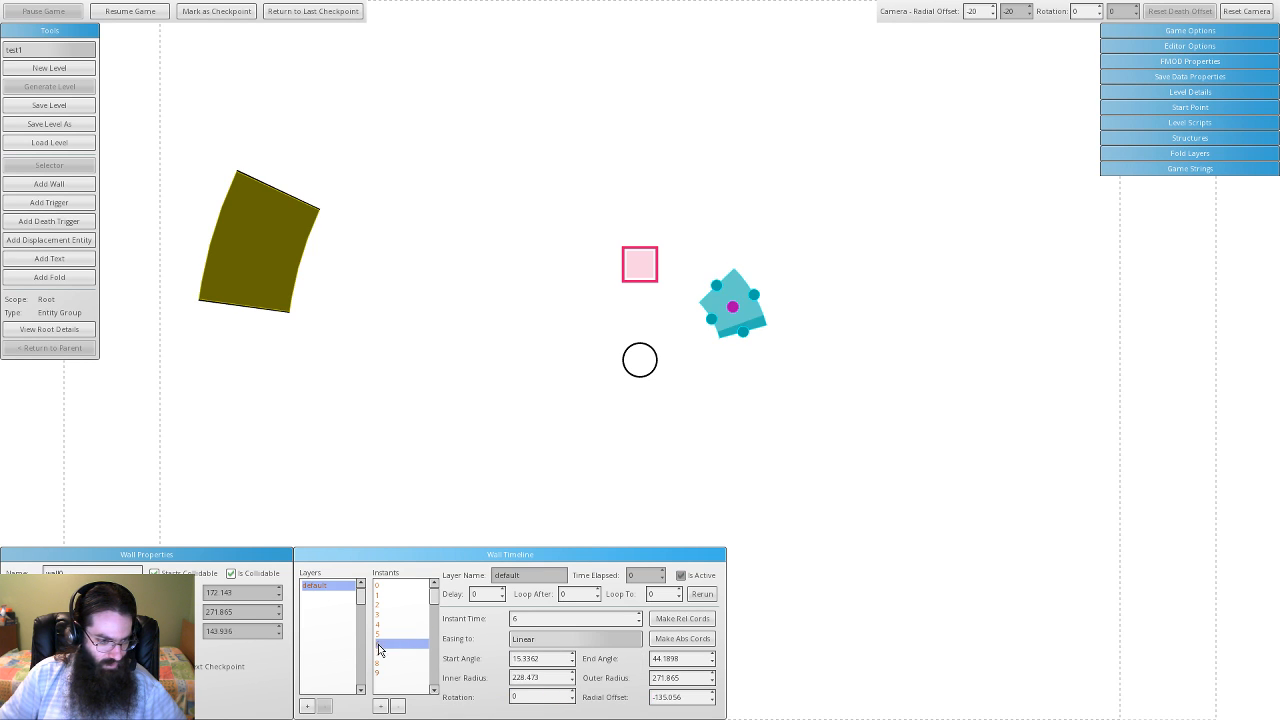
click(573, 644)
click(572, 702)
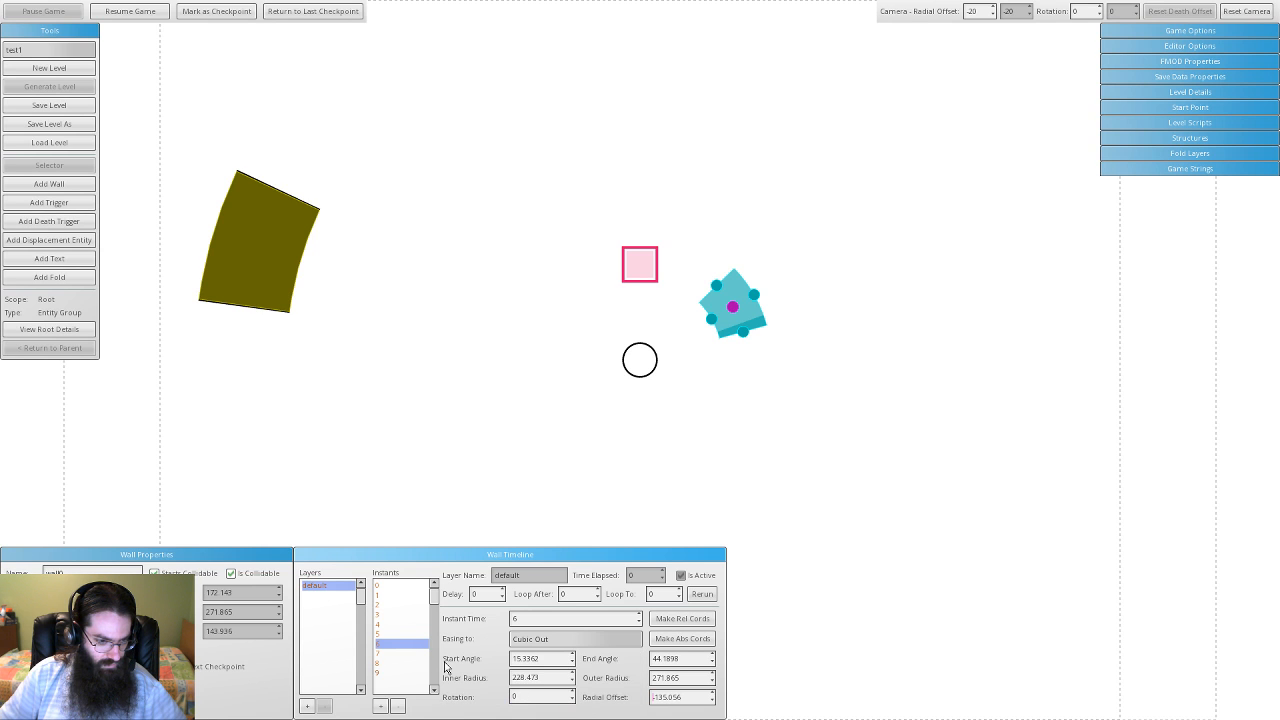
click(409, 655)
click(575, 642)
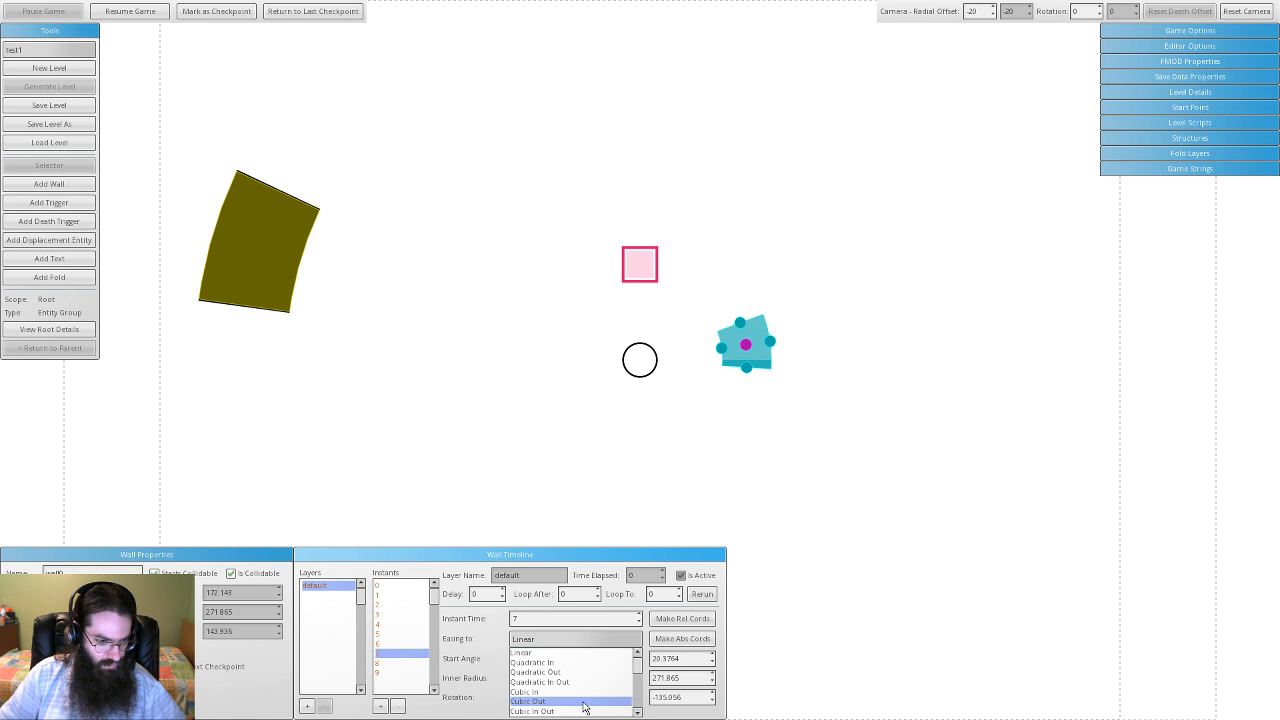
click(585, 712)
click(409, 664)
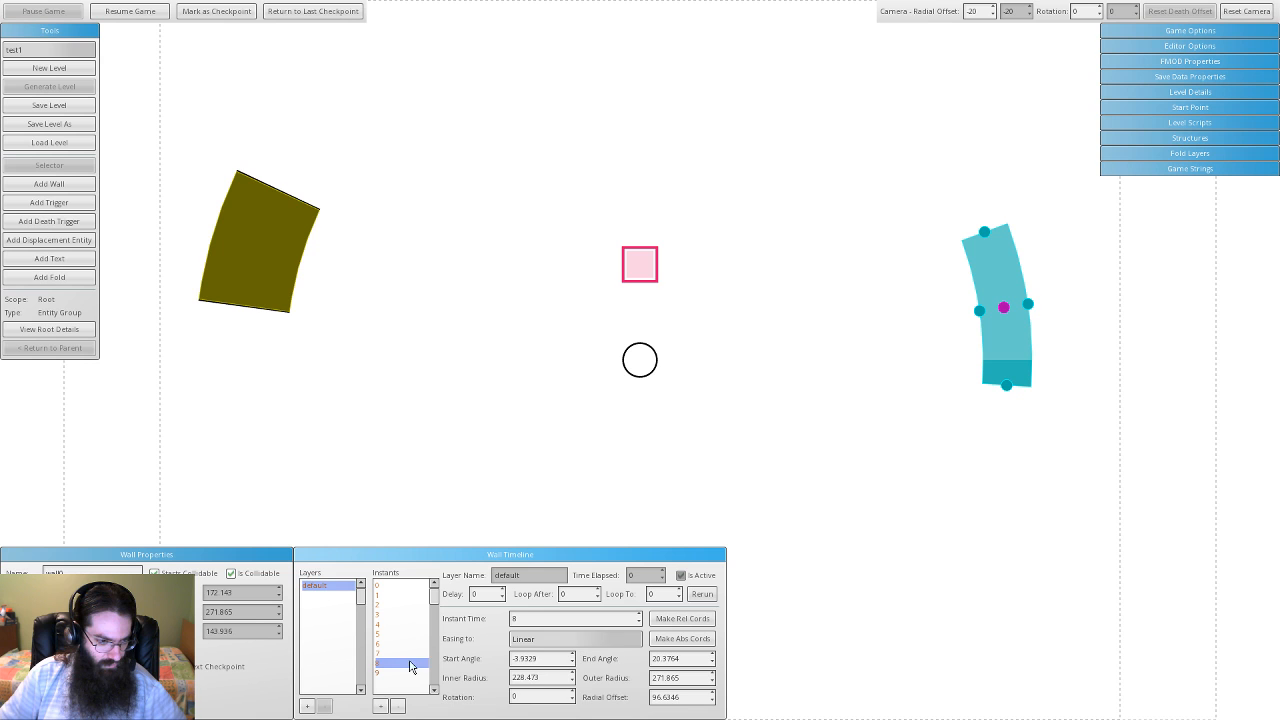
click(620, 640)
mouse_move(643, 673)
mouse_down()
mouse_move(635, 692)
mouse_move(637, 680)
mouse_up()
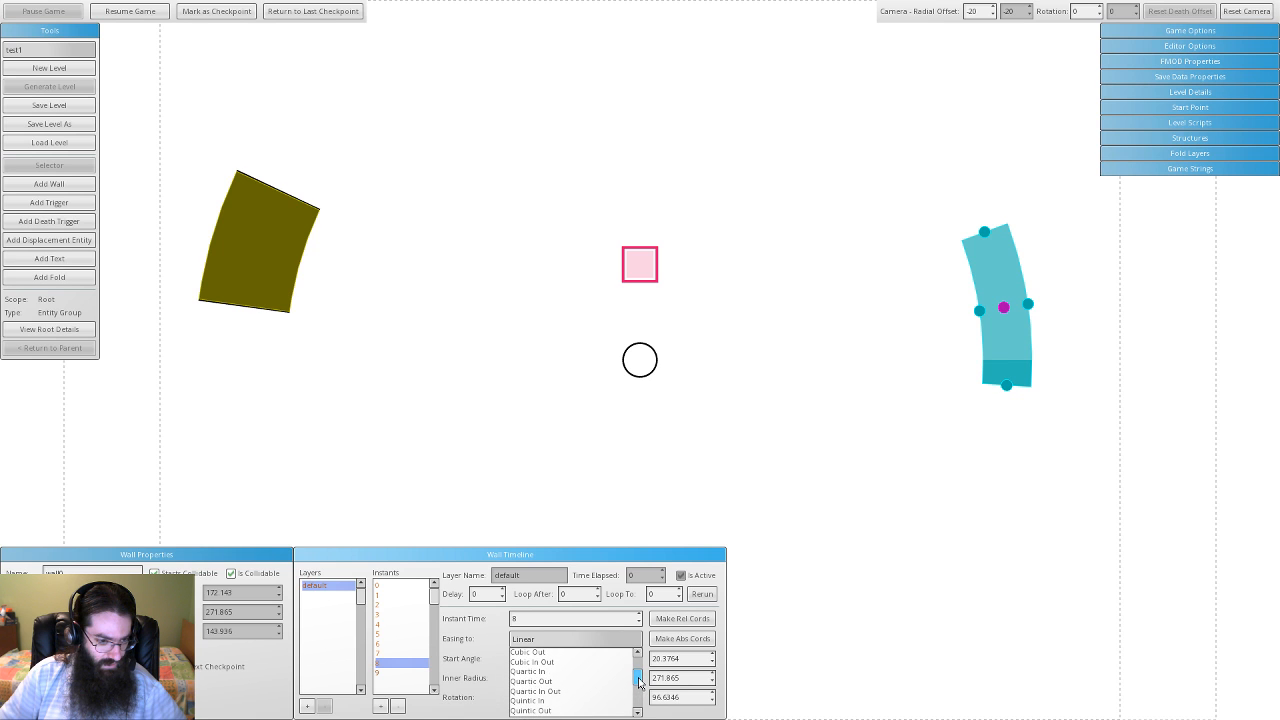
click(580, 677)
- Give instant 9 Quartic Out easing, then reselect the first keyframe at time 0
click(412, 673)
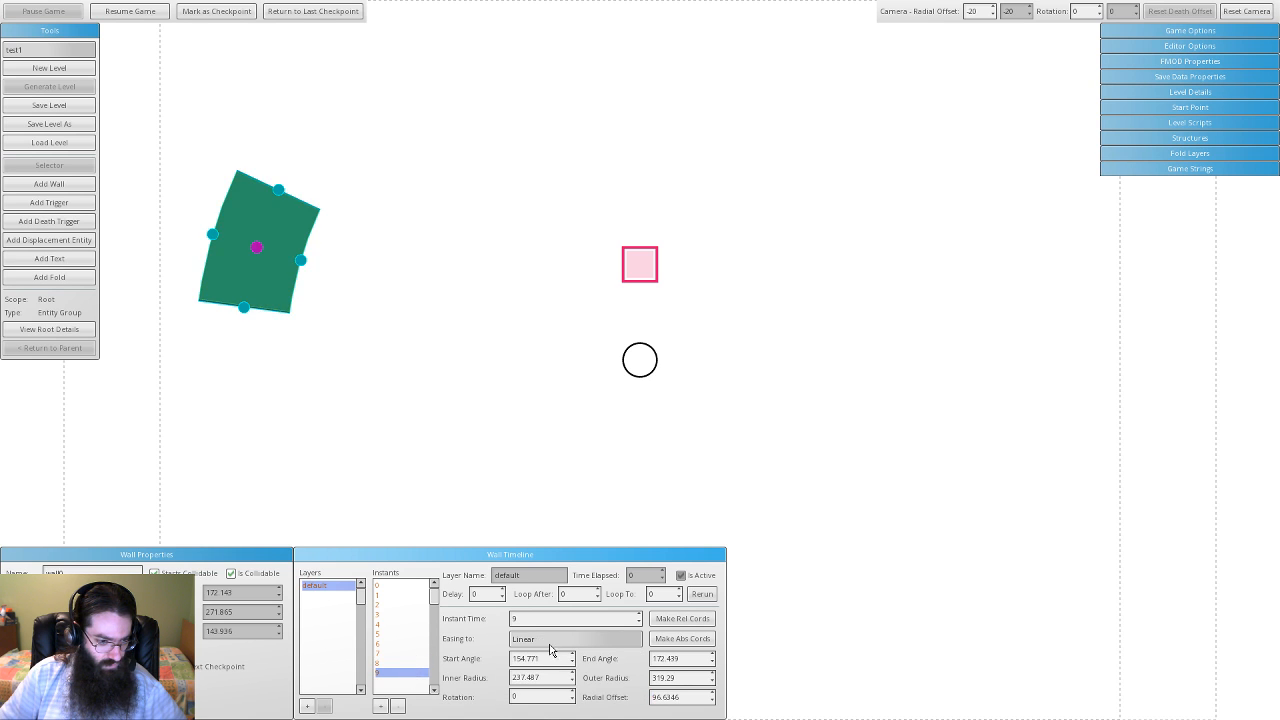
click(570, 643)
drag(638, 667, 638, 677)
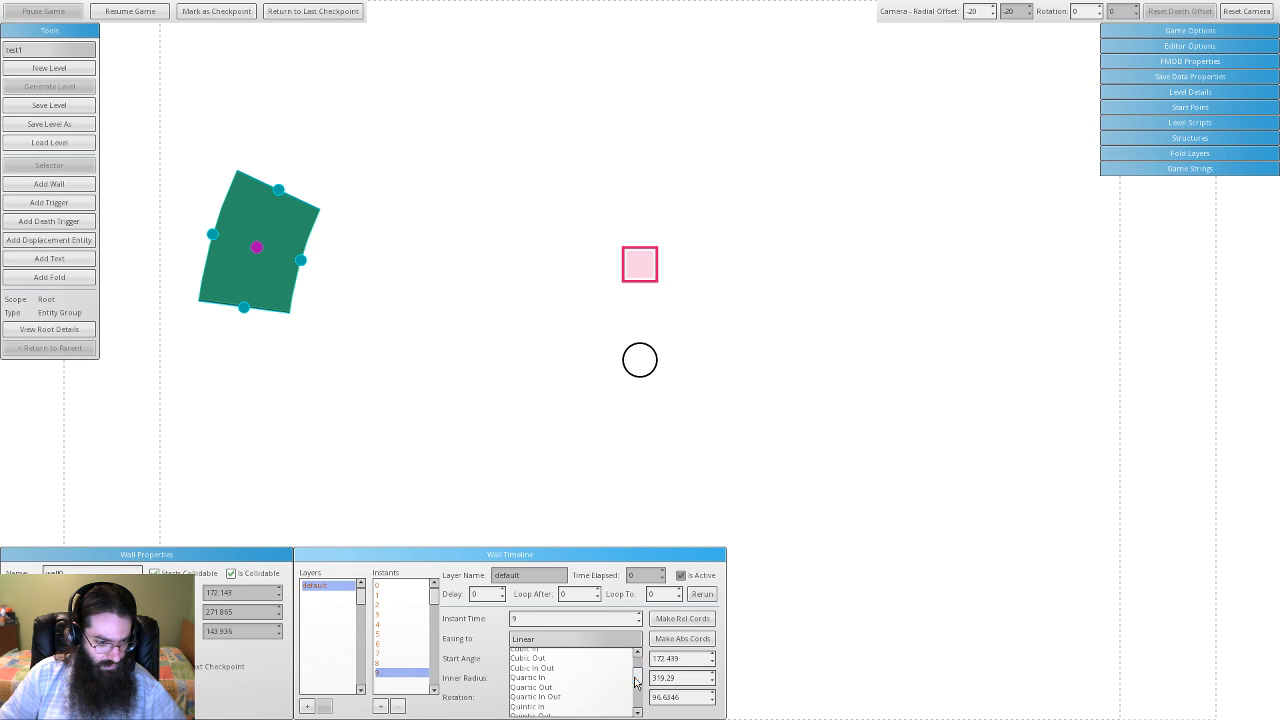
click(604, 693)
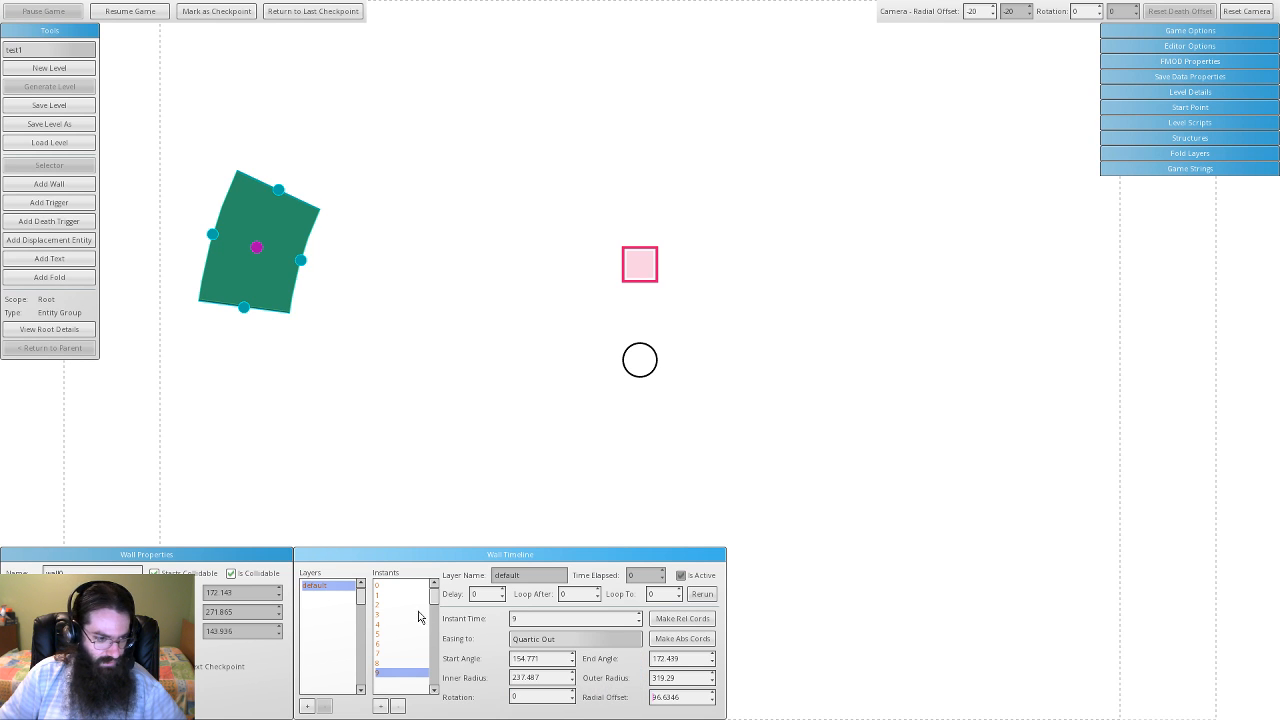
click(390, 585)
click(390, 585)
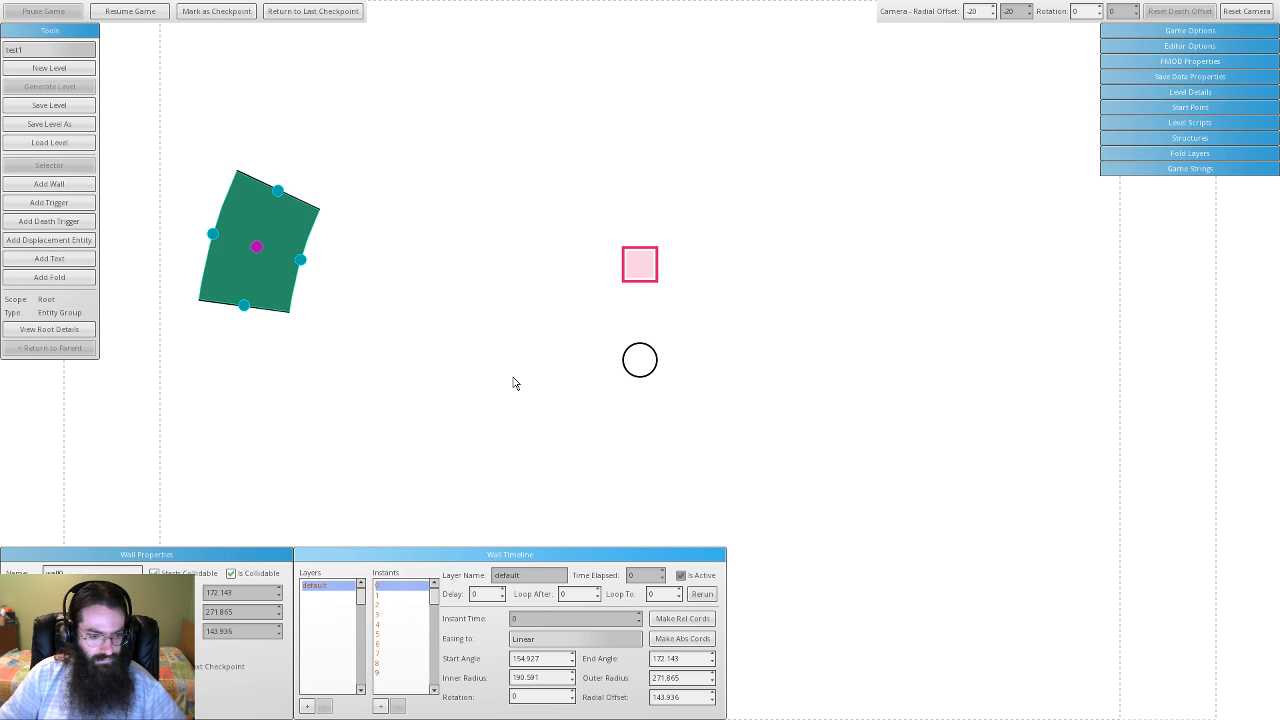
- Preview instant 3, then run the game from instant 0 to watch the wall animate, and pause
click(391, 614)
click(400, 586)
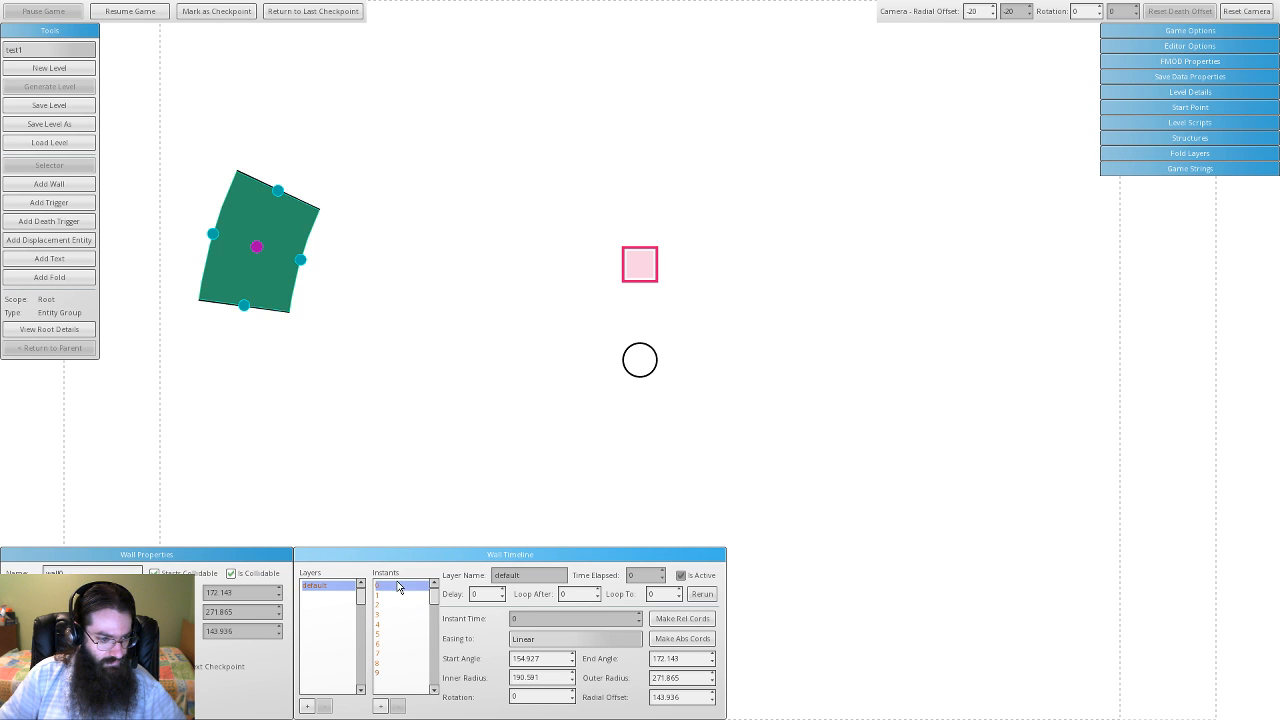
click(157, 16)
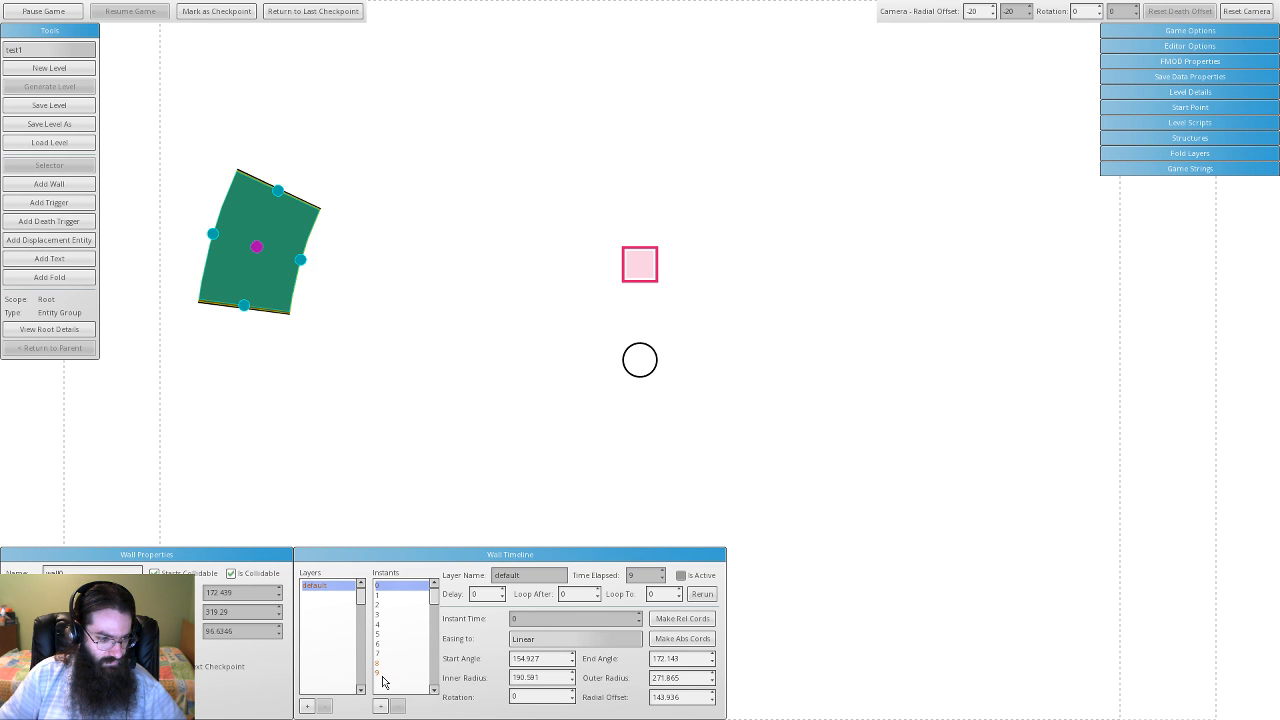
click(43, 11)
- Try Loop To 1 on instant 9, clear it back to 0, and resume the game
click(393, 674)
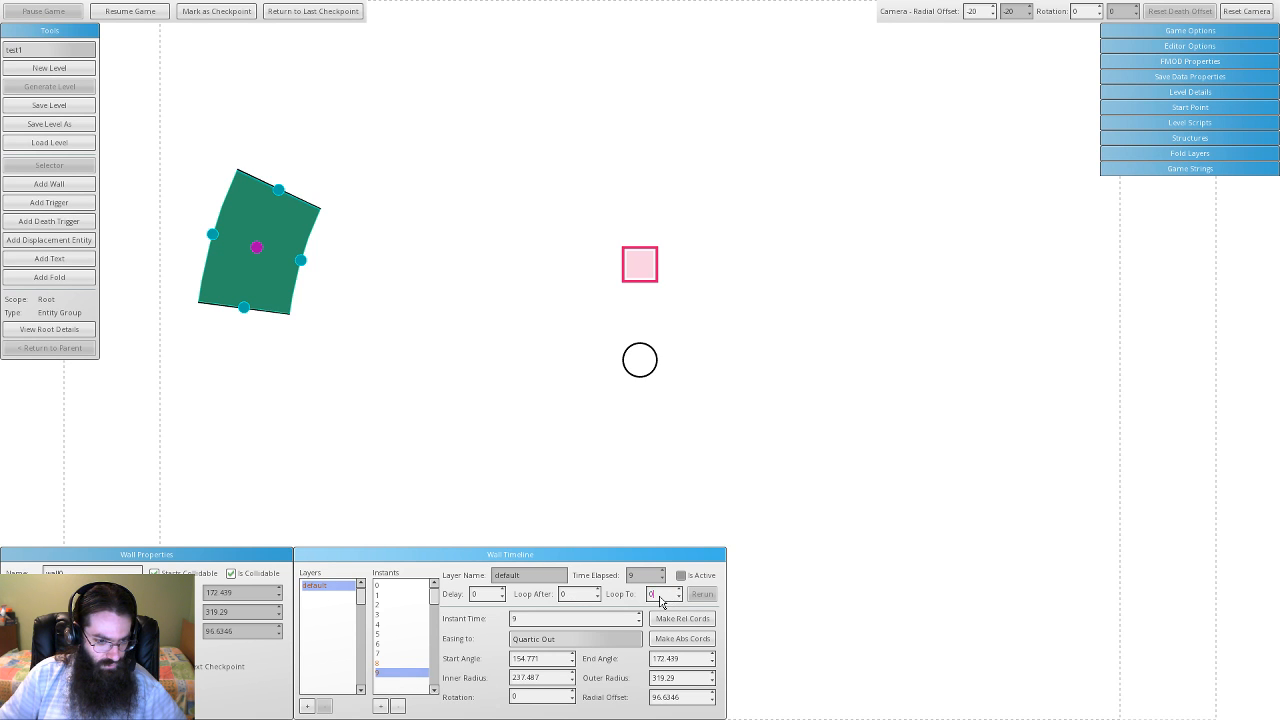
text(1)
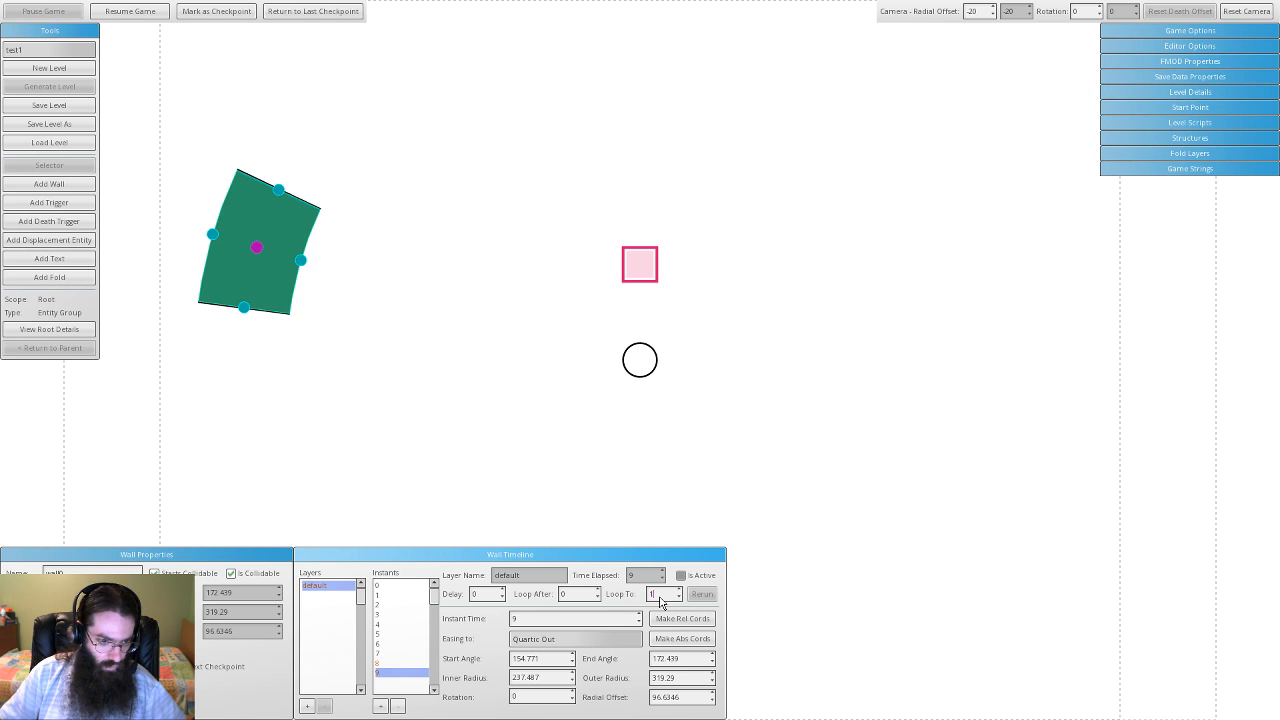
key(BackSpace)
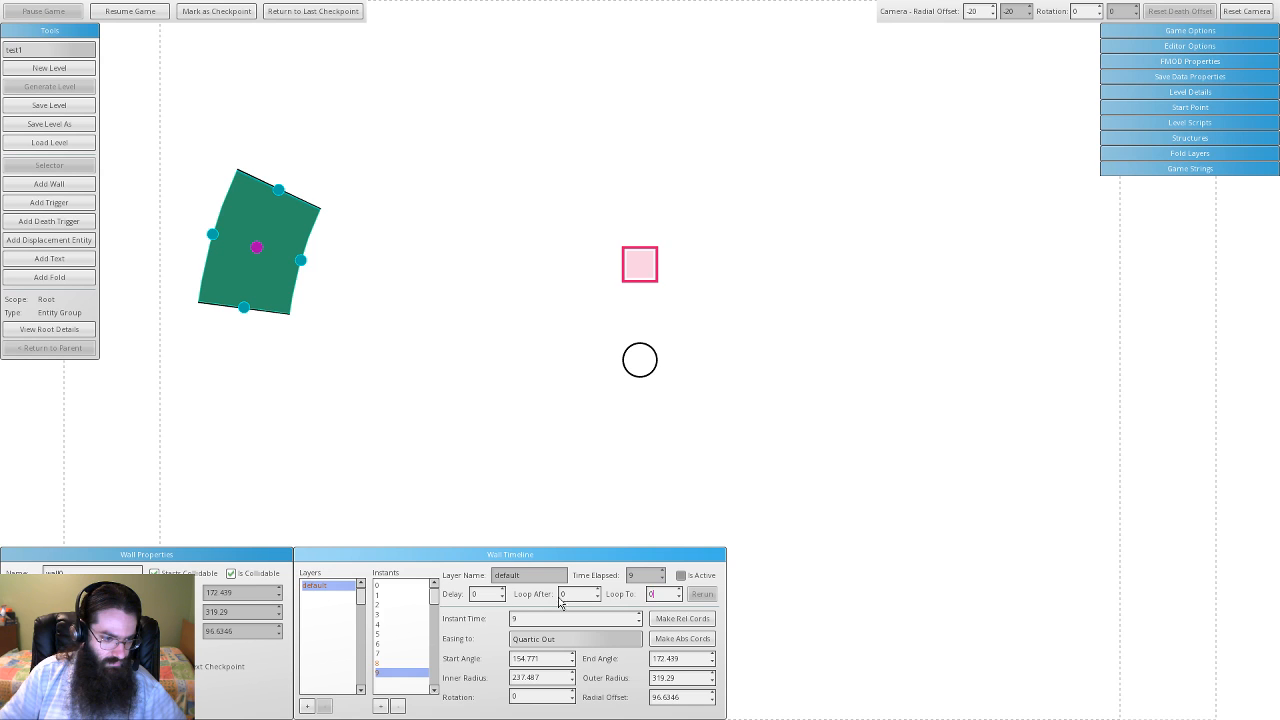
click(414, 588)
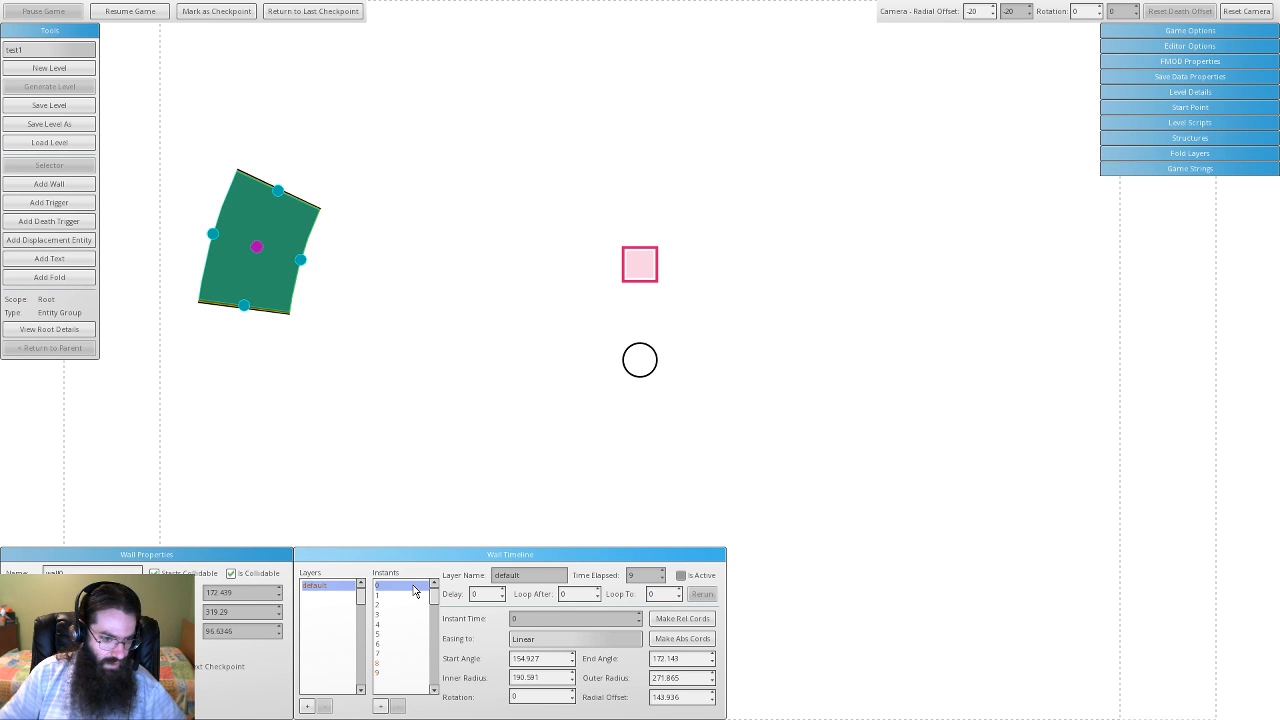
click(148, 12)
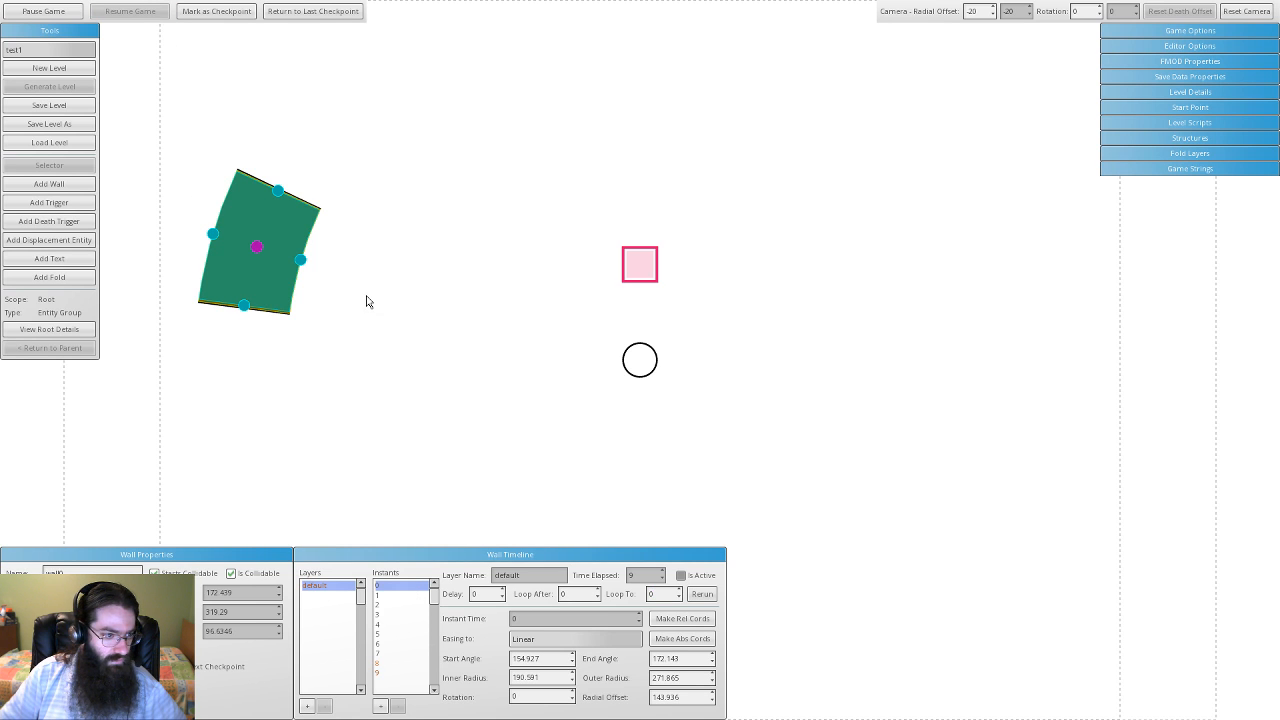
click(382, 587)
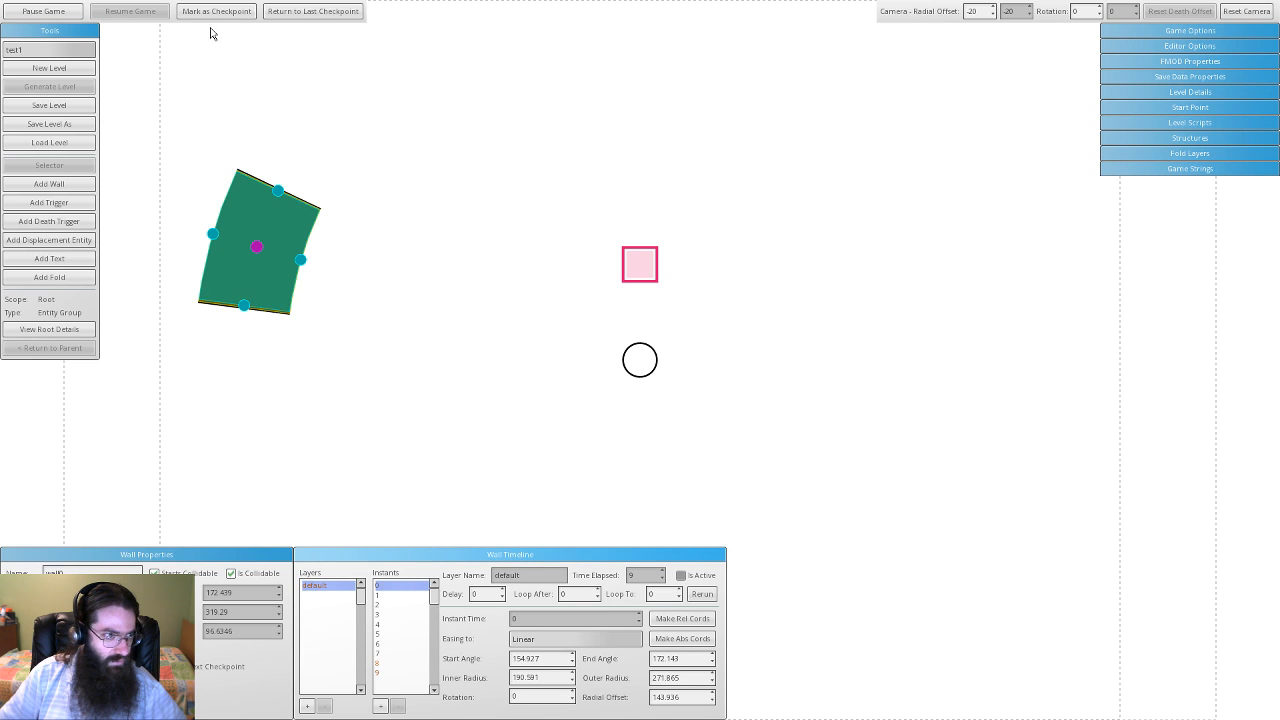
click(43, 11)
click(122, 11)
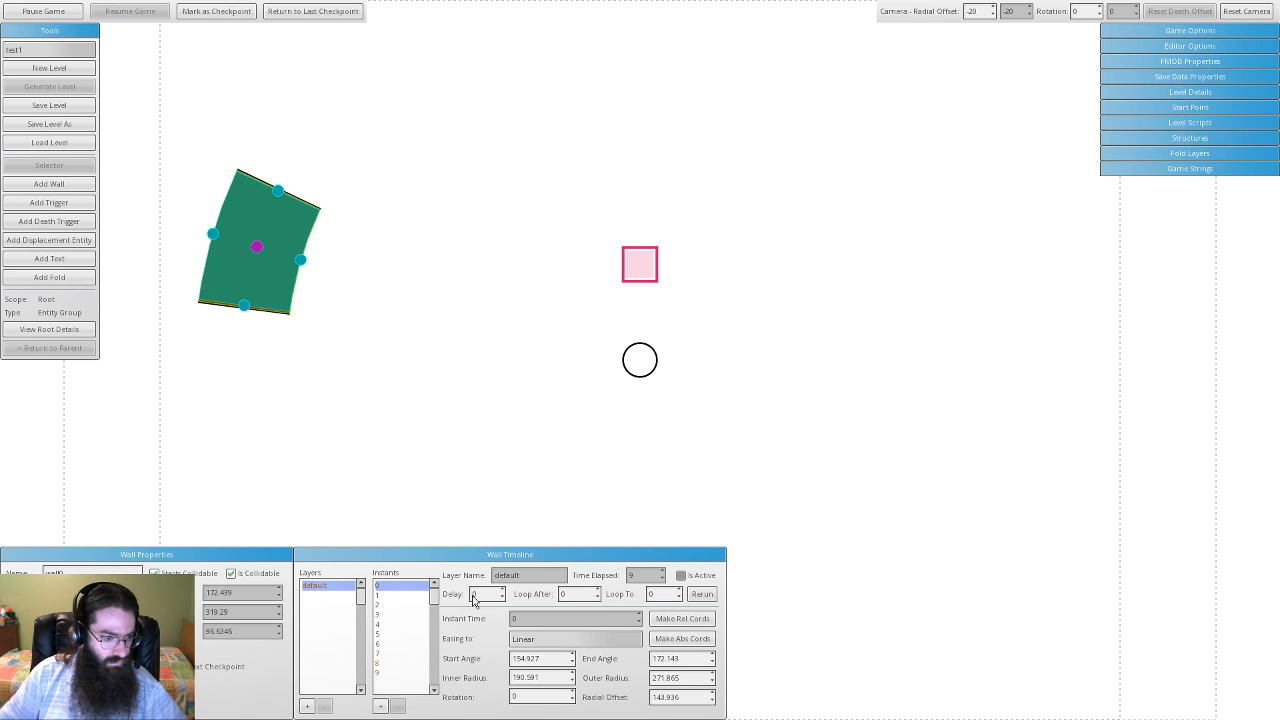
click(401, 673)
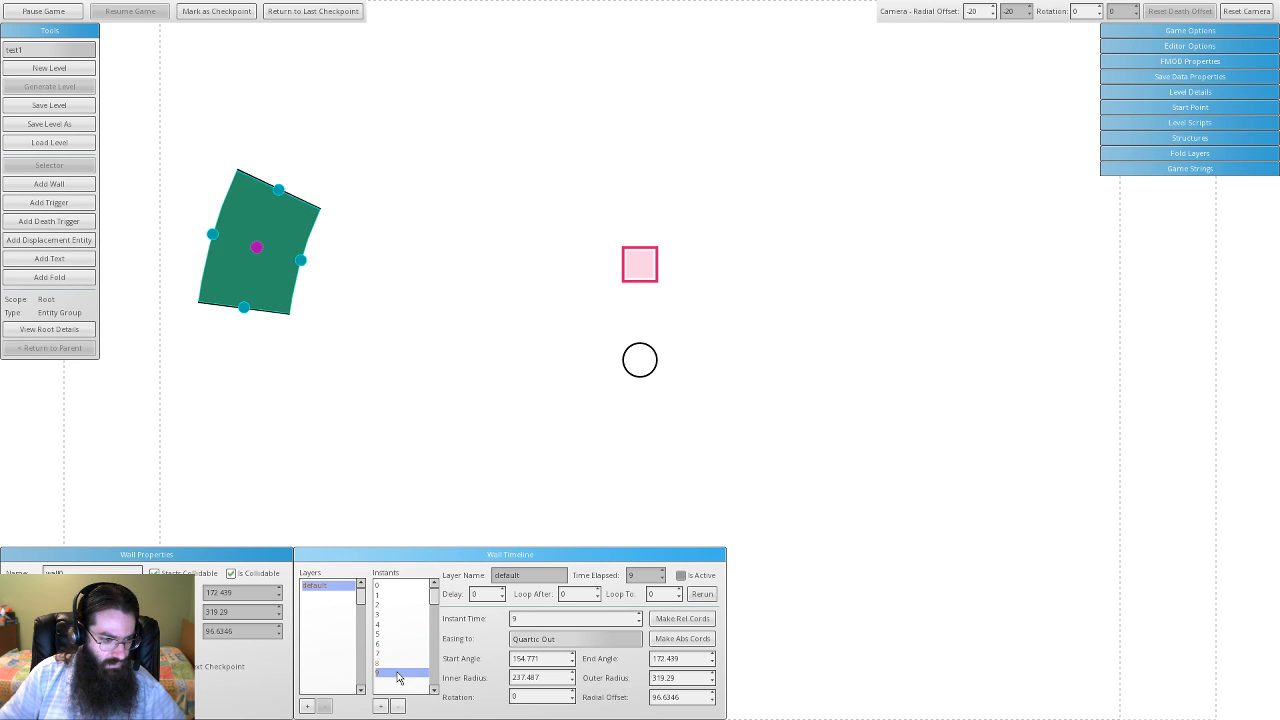
click(396, 587)
click(703, 596)
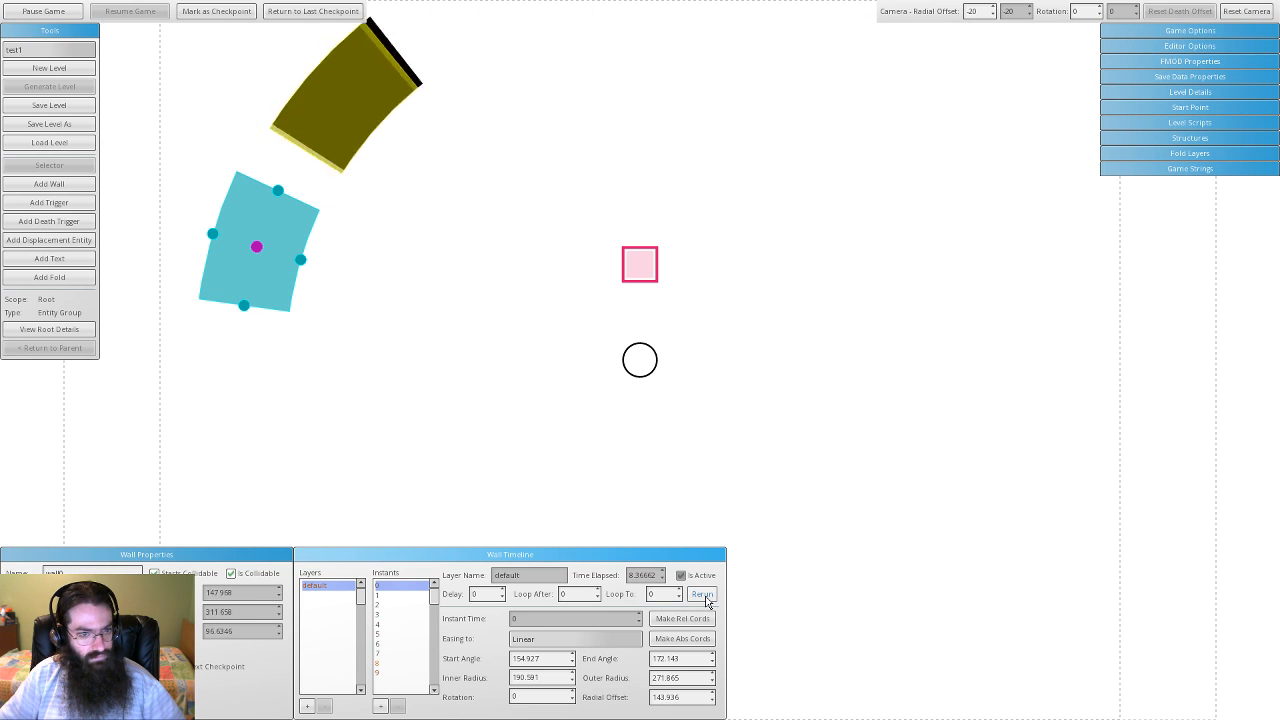
click(386, 673)
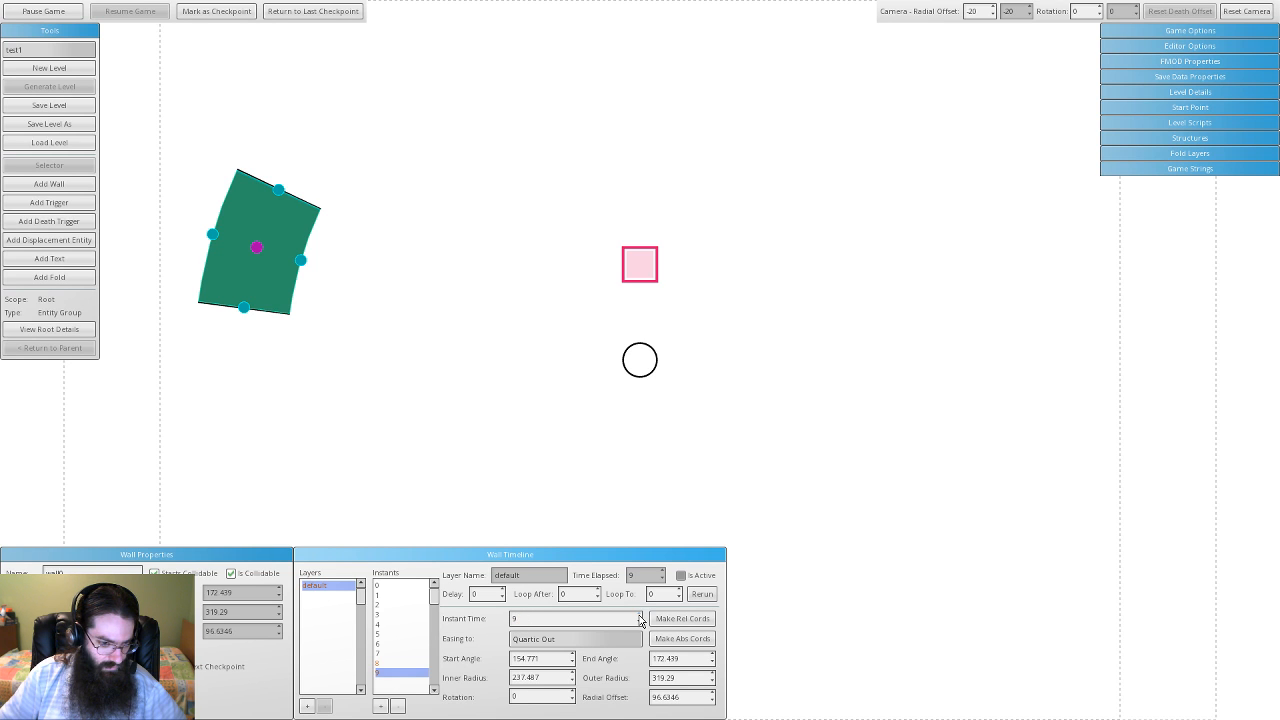
- Change the final keyframe's time from 9 to 11, preview instants 3 and 6, and enter 10.511
double_click(512, 620)
text(10)
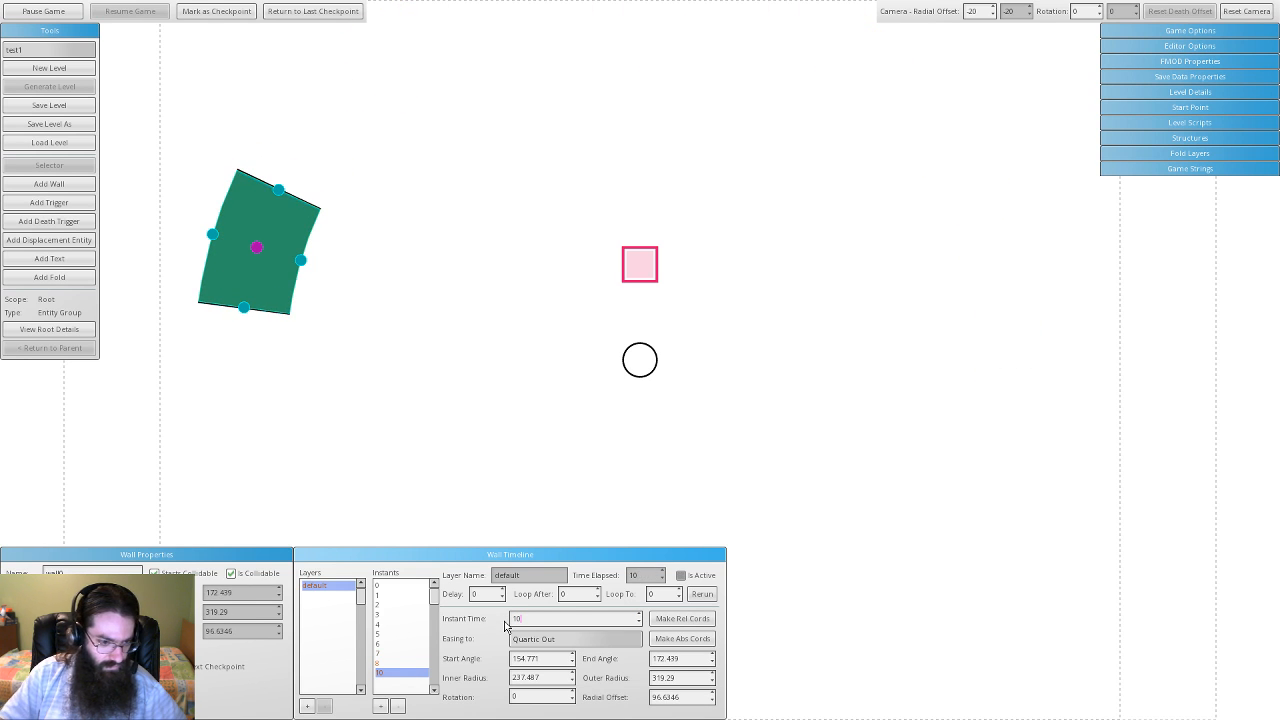
key(shift+Left)
text(1)
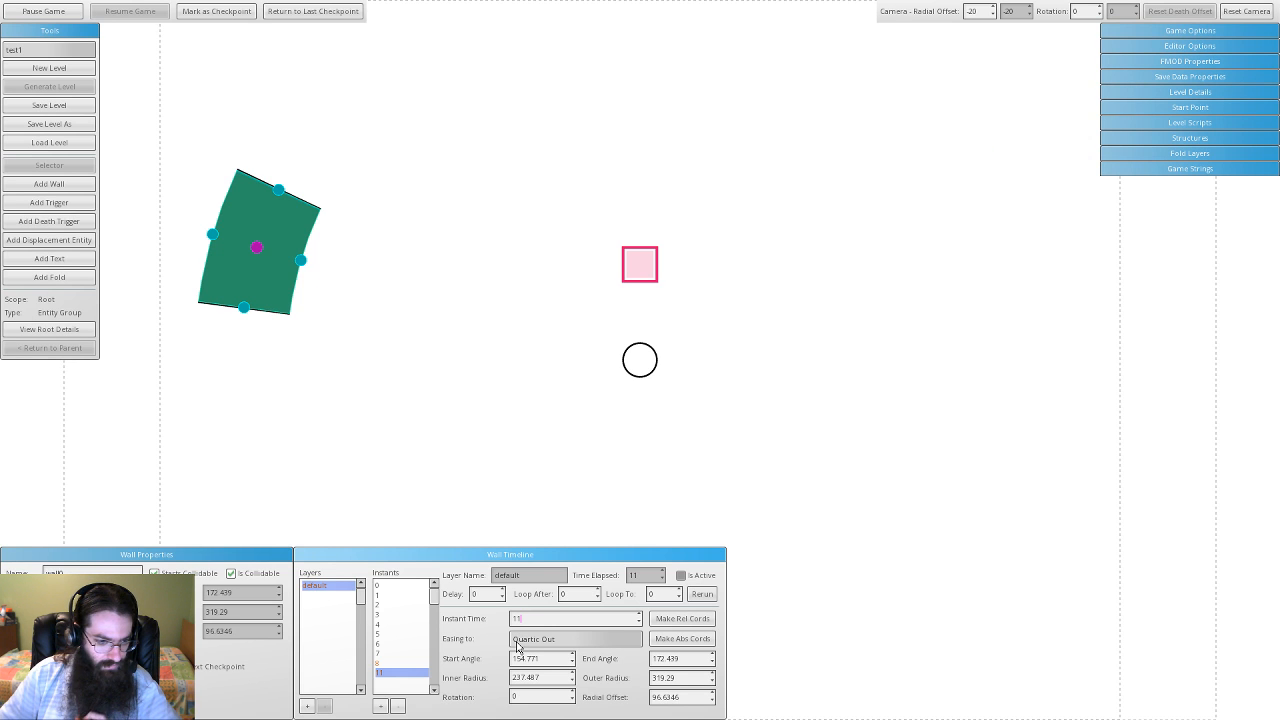
click(405, 614)
click(398, 646)
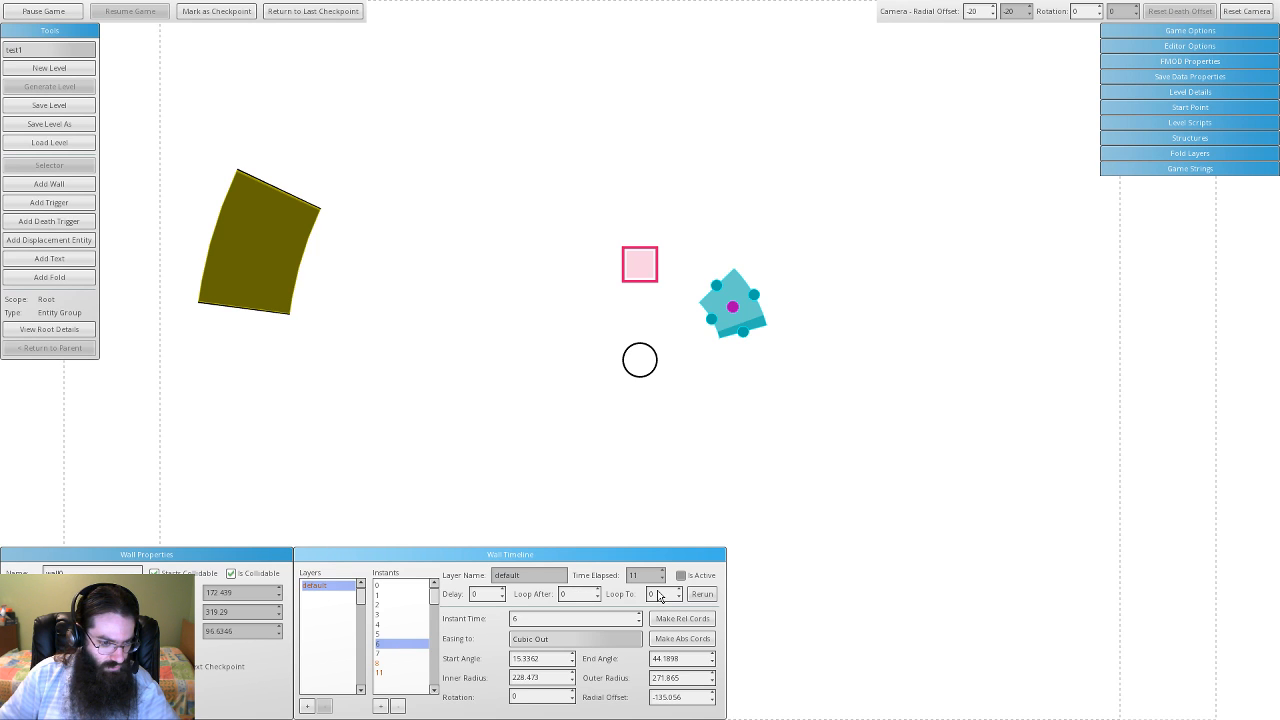
click(381, 675)
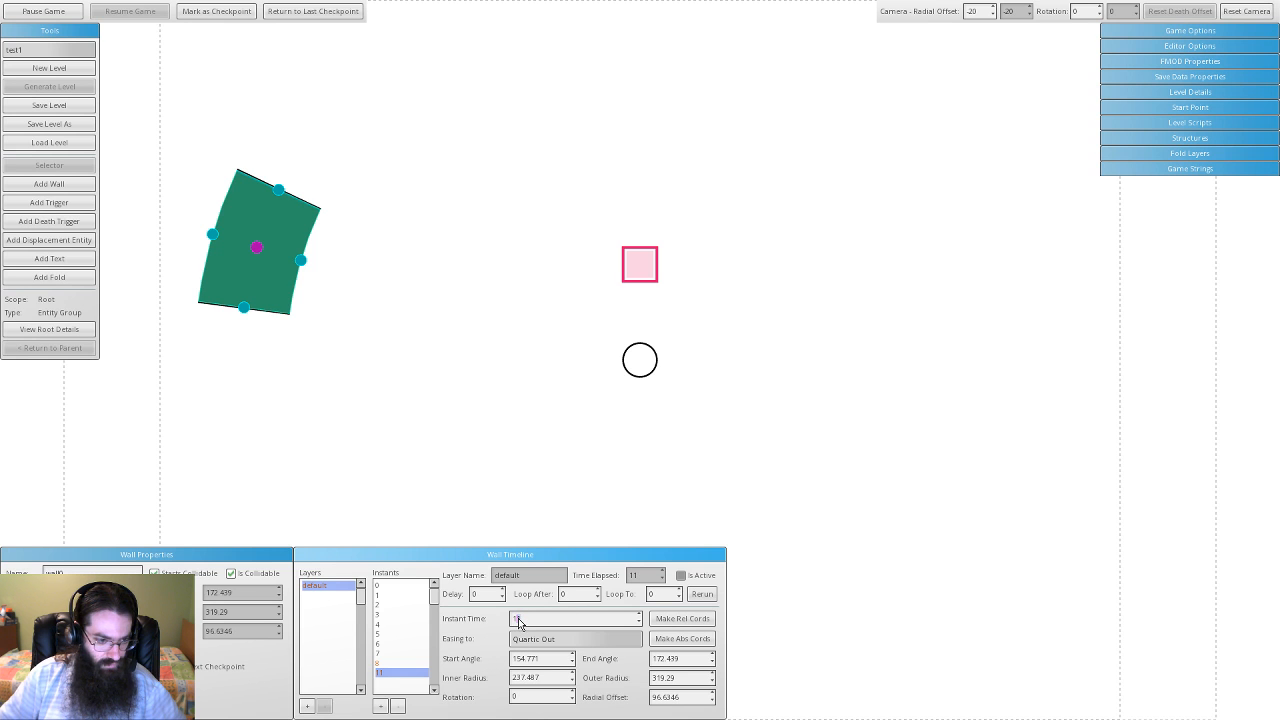
text(10.5)
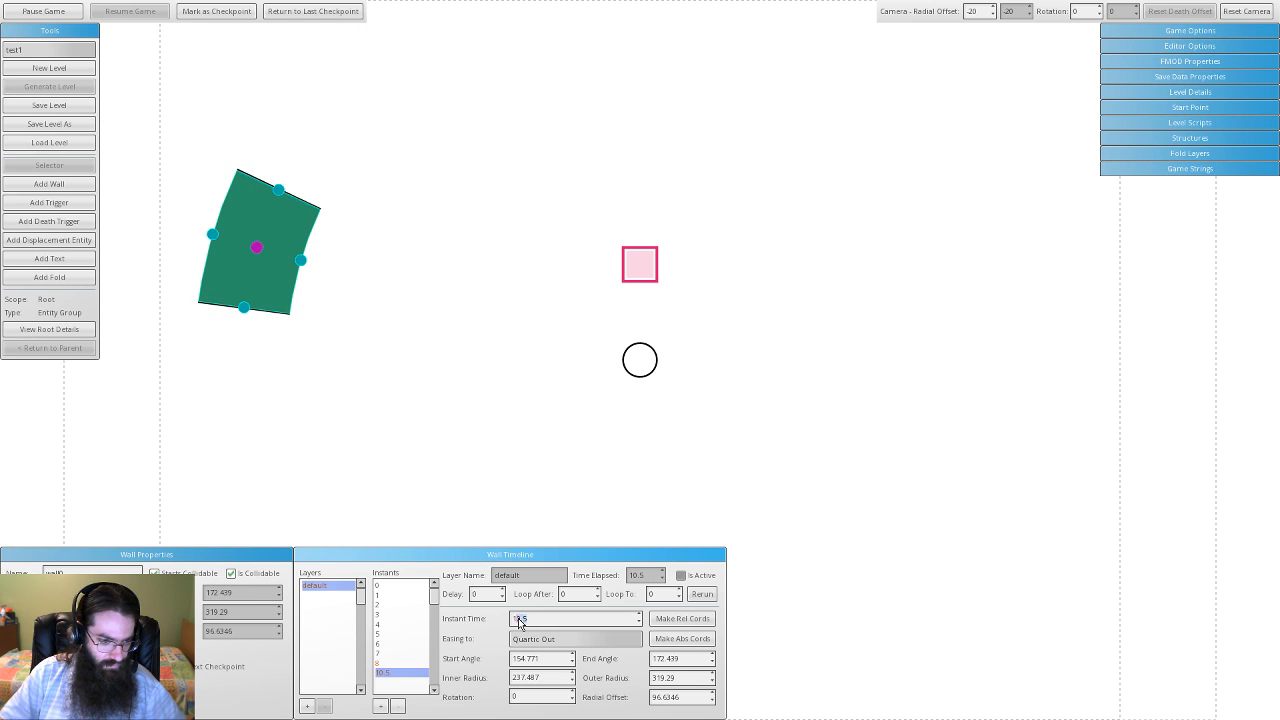
text(11)
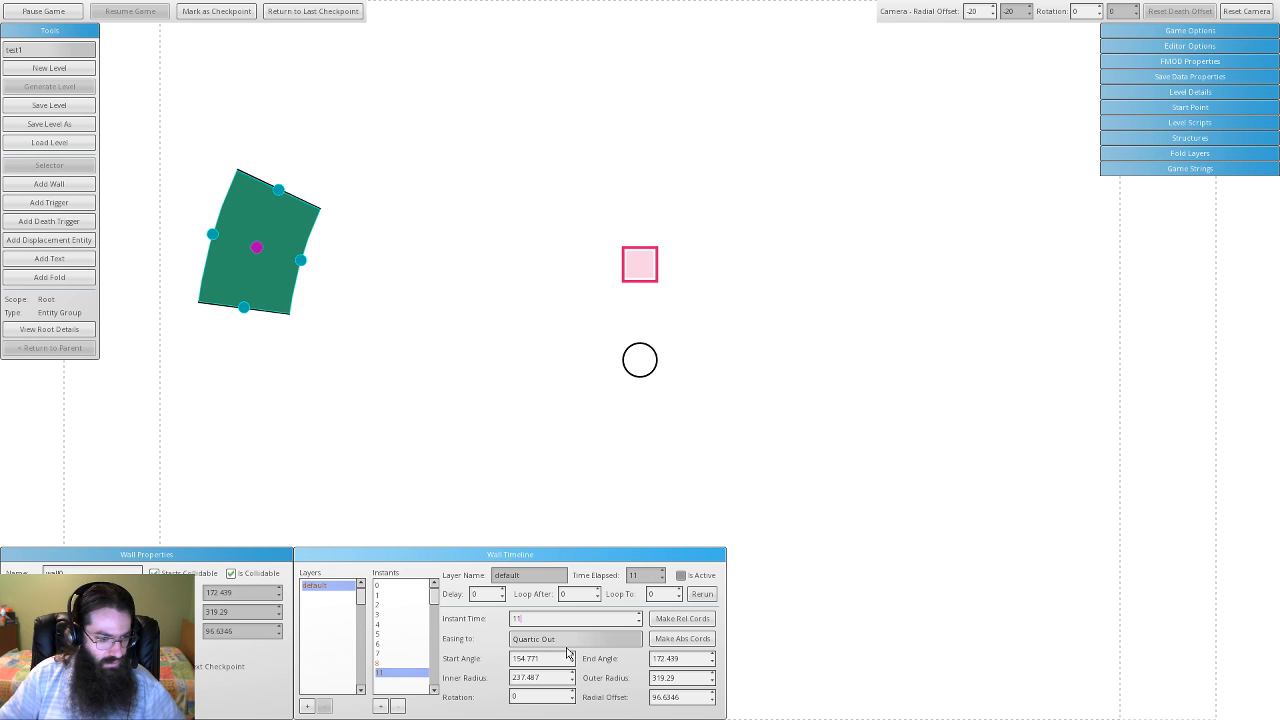
- Step through instants 0–4, return to instant 0, and rerun the wall animation
click(404, 587)
click(404, 596)
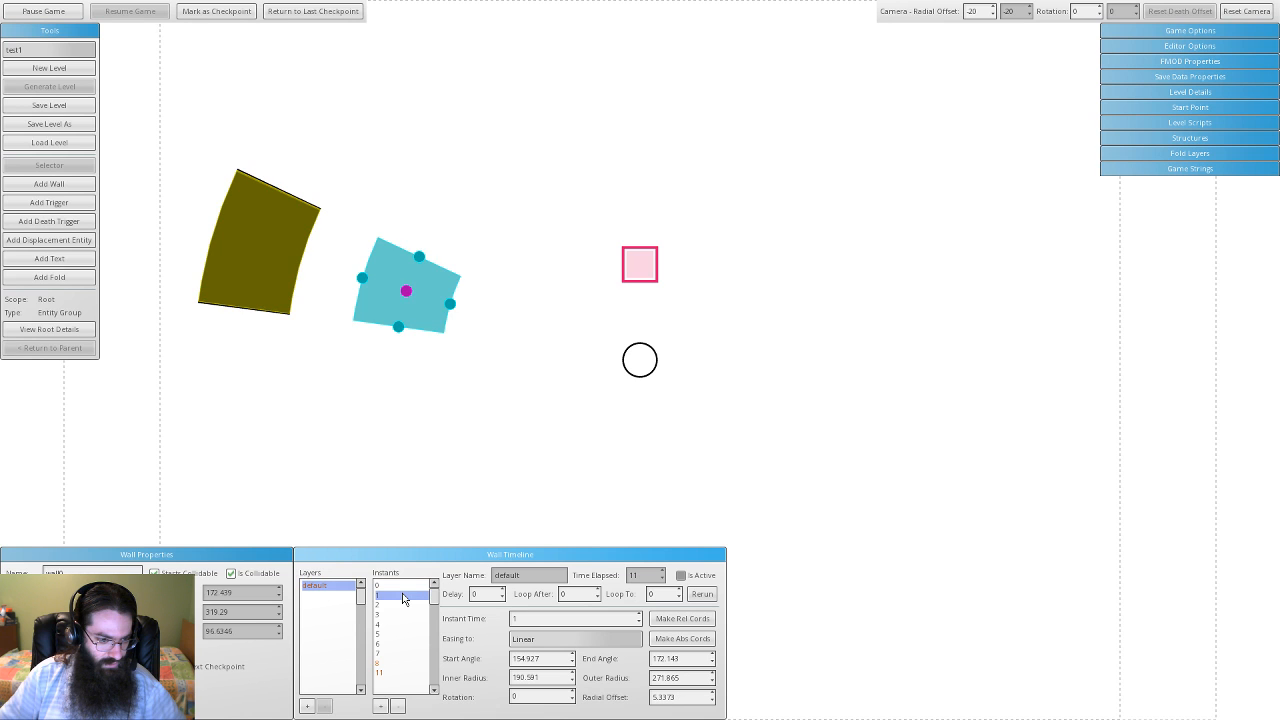
click(398, 605)
click(399, 614)
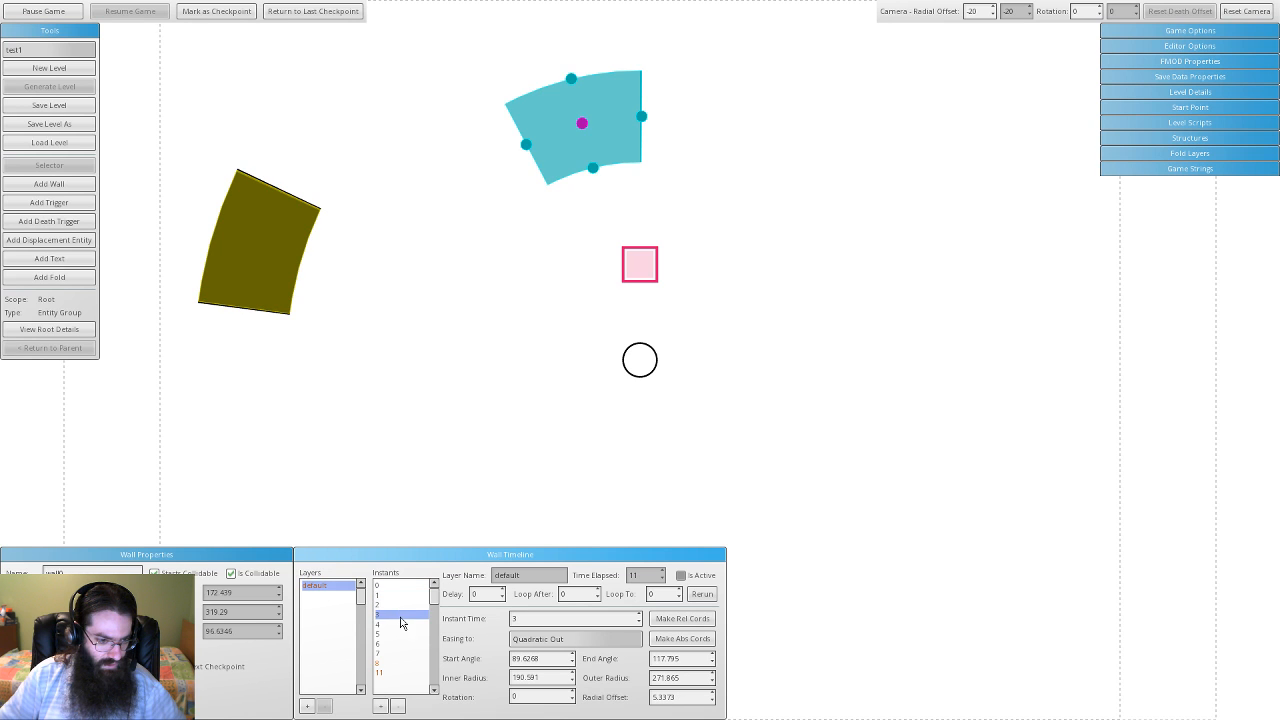
click(401, 625)
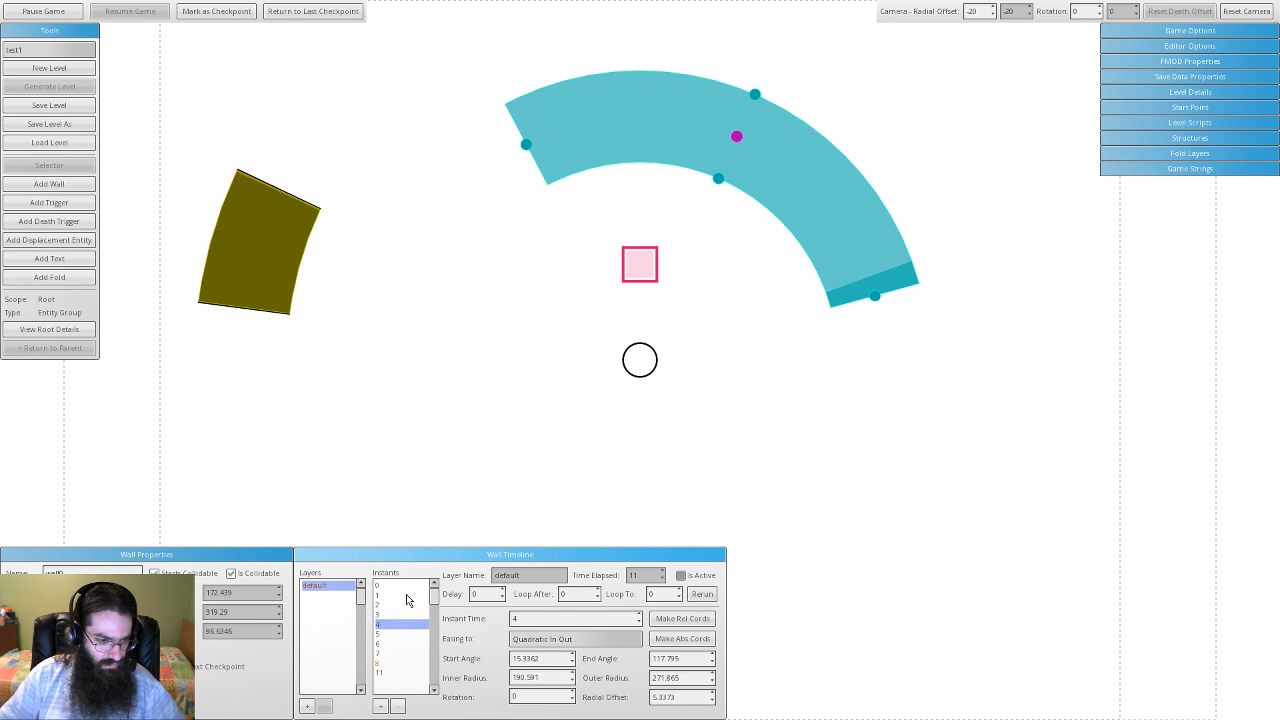
click(406, 585)
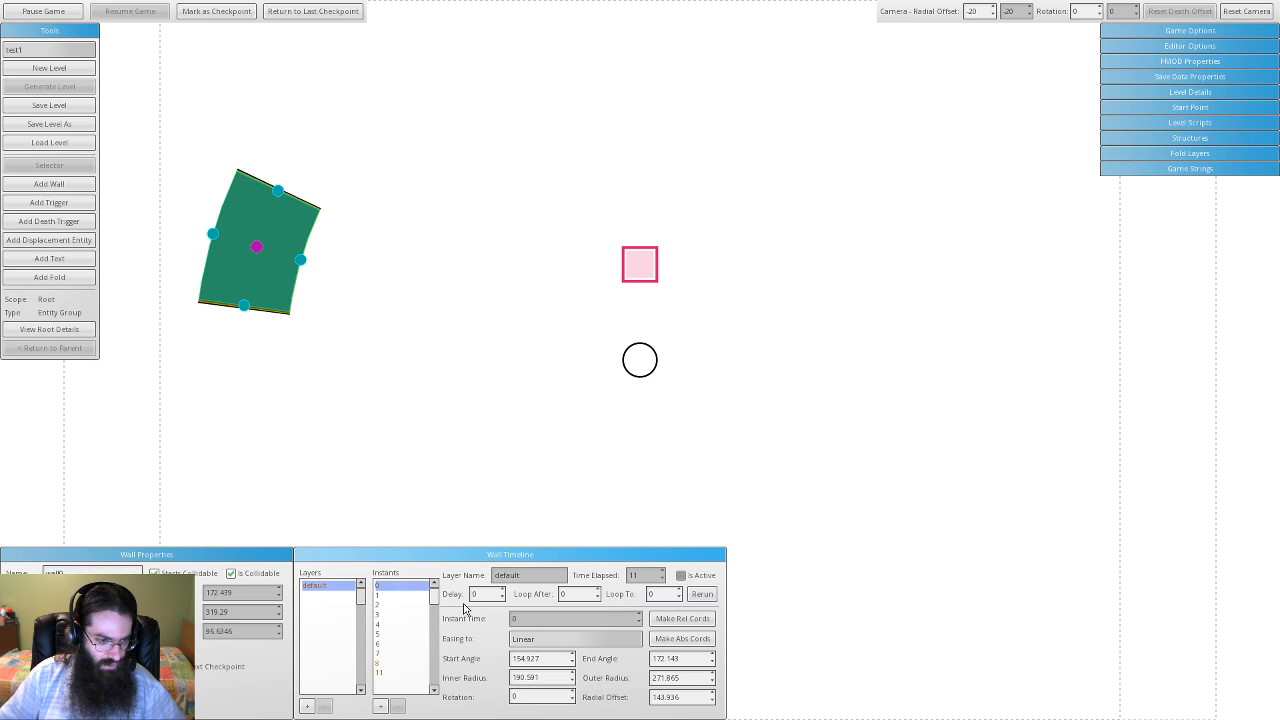
click(702, 595)
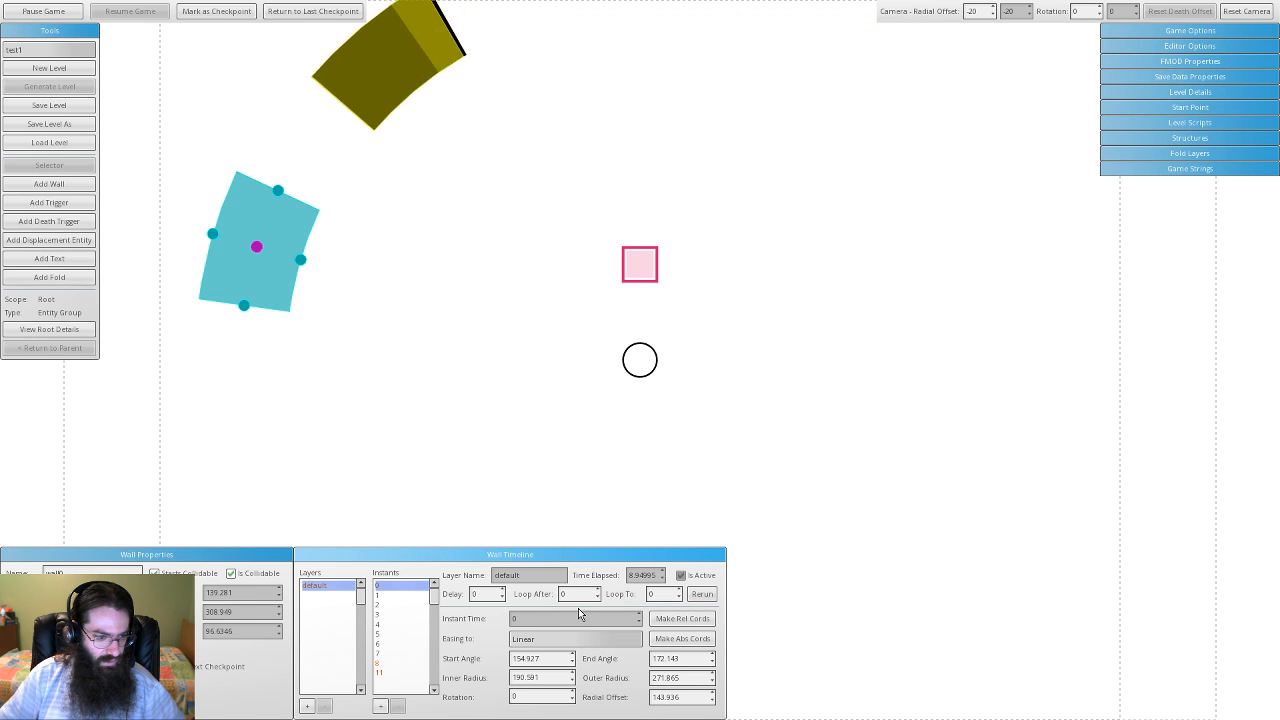
click(384, 596)
click(386, 605)
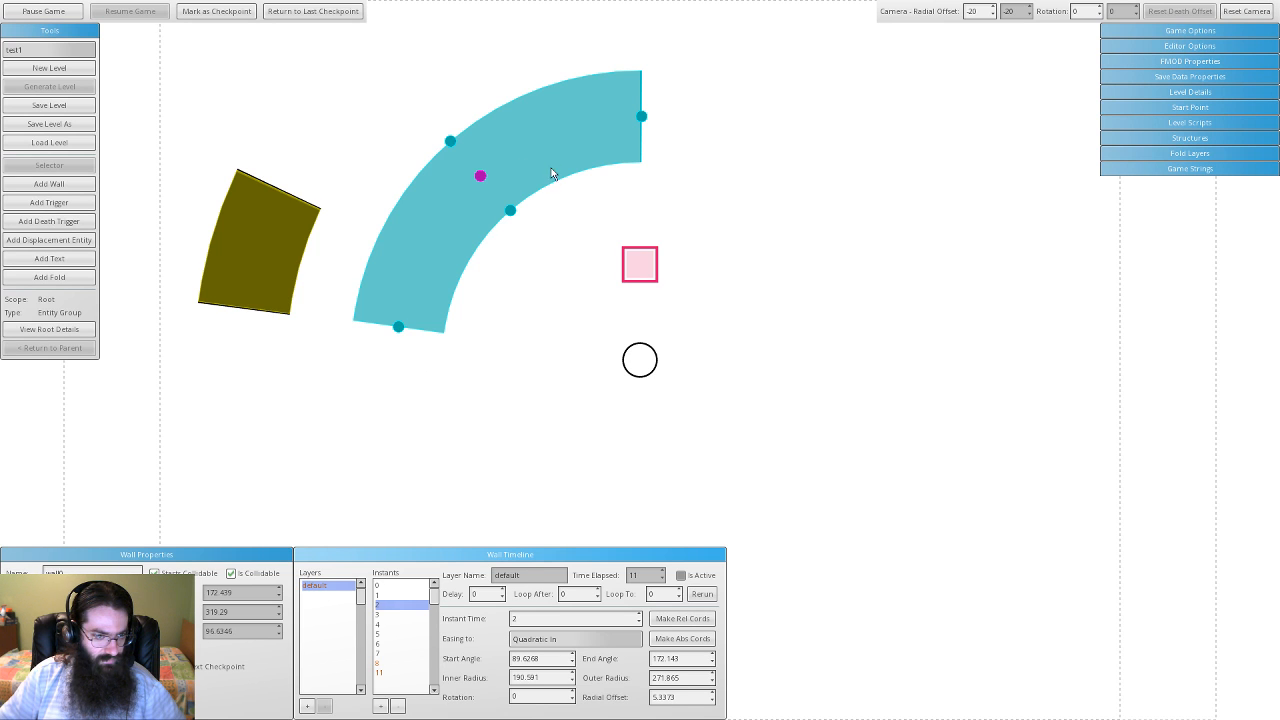
click(705, 596)
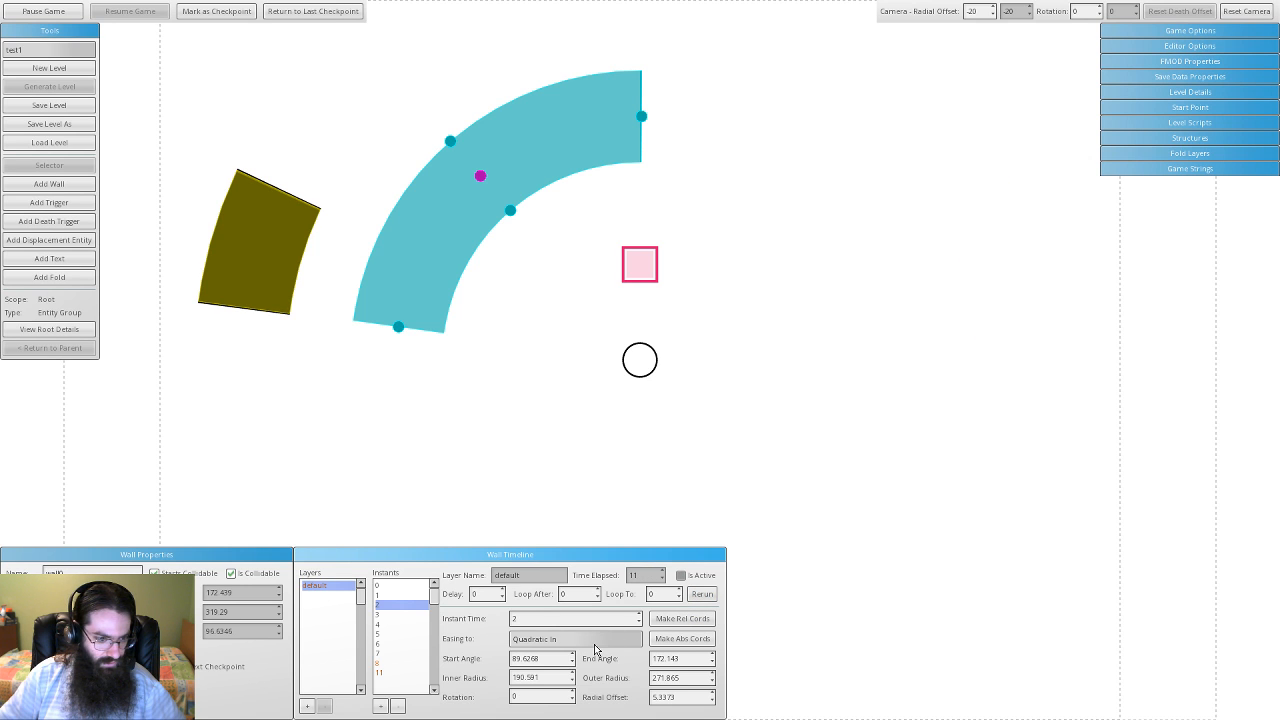
click(403, 595)
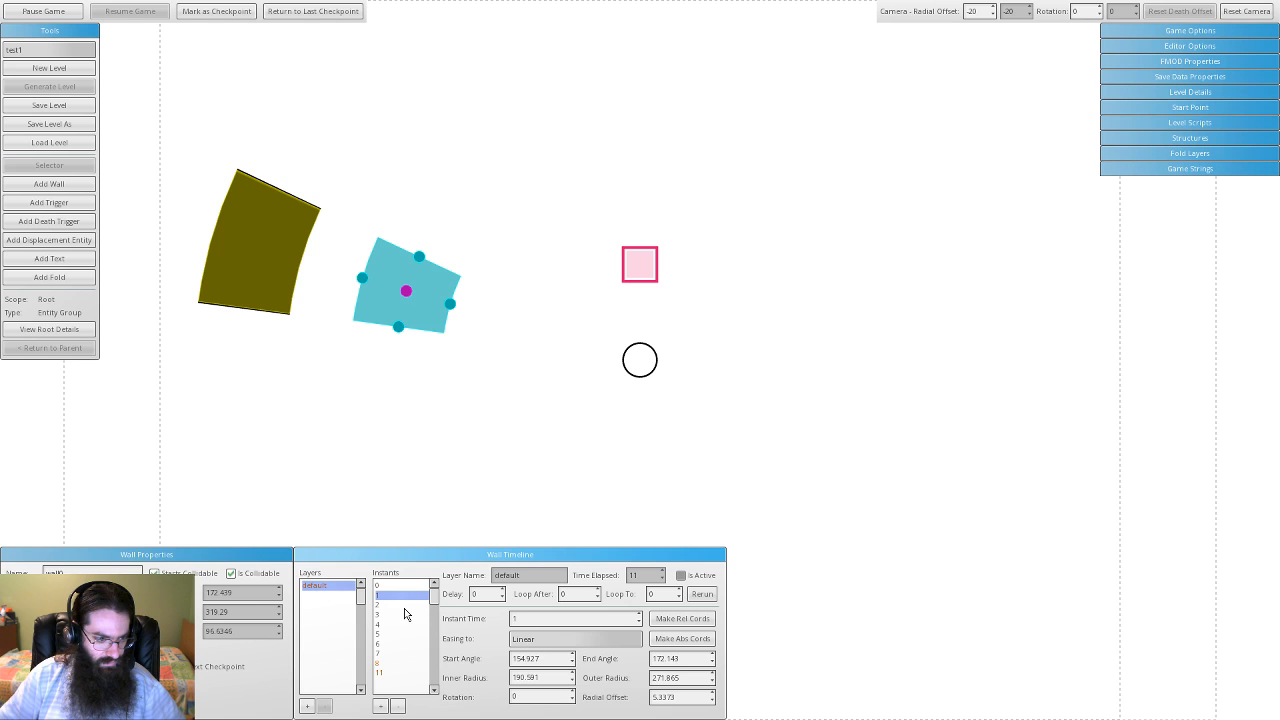
- Set instant 1's easing to Sine In Out, after briefly choosing Sine In
click(564, 641)
drag(636, 662, 629, 704)
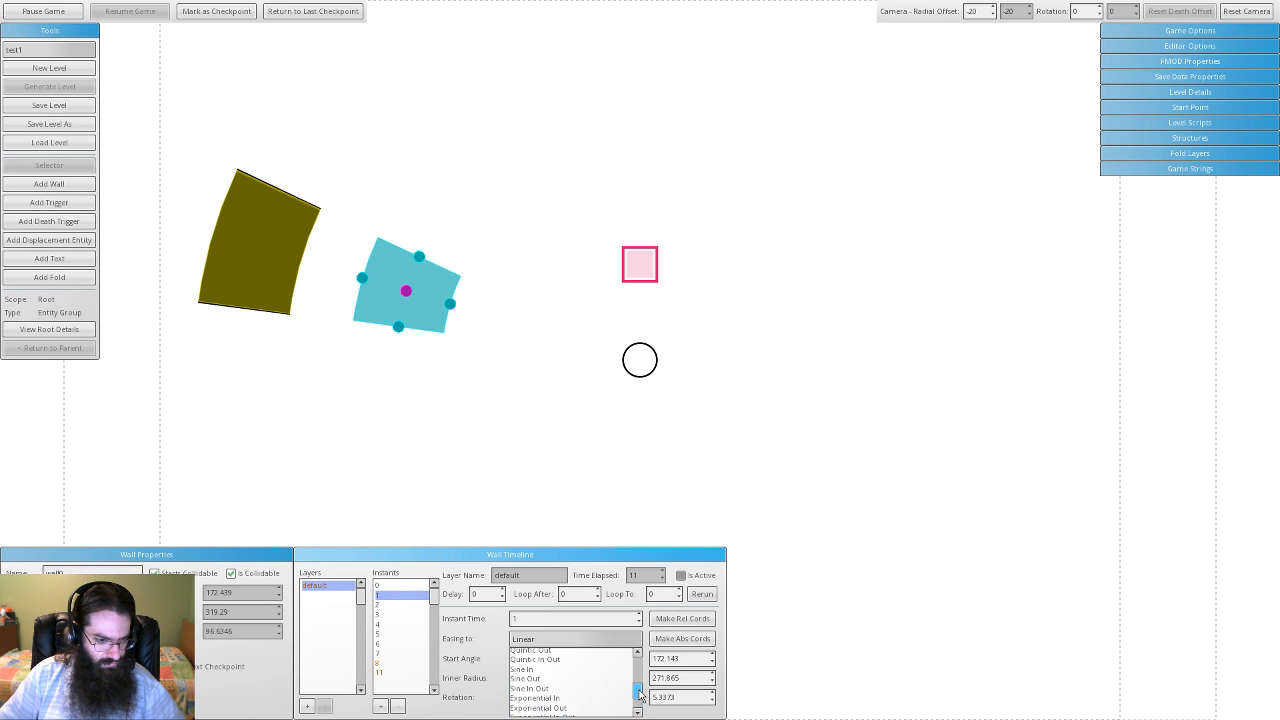
scroll(553, 672, up, 2)
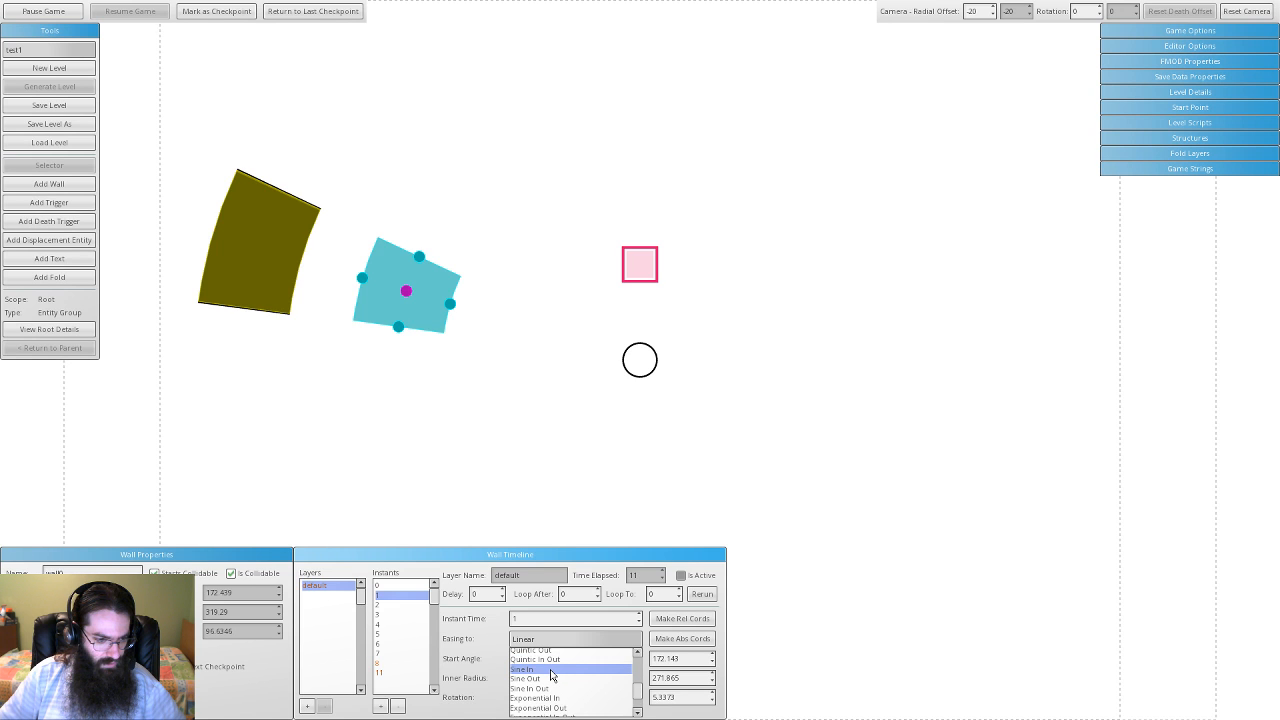
click(551, 669)
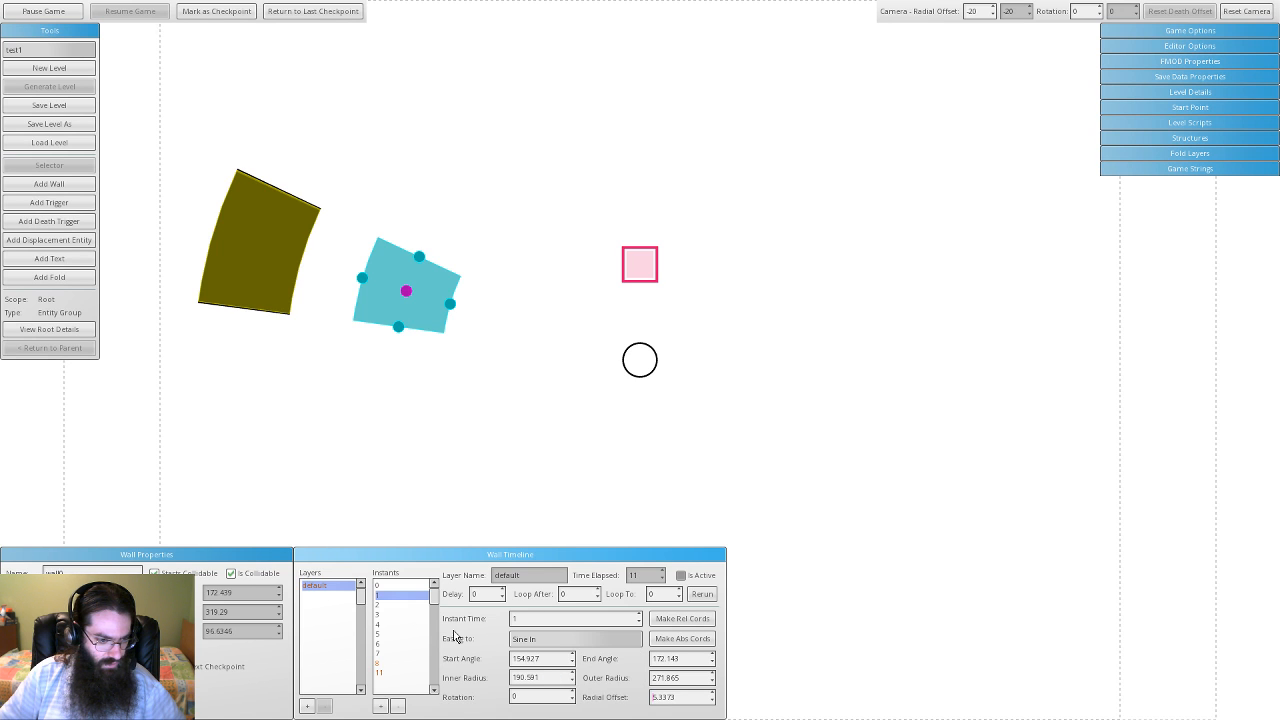
click(562, 639)
click(551, 692)
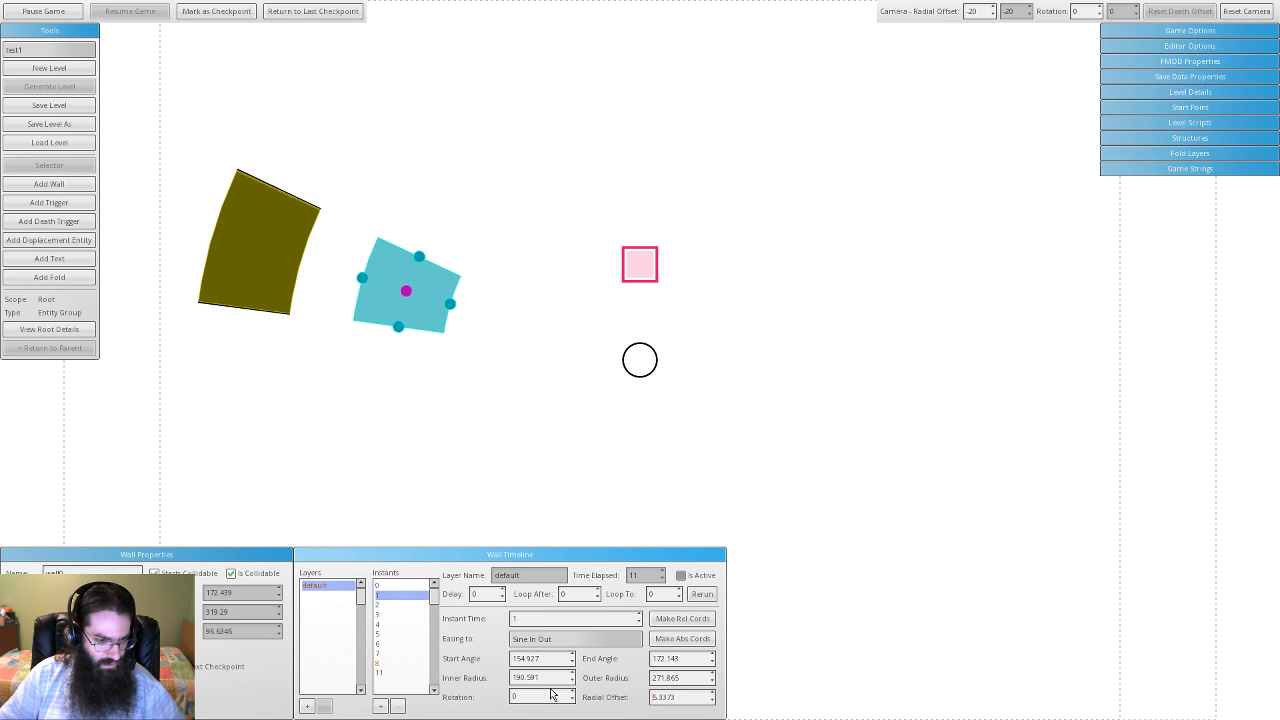
- Select instant 2 and scroll through its easing list, leaving it at Quadratic In
click(385, 604)
click(565, 639)
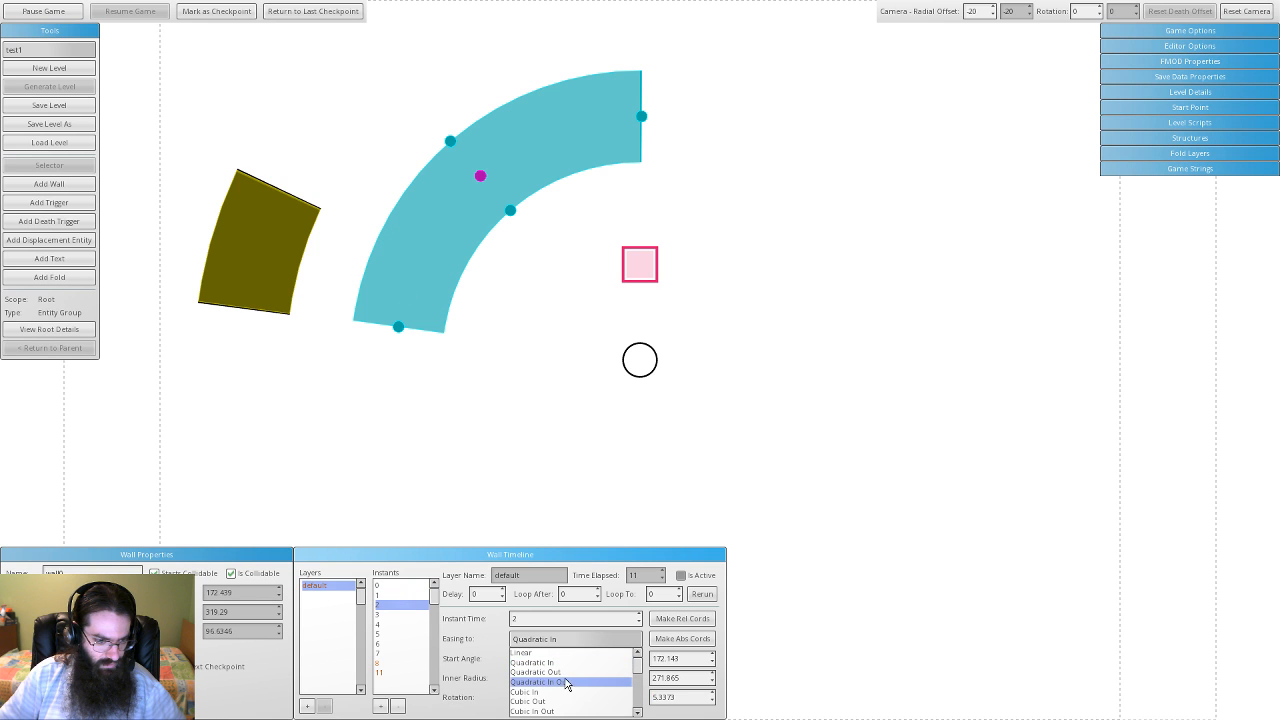
scroll(600, 684, down, 2)
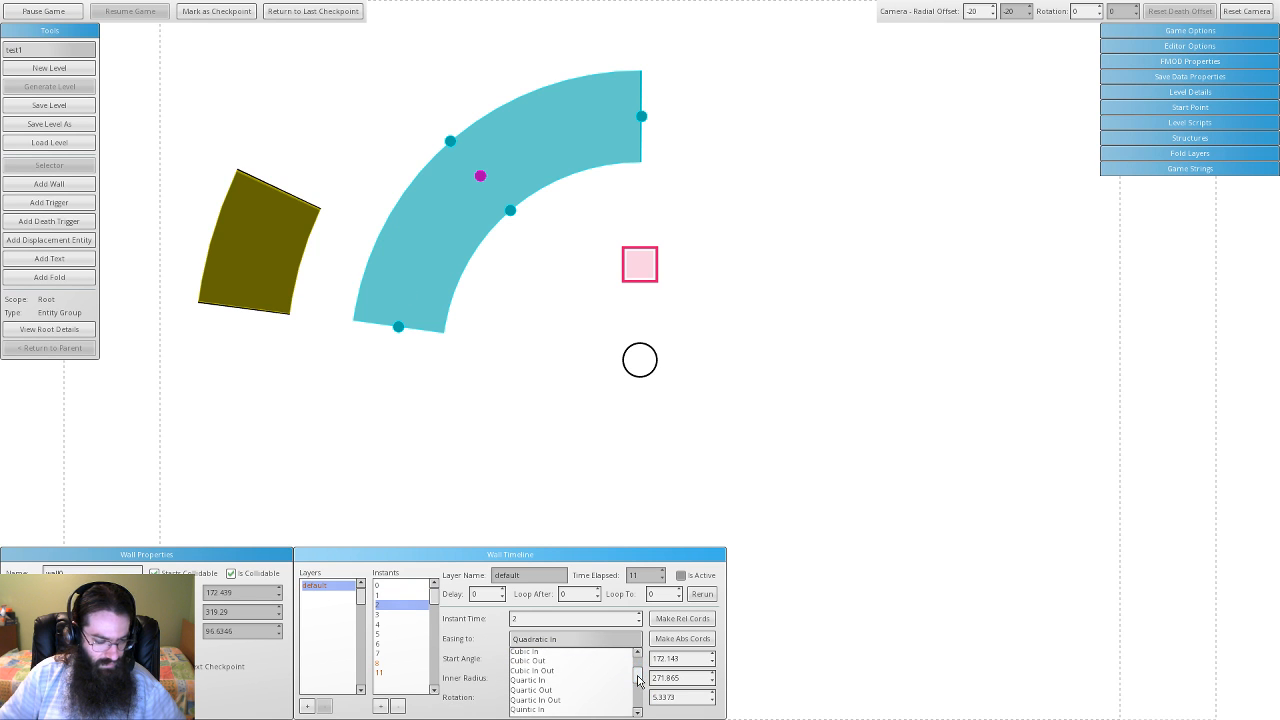
scroll(640, 680, down, 1)
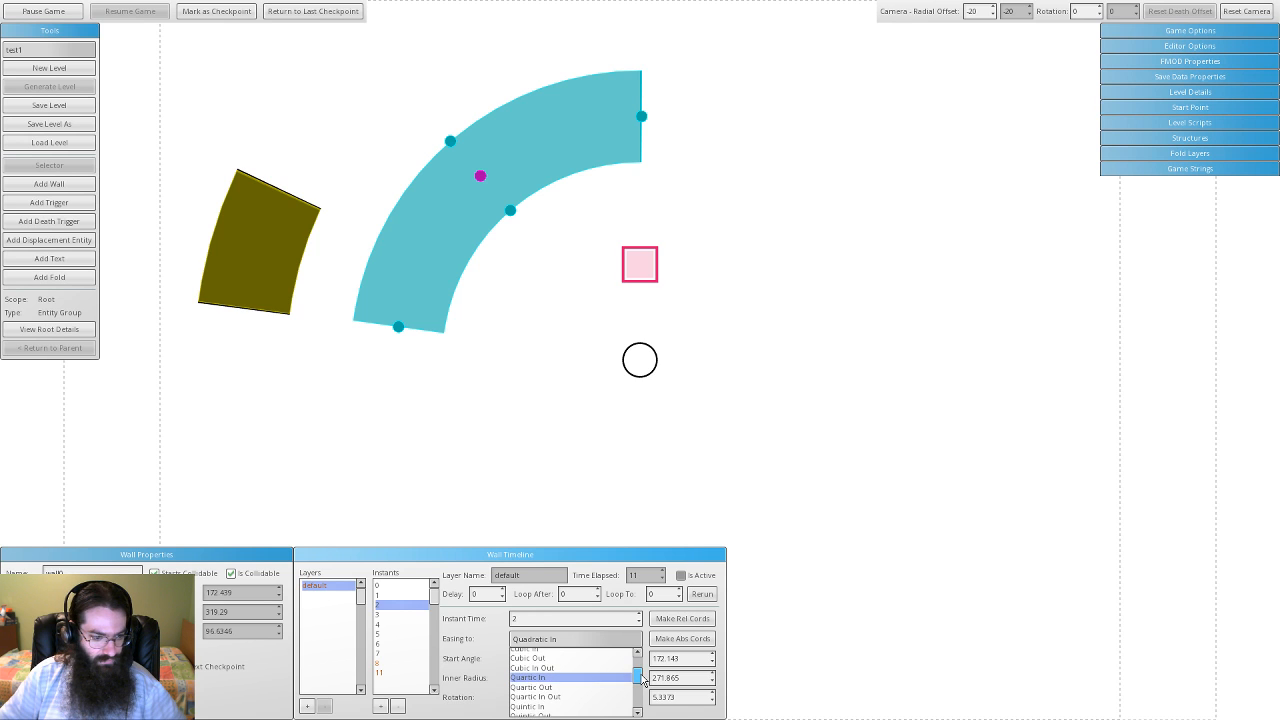
scroll(642, 680, down, 1)
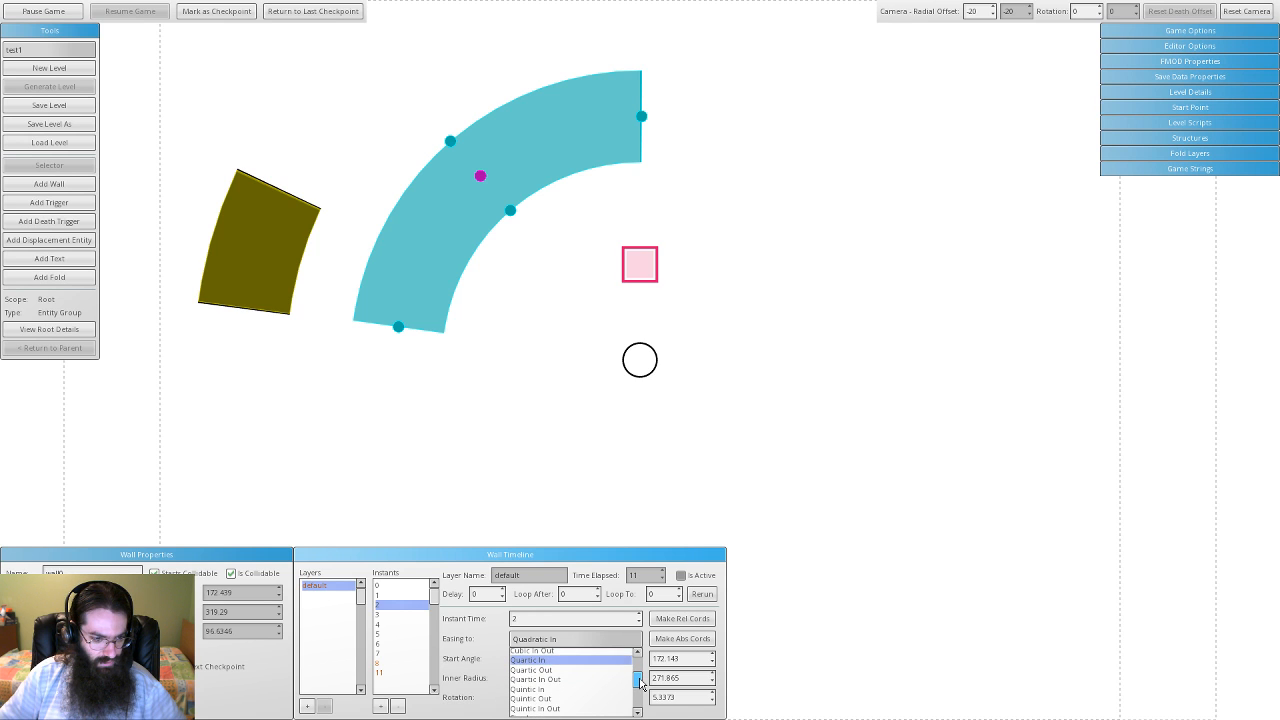
drag(640, 684, 635, 701)
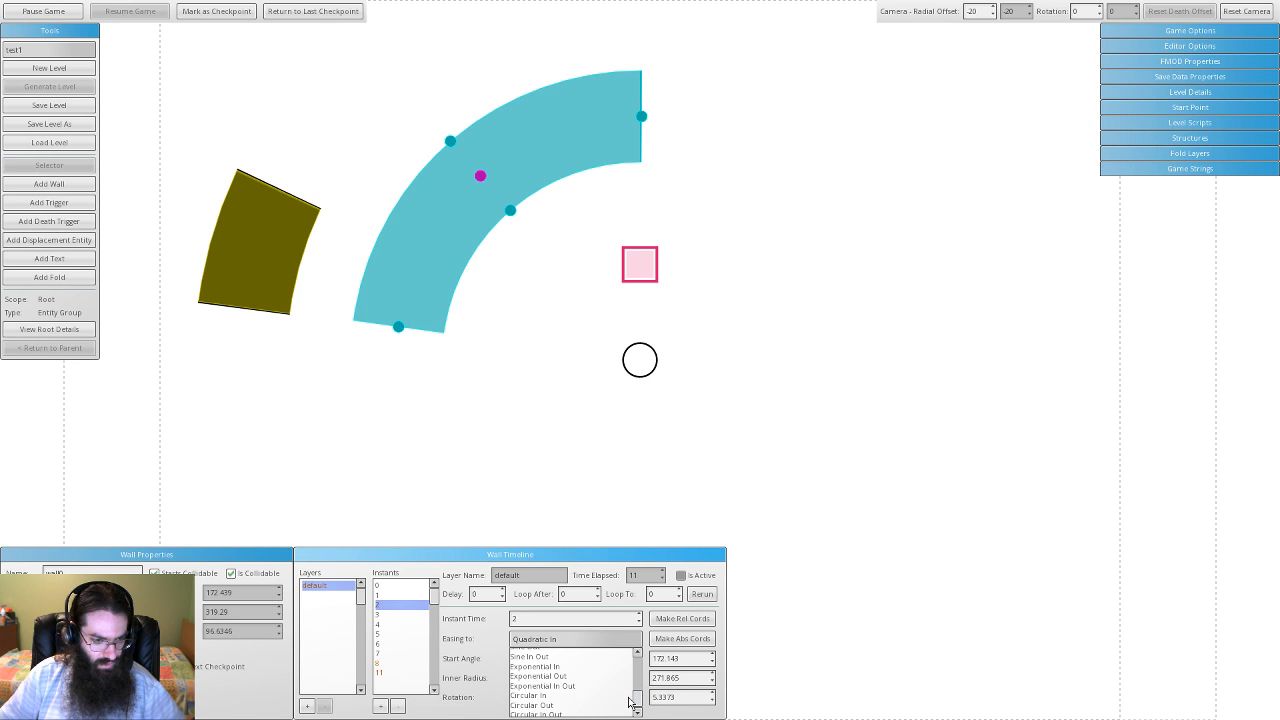
- Finish instant 2's easing and give instant 3 a Sine In Out easing
click(590, 666)
click(401, 616)
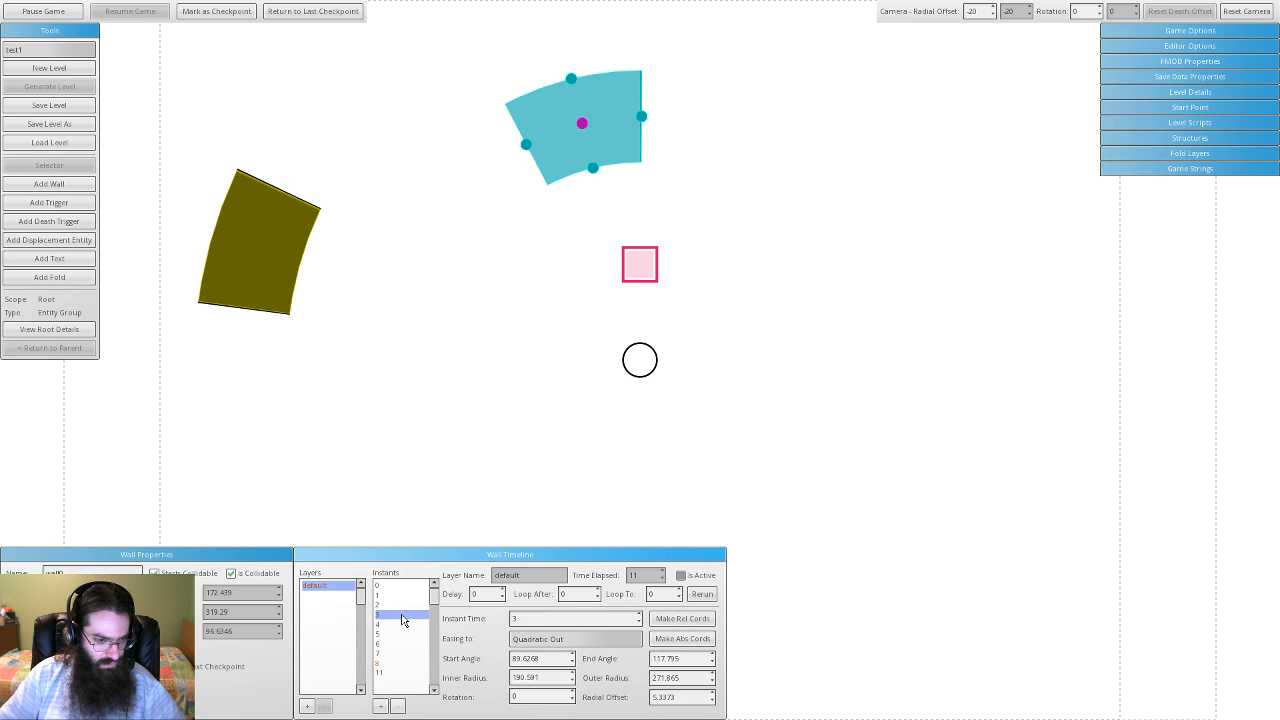
click(579, 646)
scroll(634, 684, down, 2)
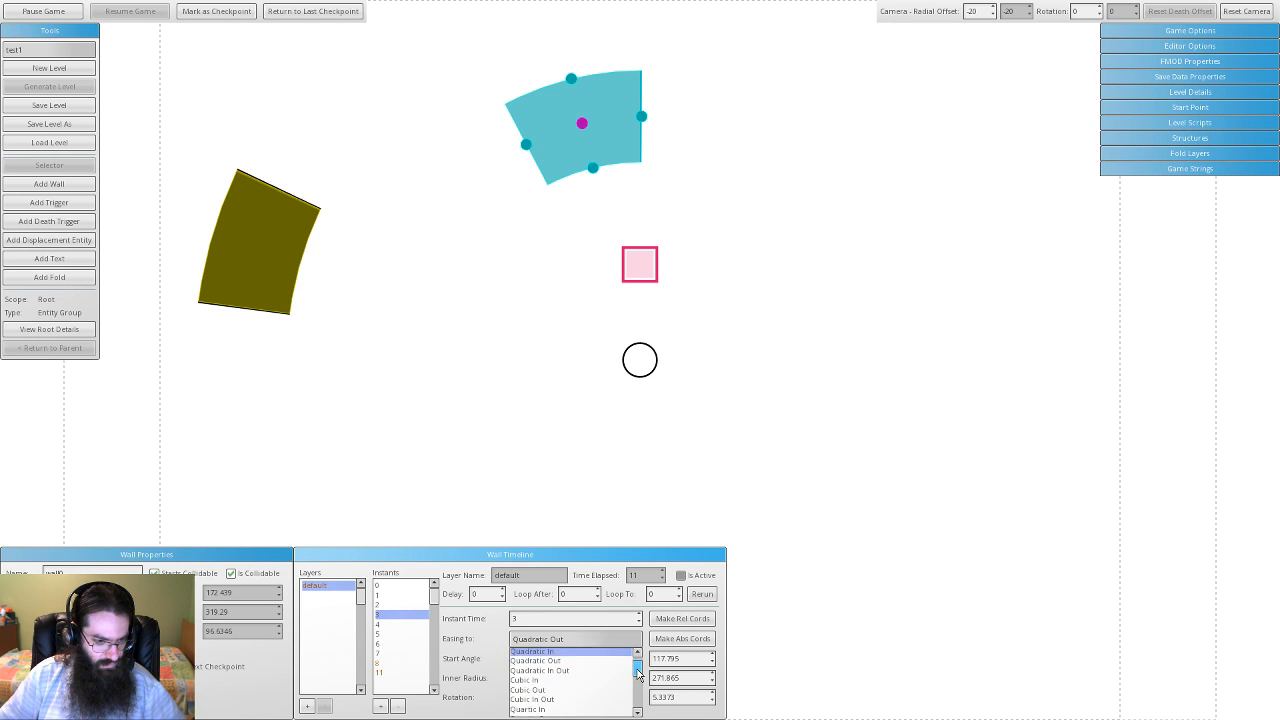
scroll(634, 684, down, 3)
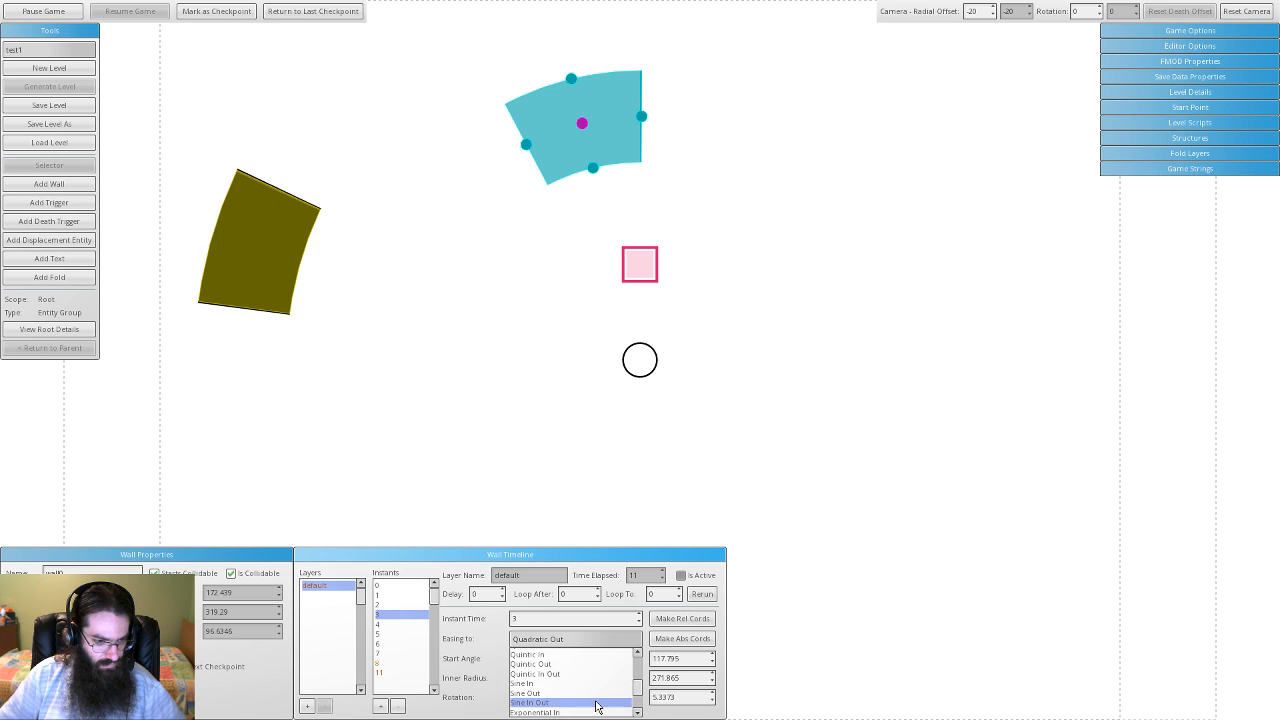
click(590, 704)
- Set instants 4, 5 and 6 to Exponential In Out easing
click(405, 624)
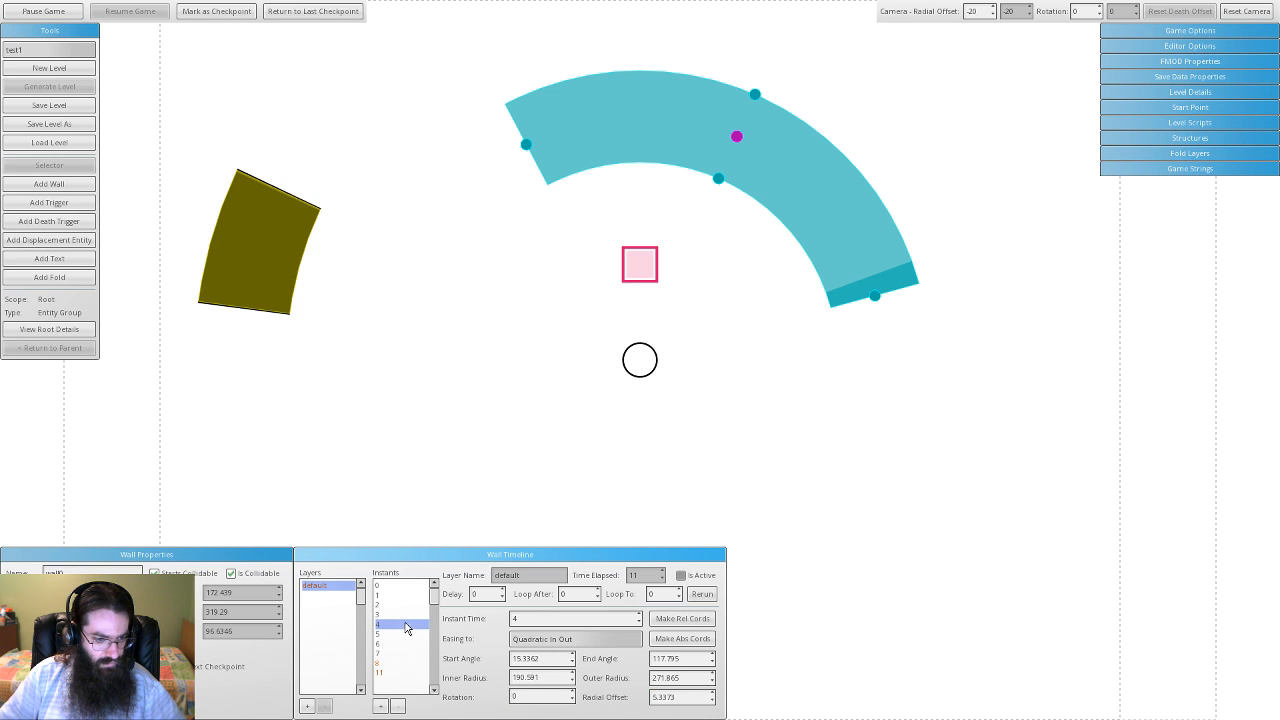
click(598, 640)
scroll(634, 690, down, 5)
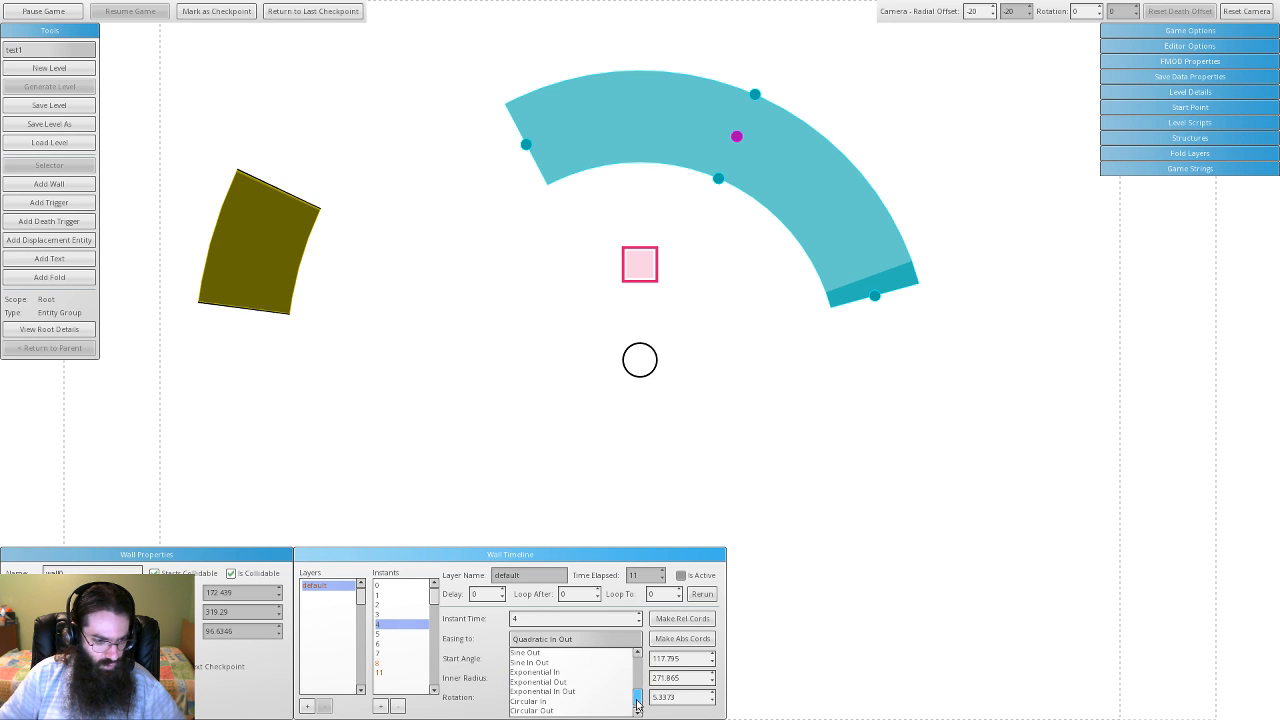
click(580, 684)
click(405, 633)
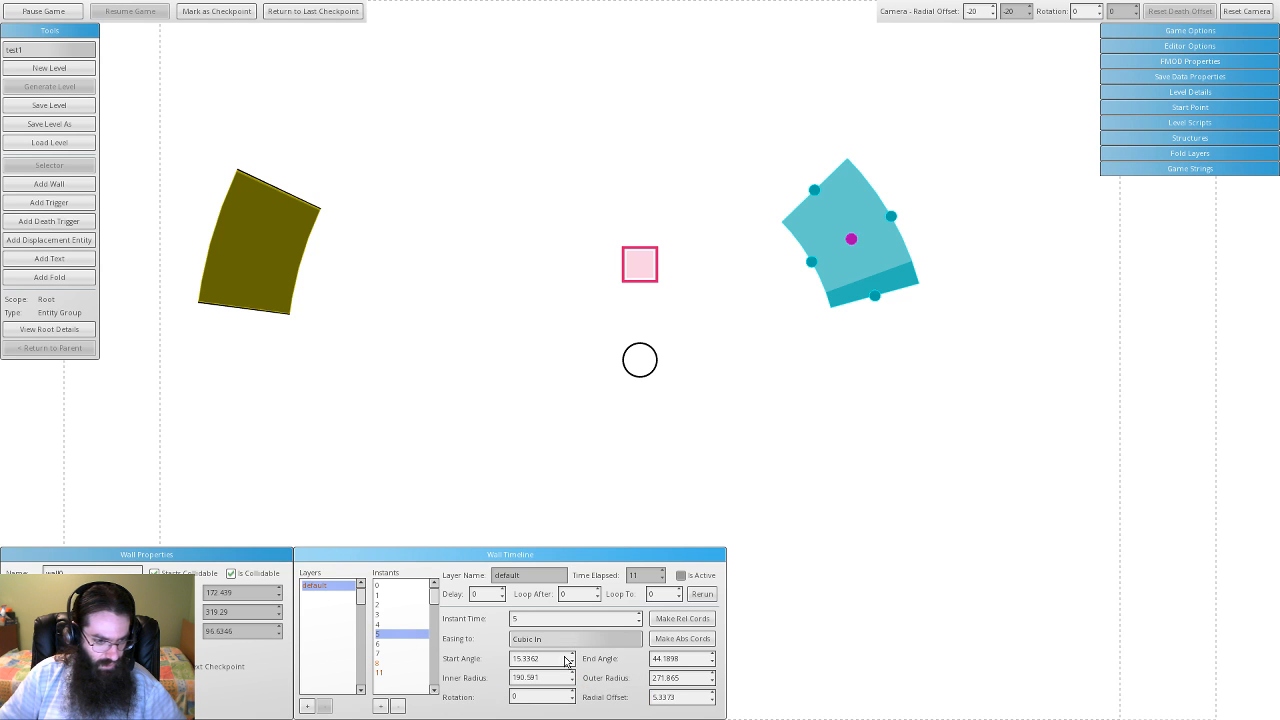
click(575, 639)
scroll(581, 688, down, 5)
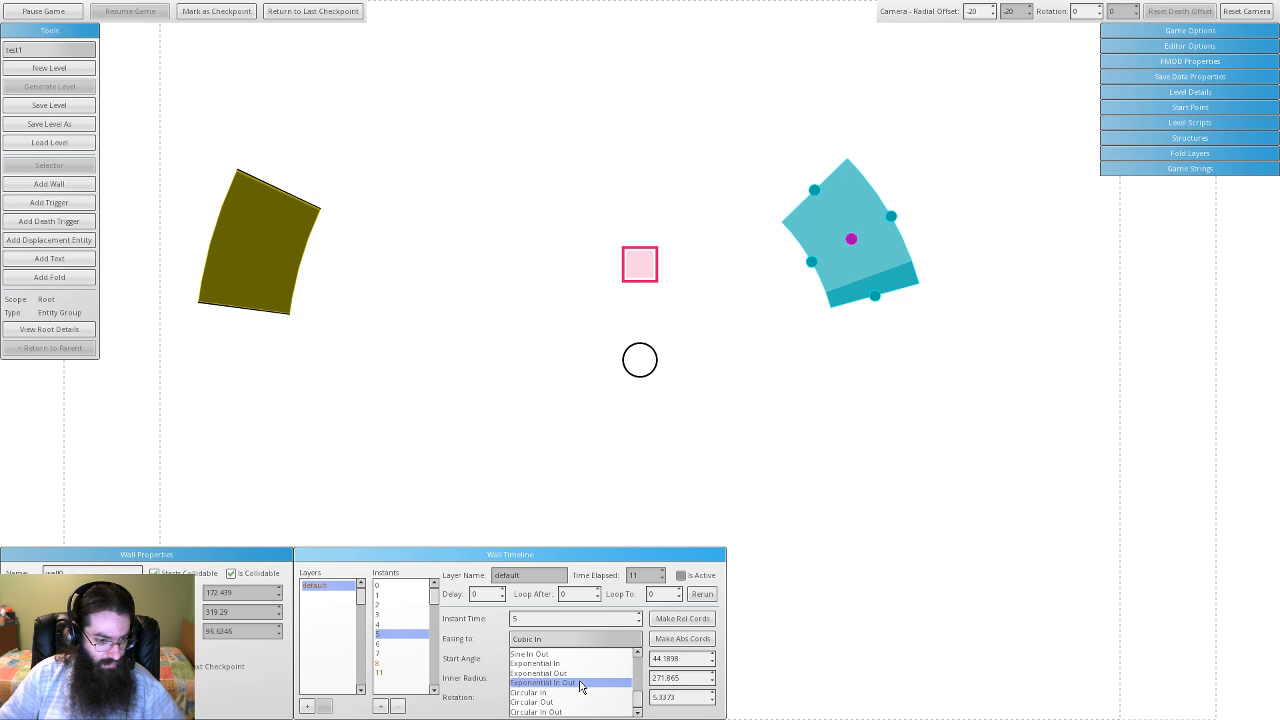
click(580, 684)
click(420, 644)
click(570, 639)
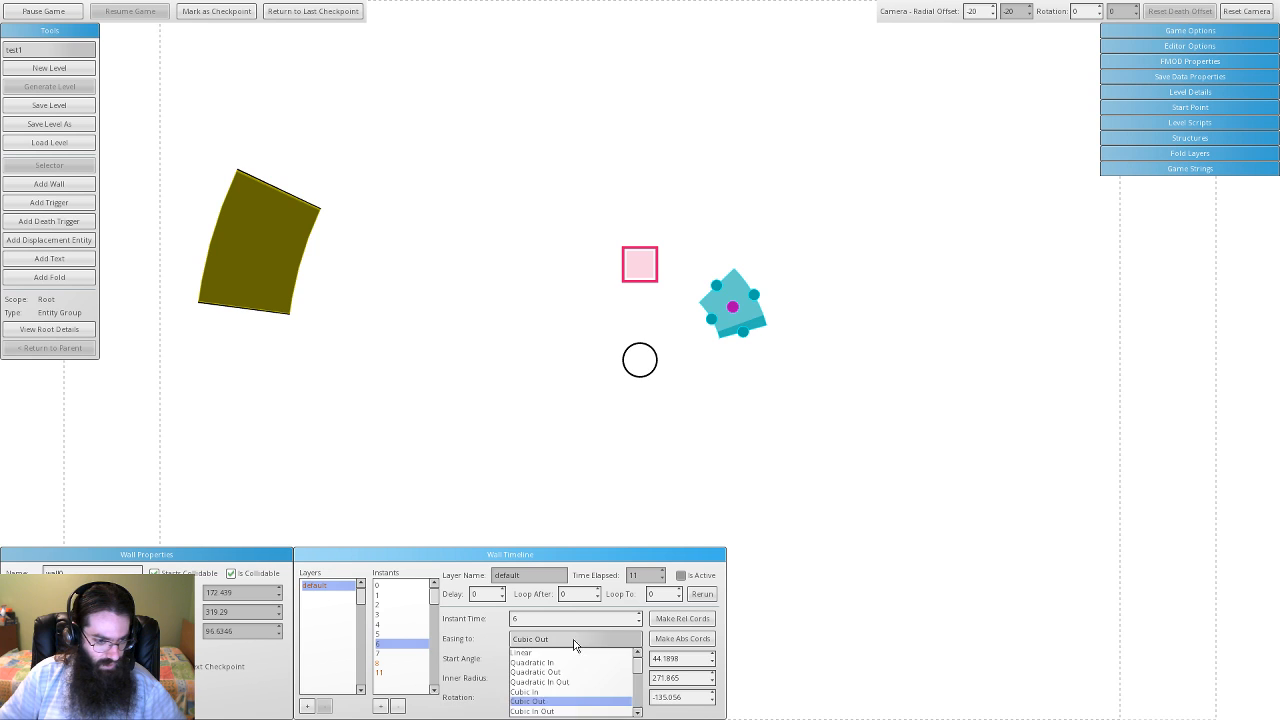
scroll(635, 672, down, 1)
click(580, 689)
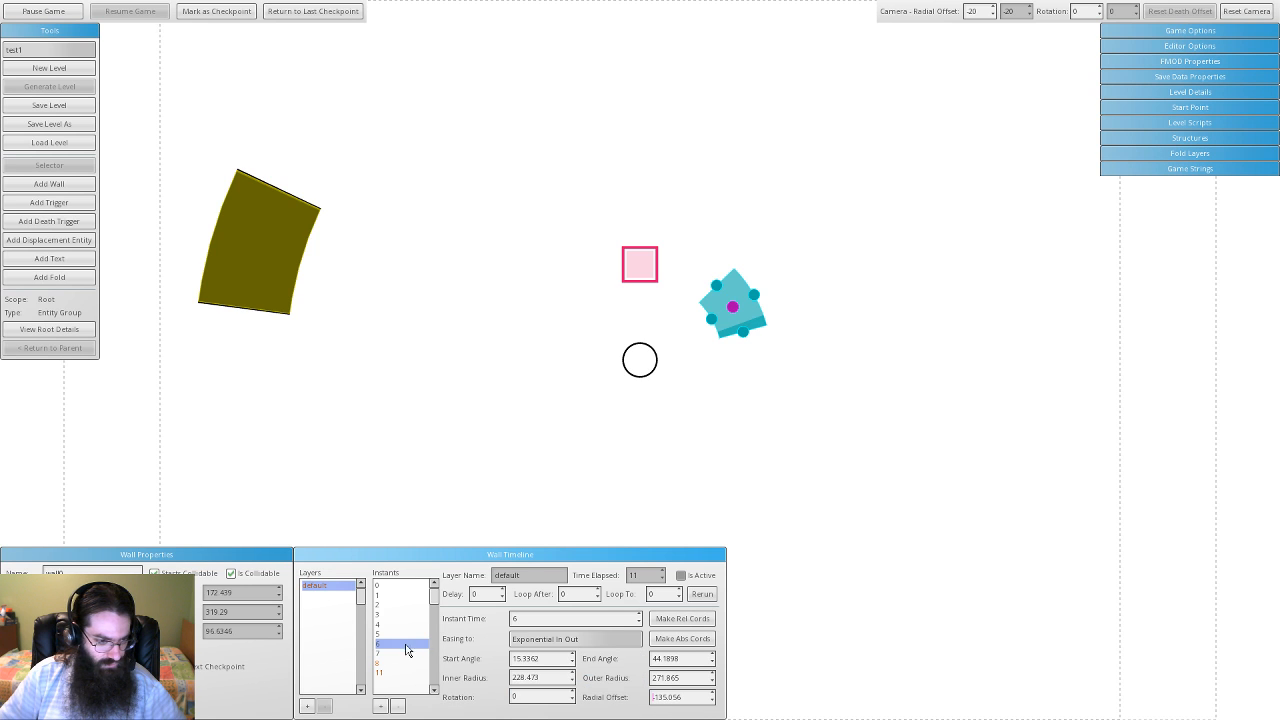
- Set instants 7, 8 and 11 to Exponential In Out easing
click(410, 654)
click(596, 645)
scroll(632, 695, down, 2)
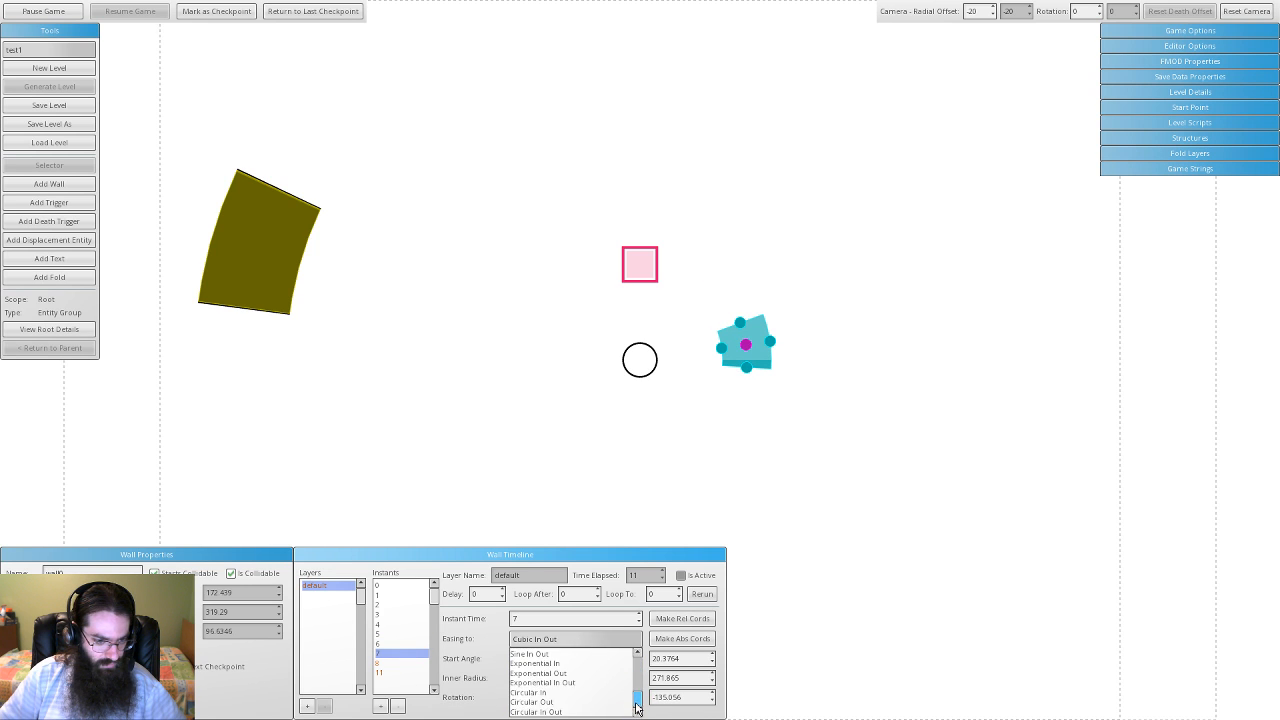
click(597, 683)
click(413, 663)
click(582, 645)
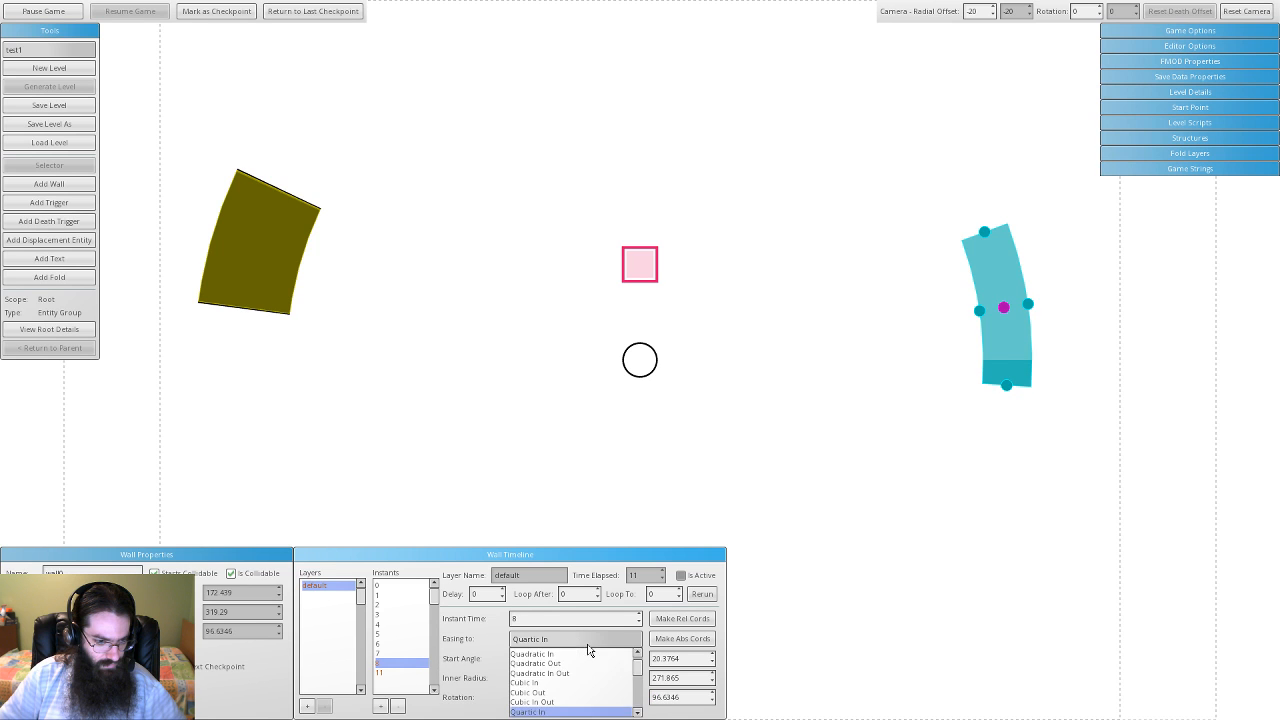
scroll(636, 690, down, 4)
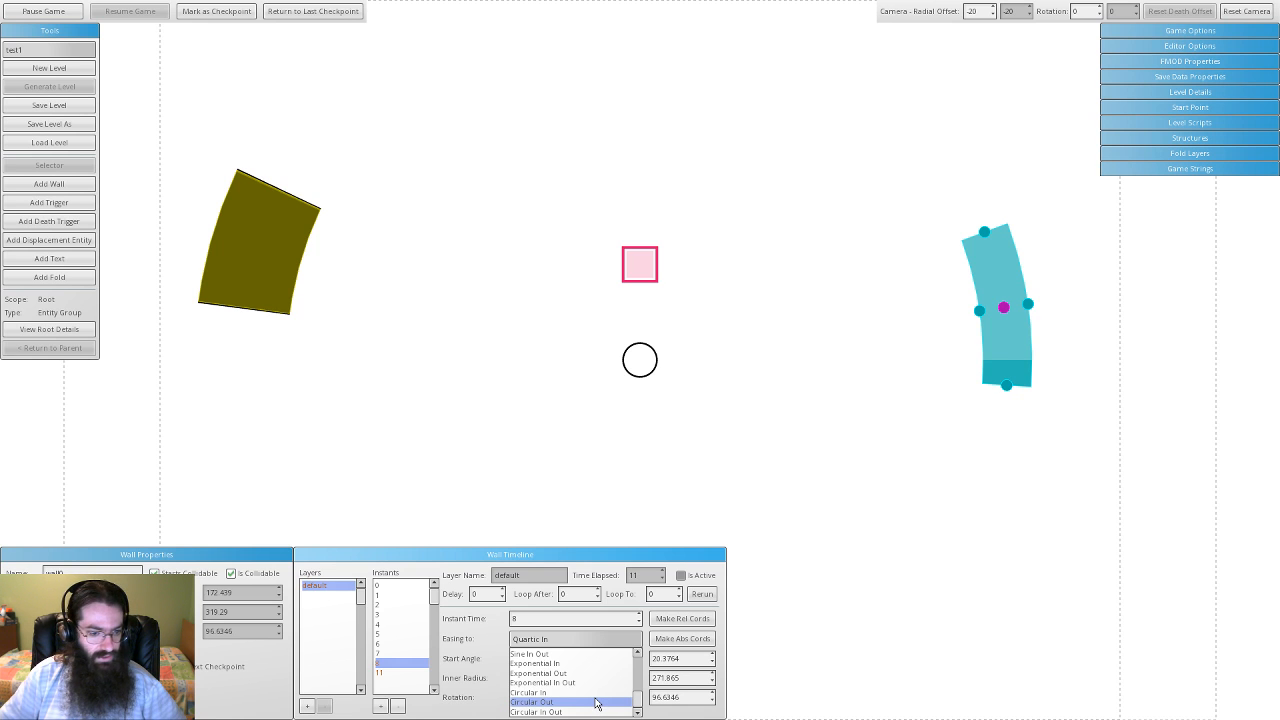
key(Up)
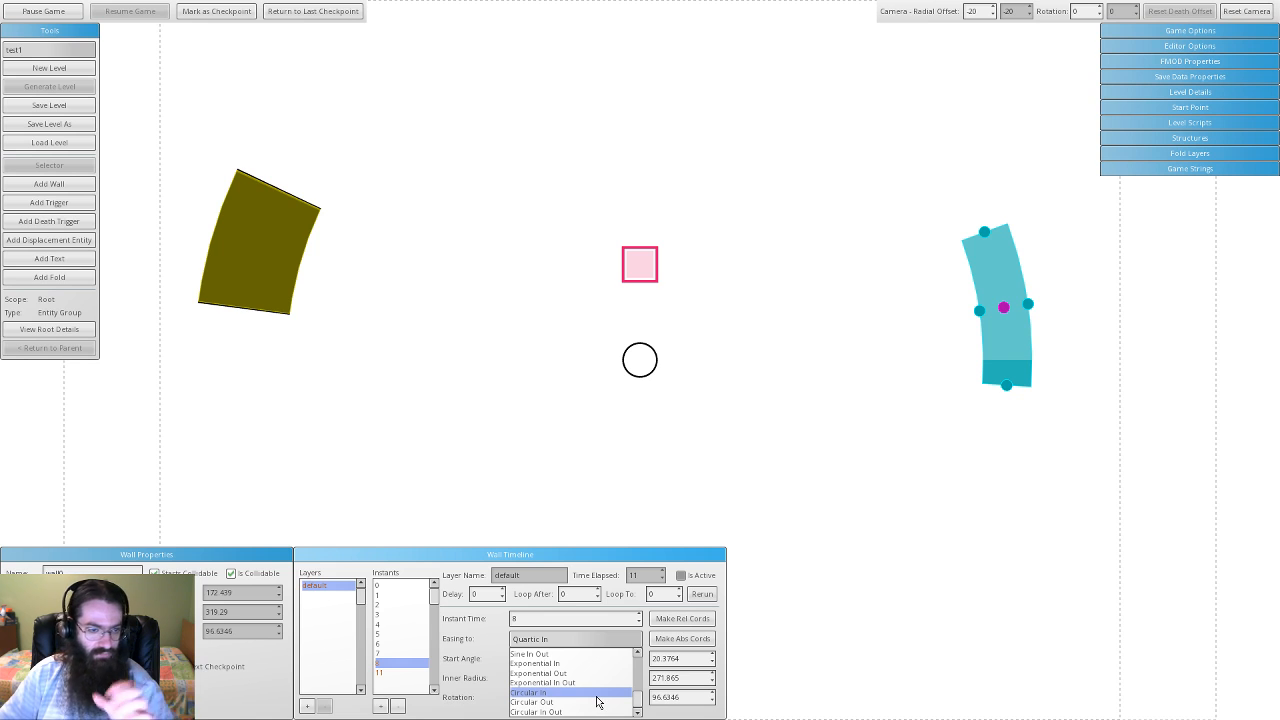
click(602, 685)
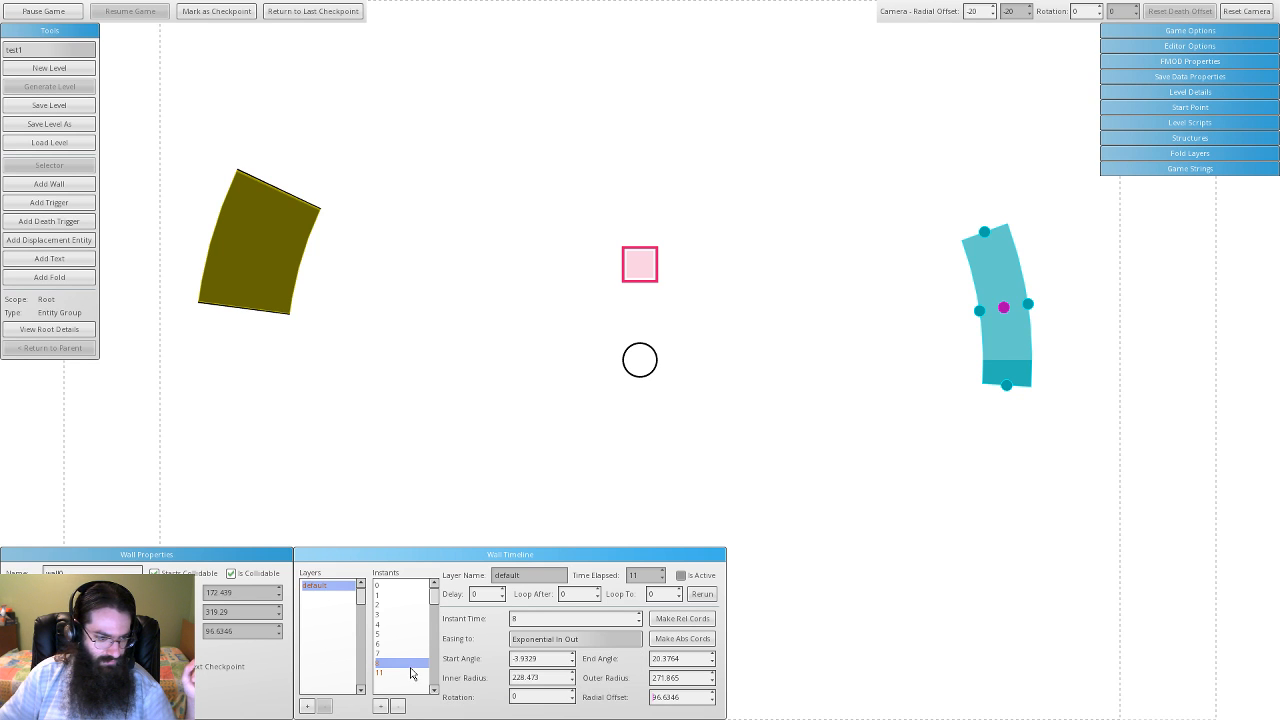
click(410, 672)
click(610, 646)
scroll(600, 680, down, 5)
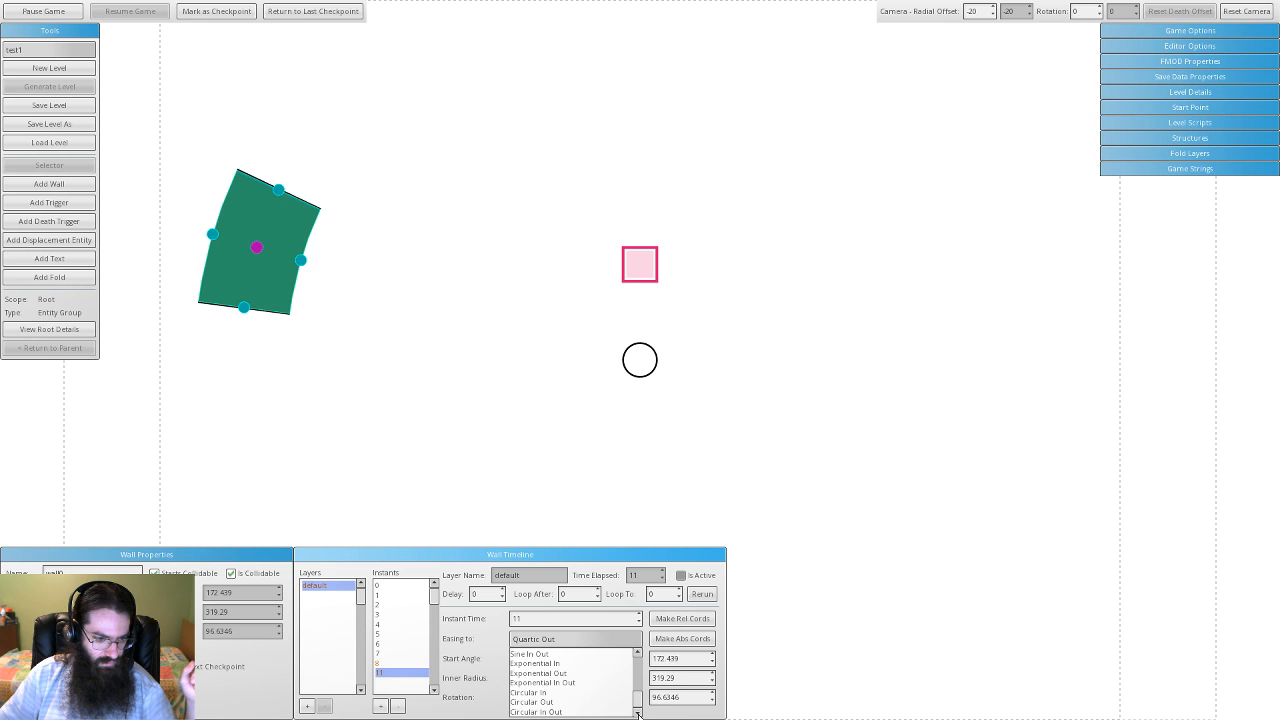
click(597, 683)
click(701, 594)
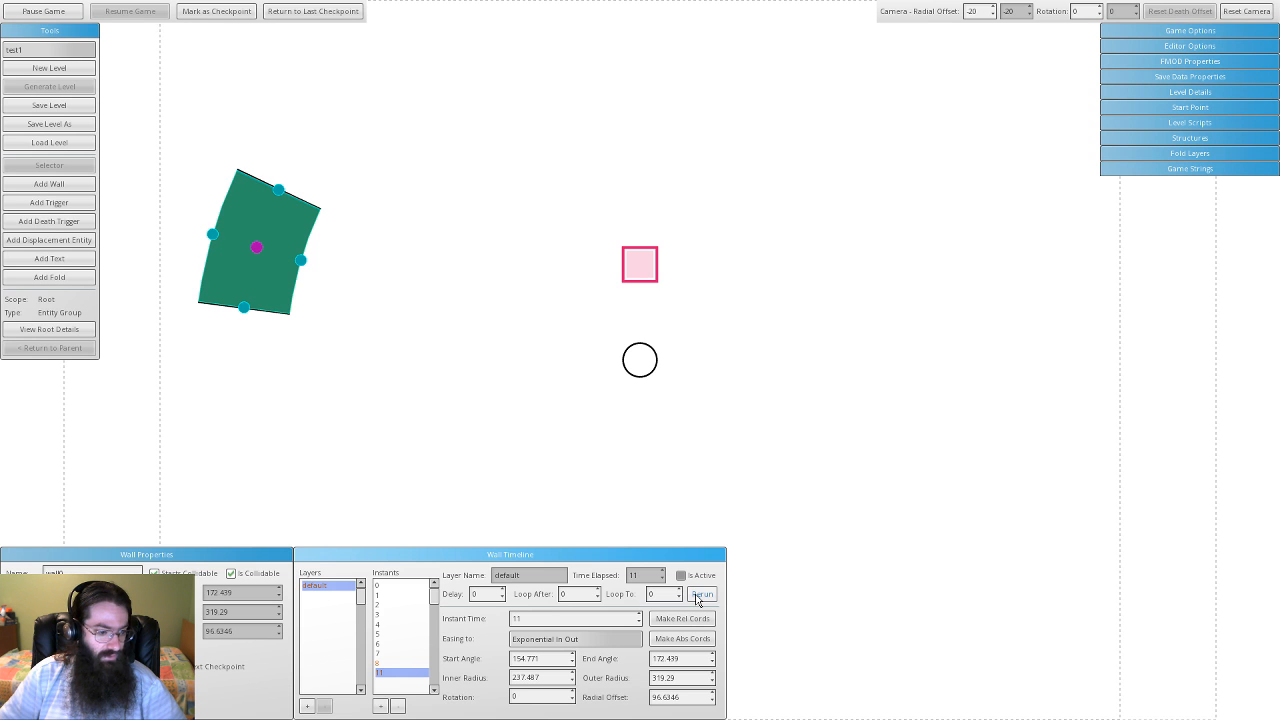
click(700, 595)
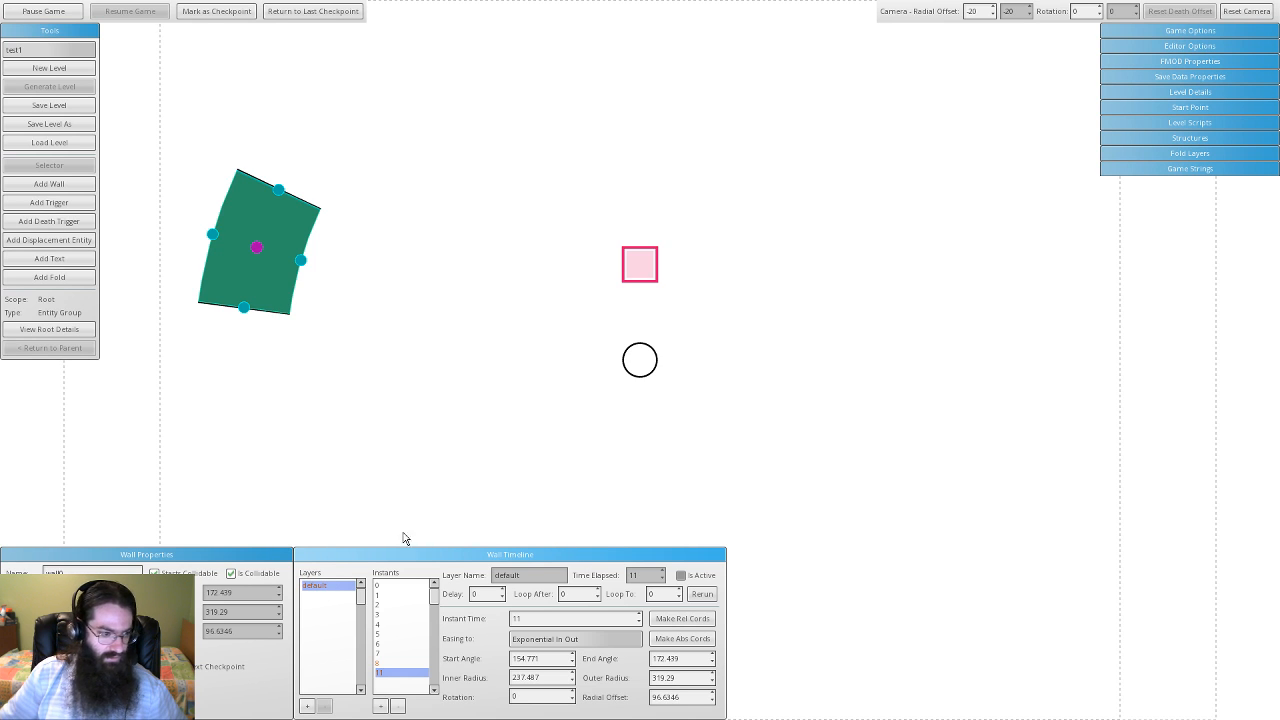
- Preview the wall at instants 4, 5 and 3, then draw a trigger quad above-left of the pink square
click(393, 625)
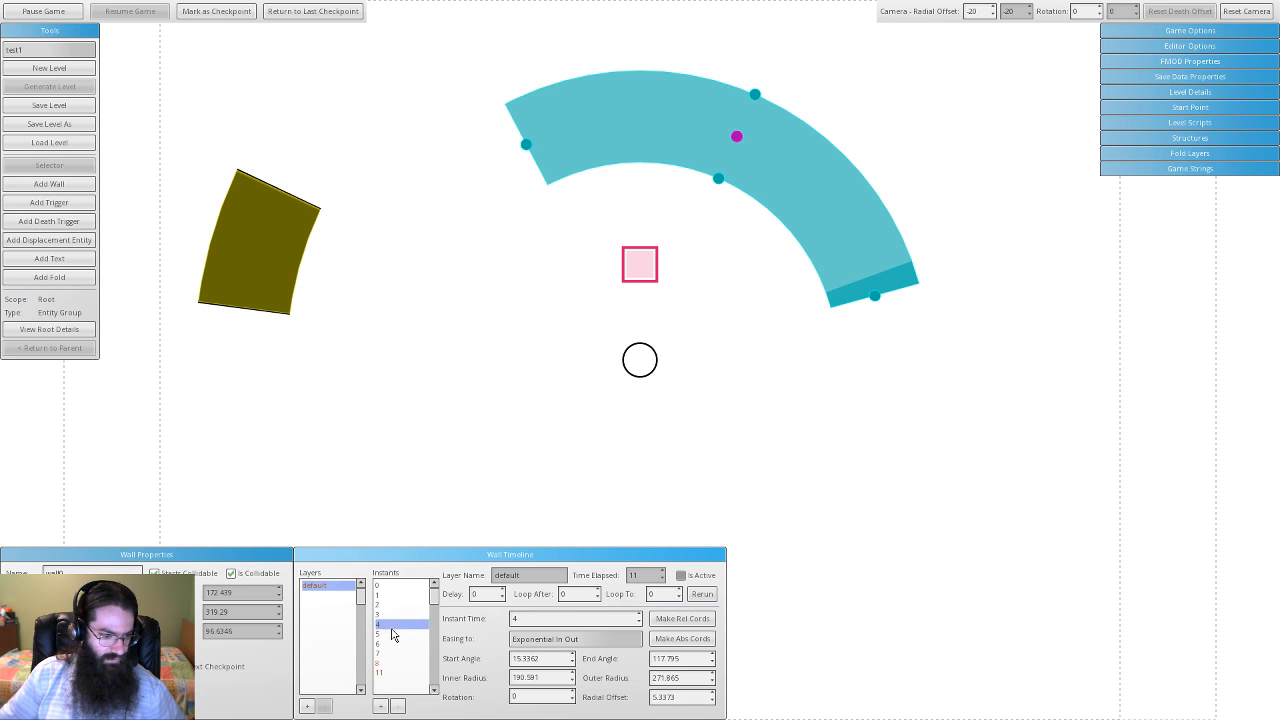
click(393, 634)
click(395, 617)
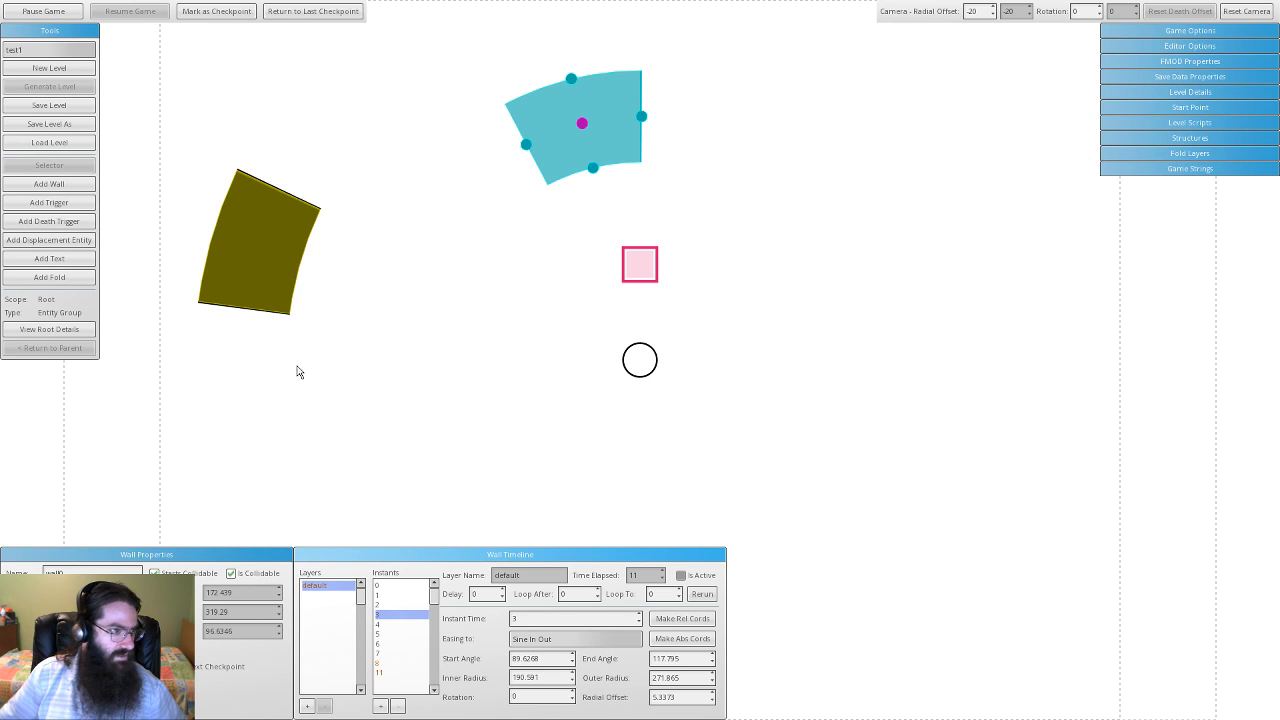
click(81, 205)
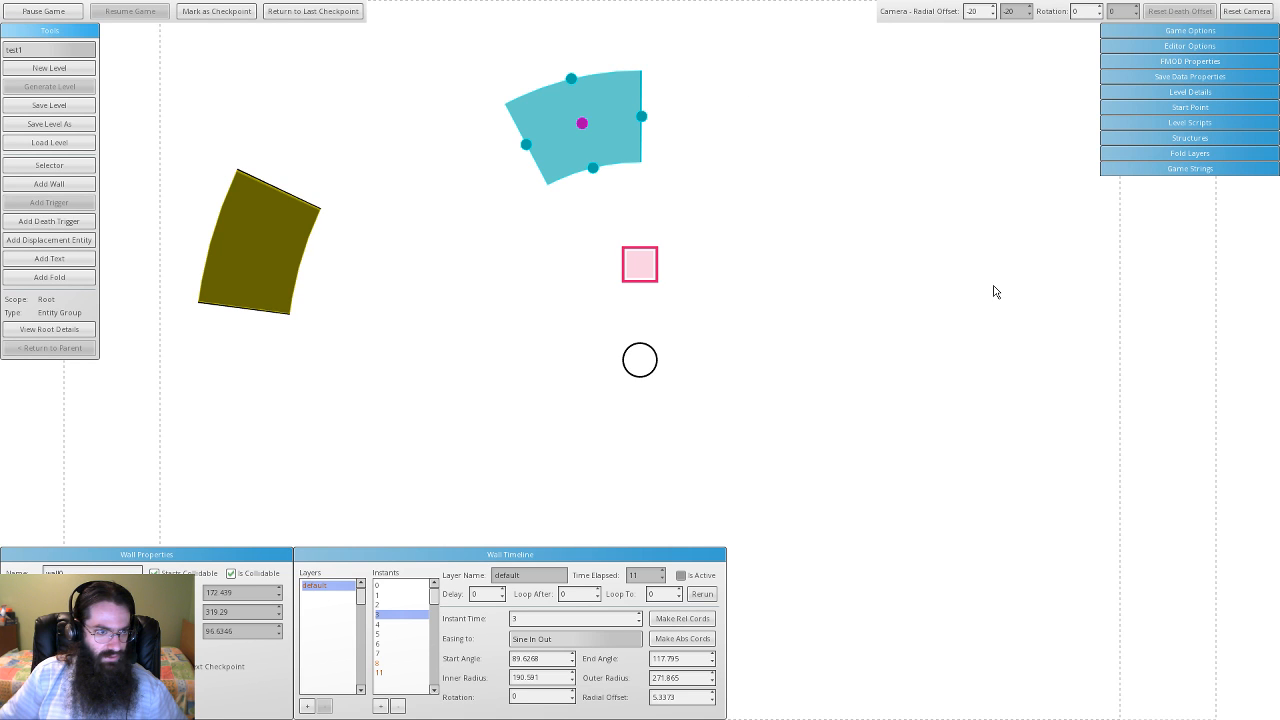
drag(409, 206, 533, 217)
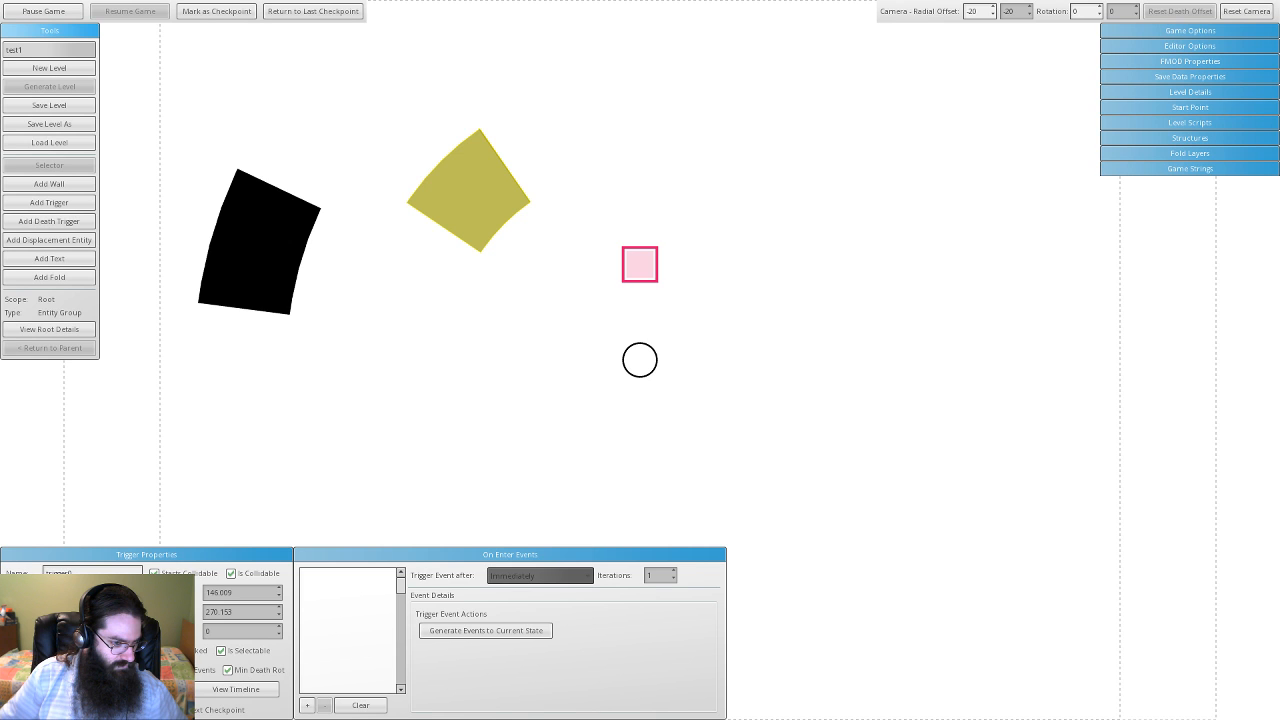
- Add a Load Level on-enter event to the trigger, targeting test1 at entry point 0
click(147, 689)
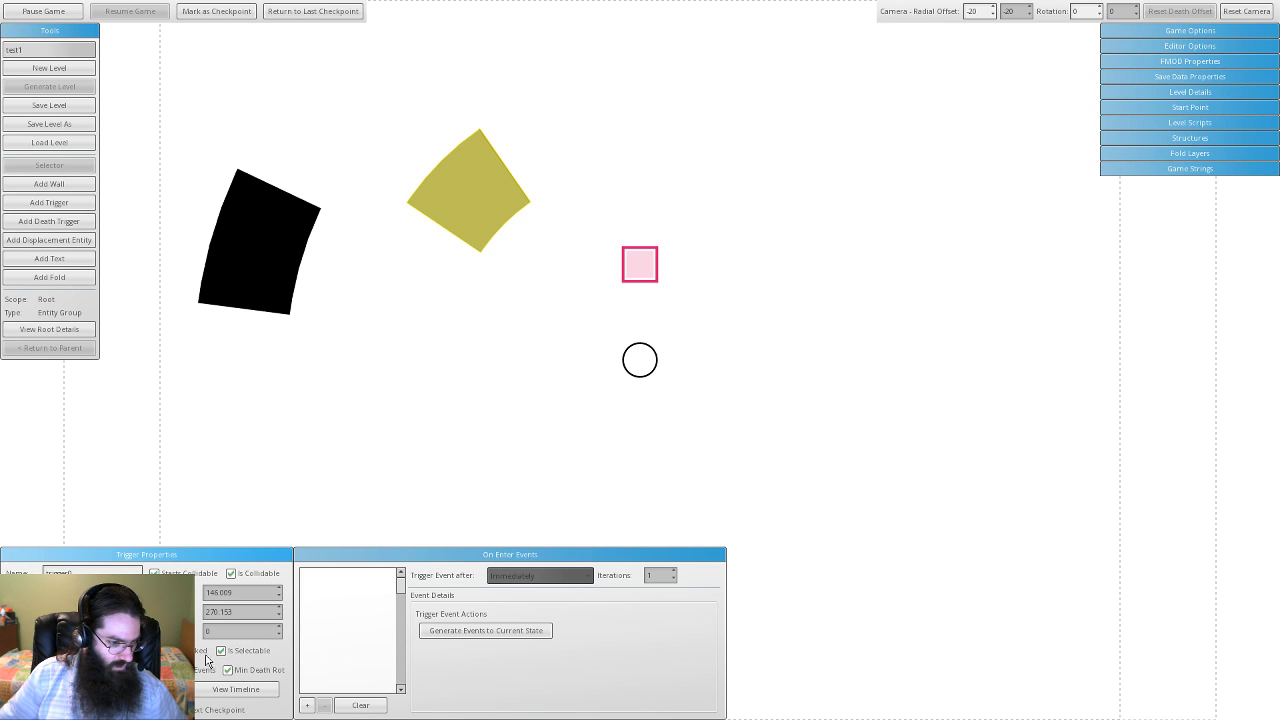
click(307, 705)
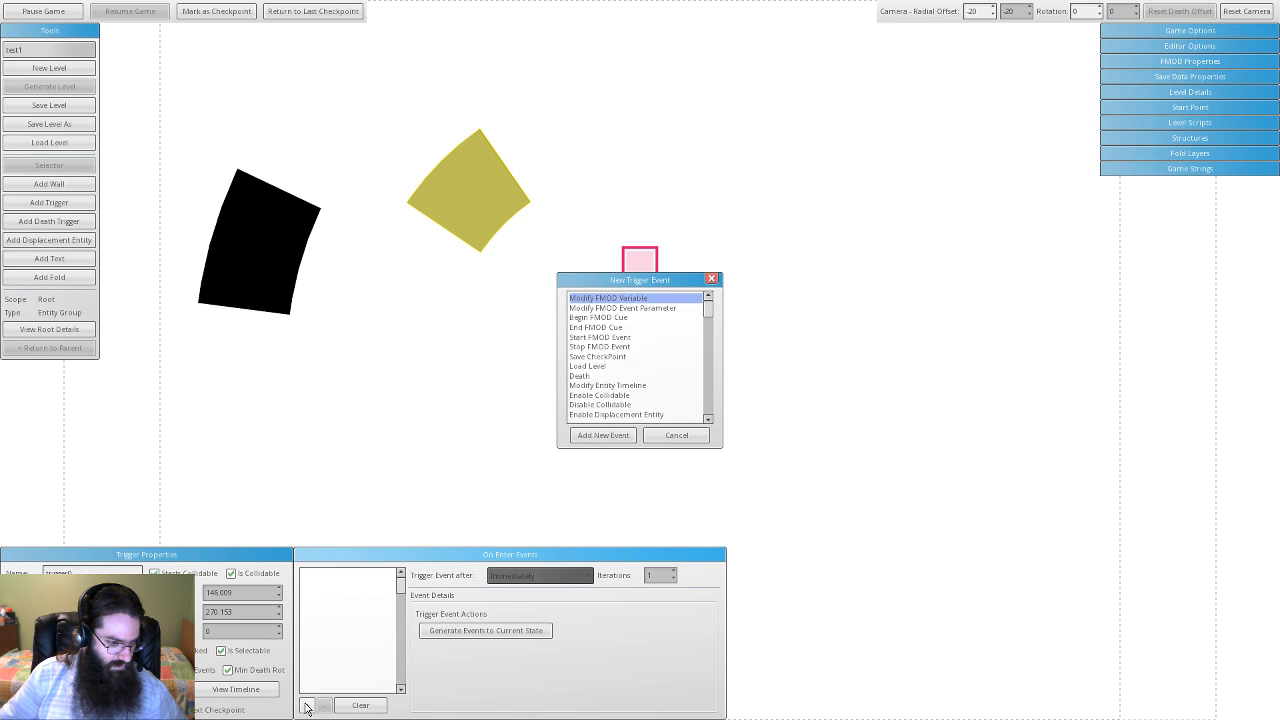
click(709, 317)
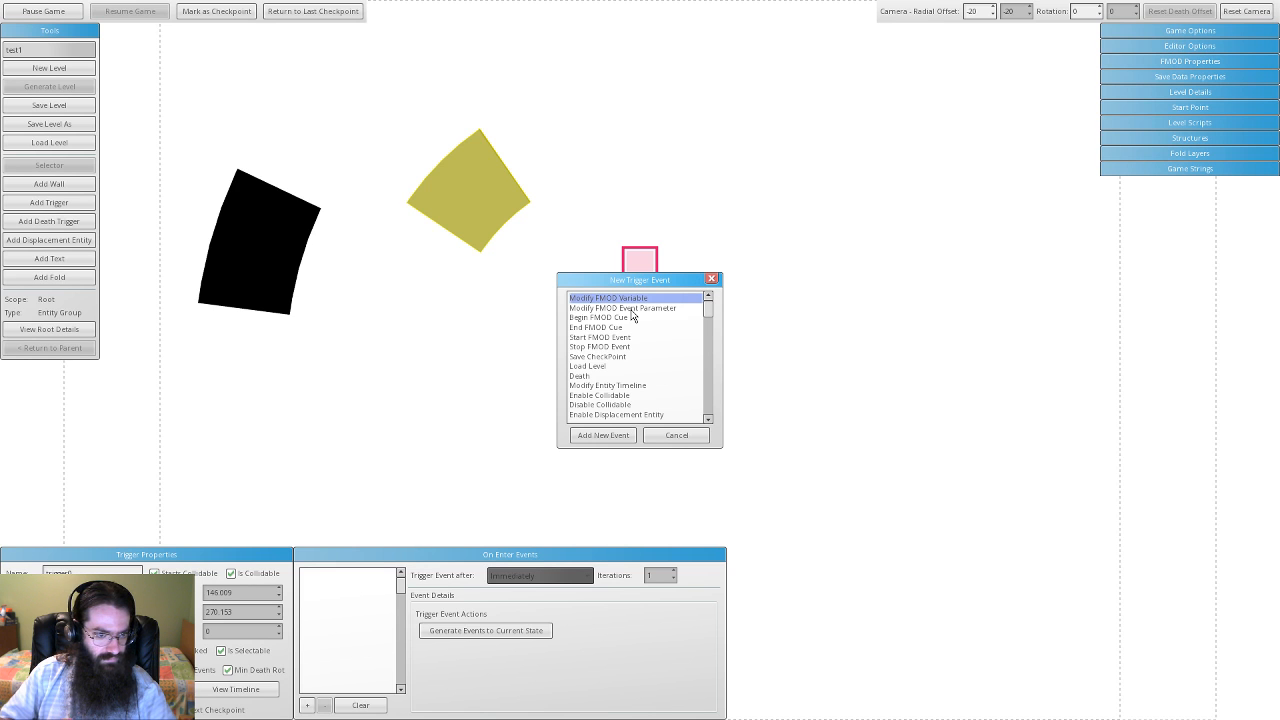
click(610, 367)
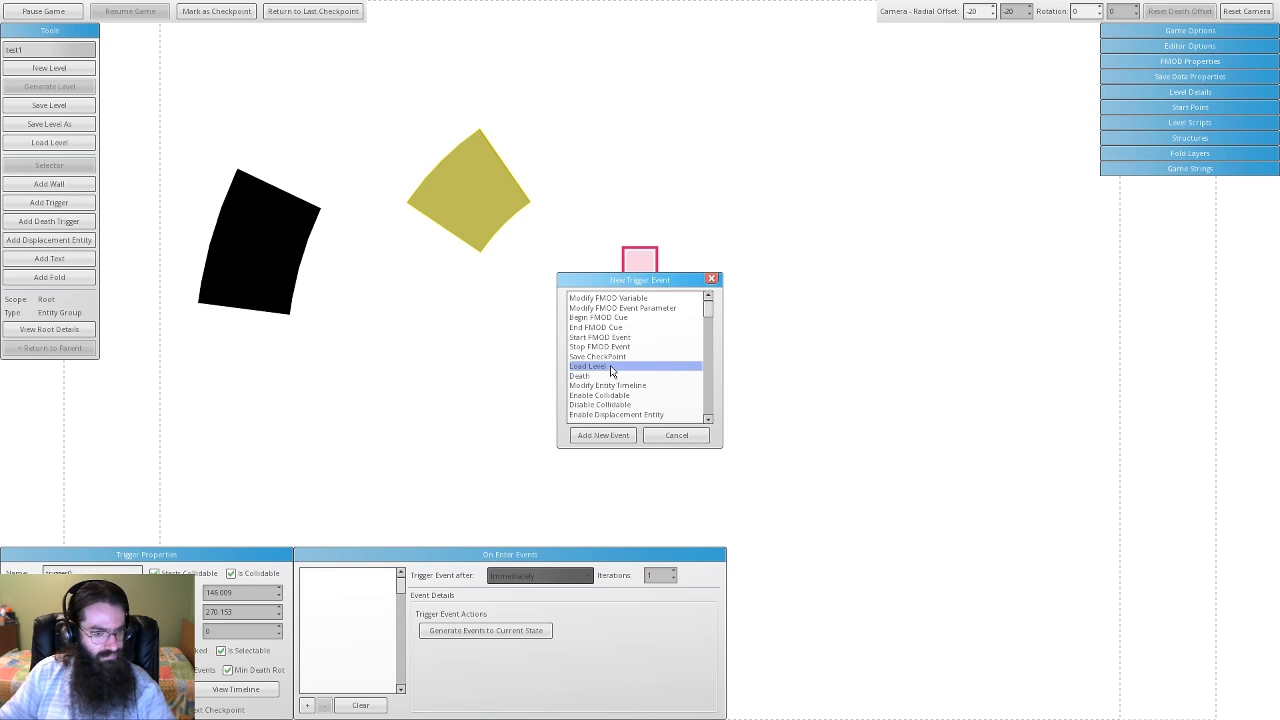
click(615, 435)
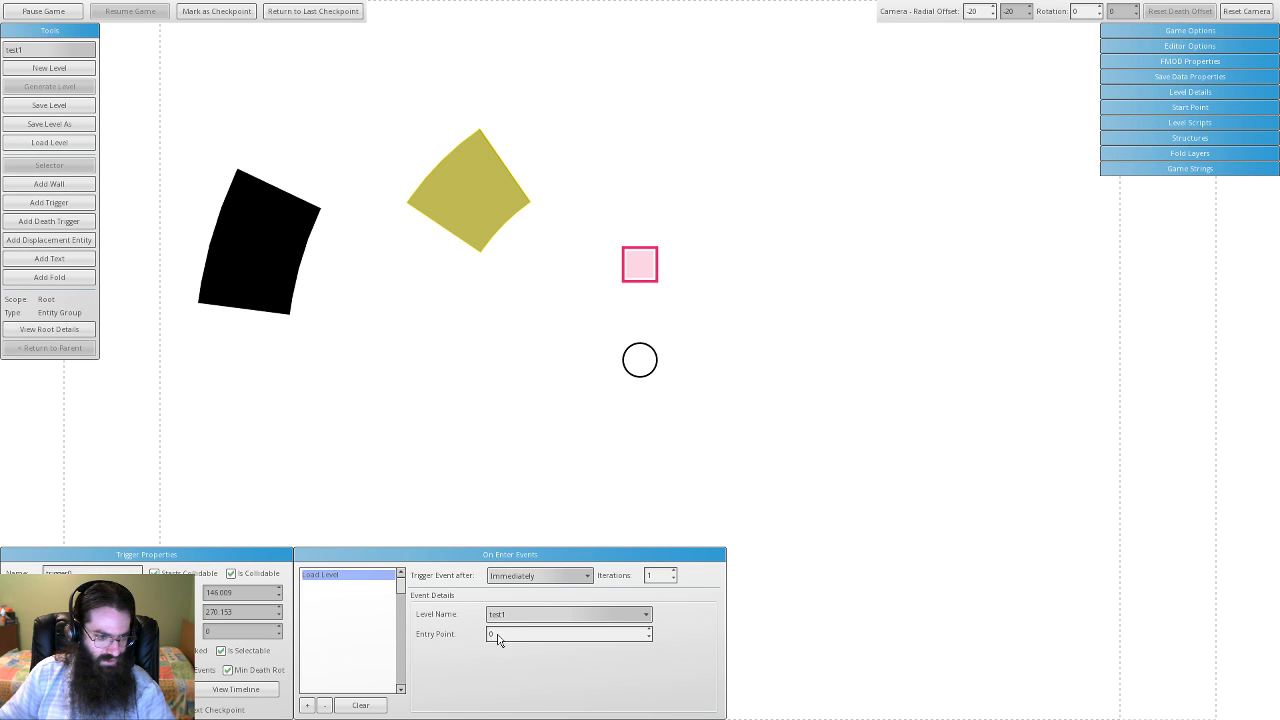
click(584, 578)
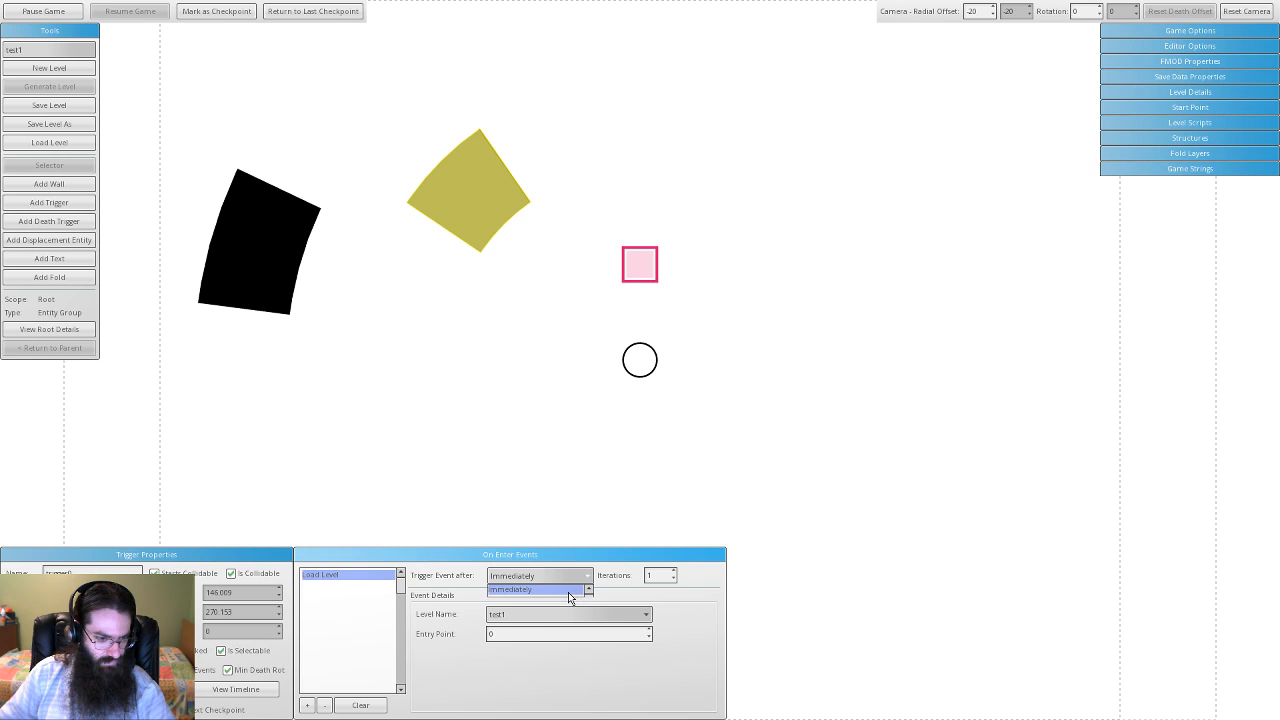
click(567, 593)
click(565, 574)
click(565, 578)
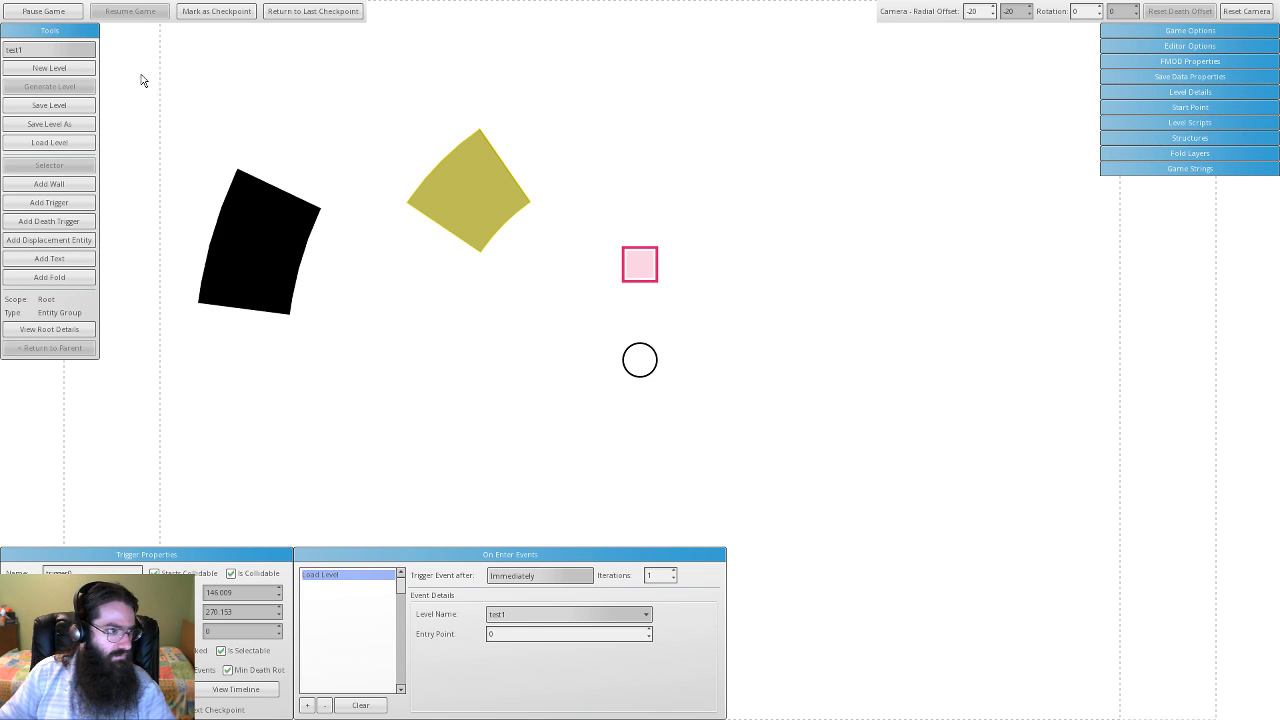
- Save and reload the level, then return Camera Radial Offset to 0
click(62, 106)
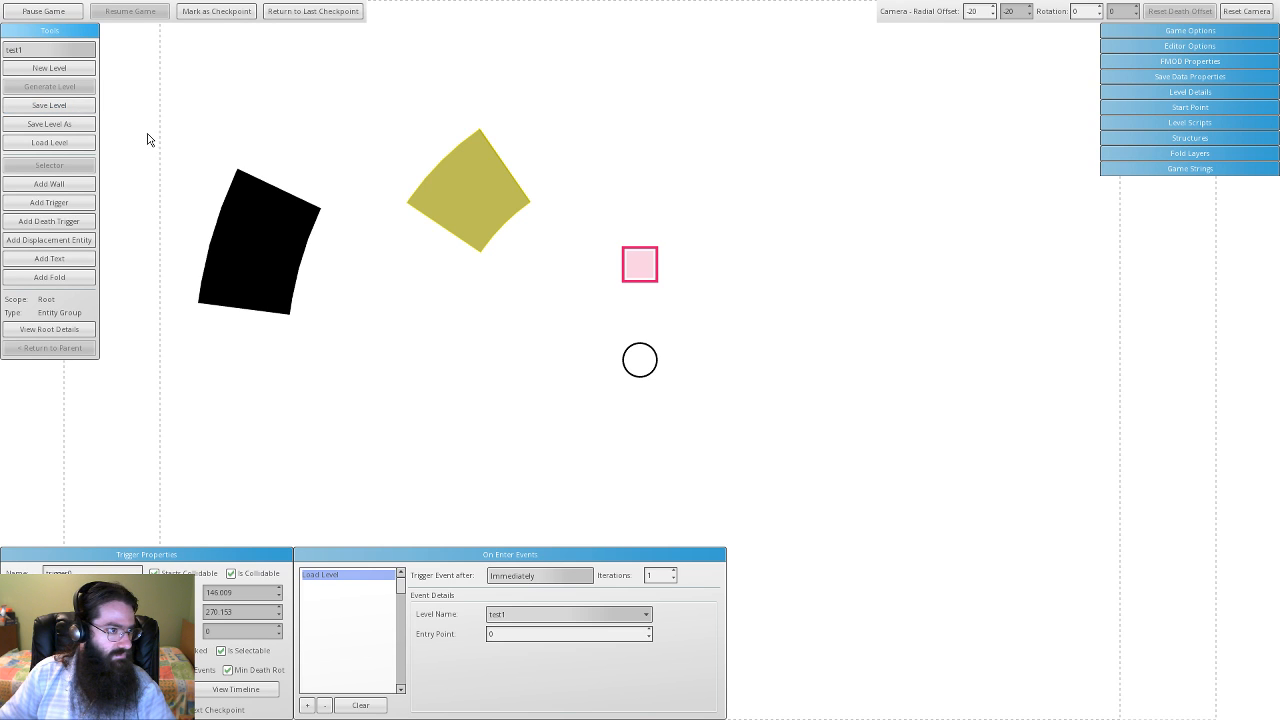
click(18, 142)
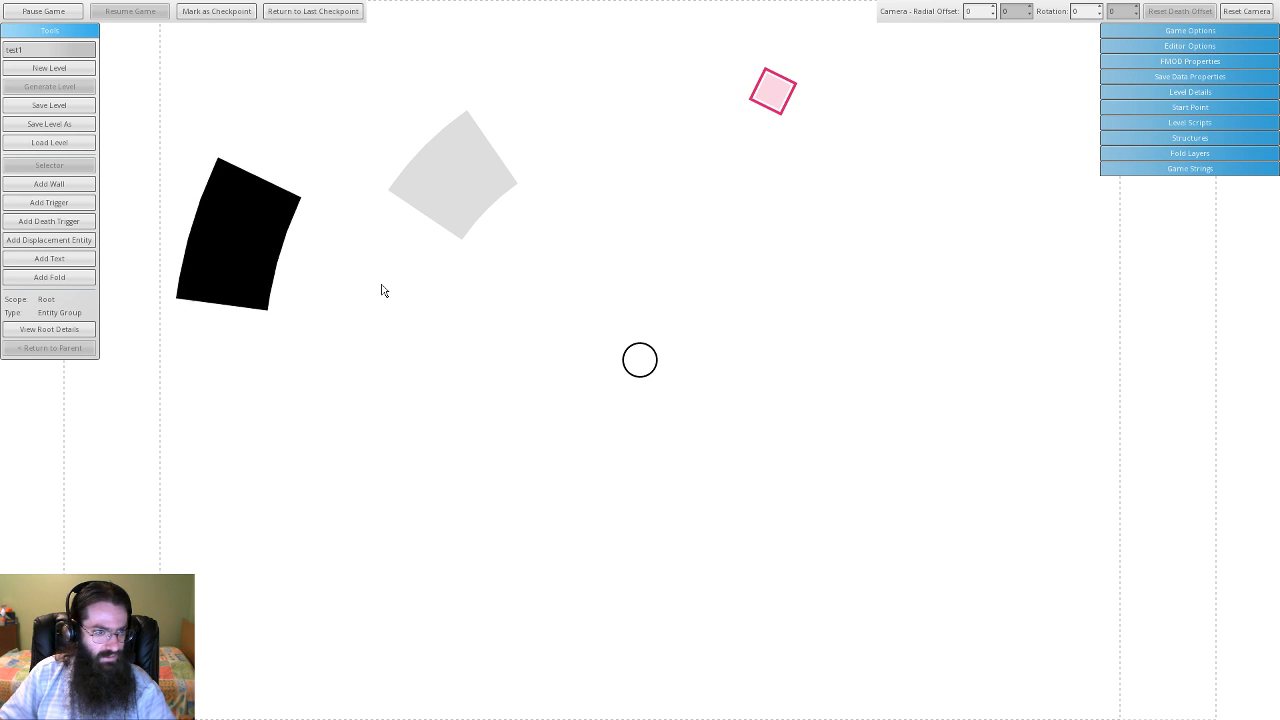
scroll(610, 295, down, 7)
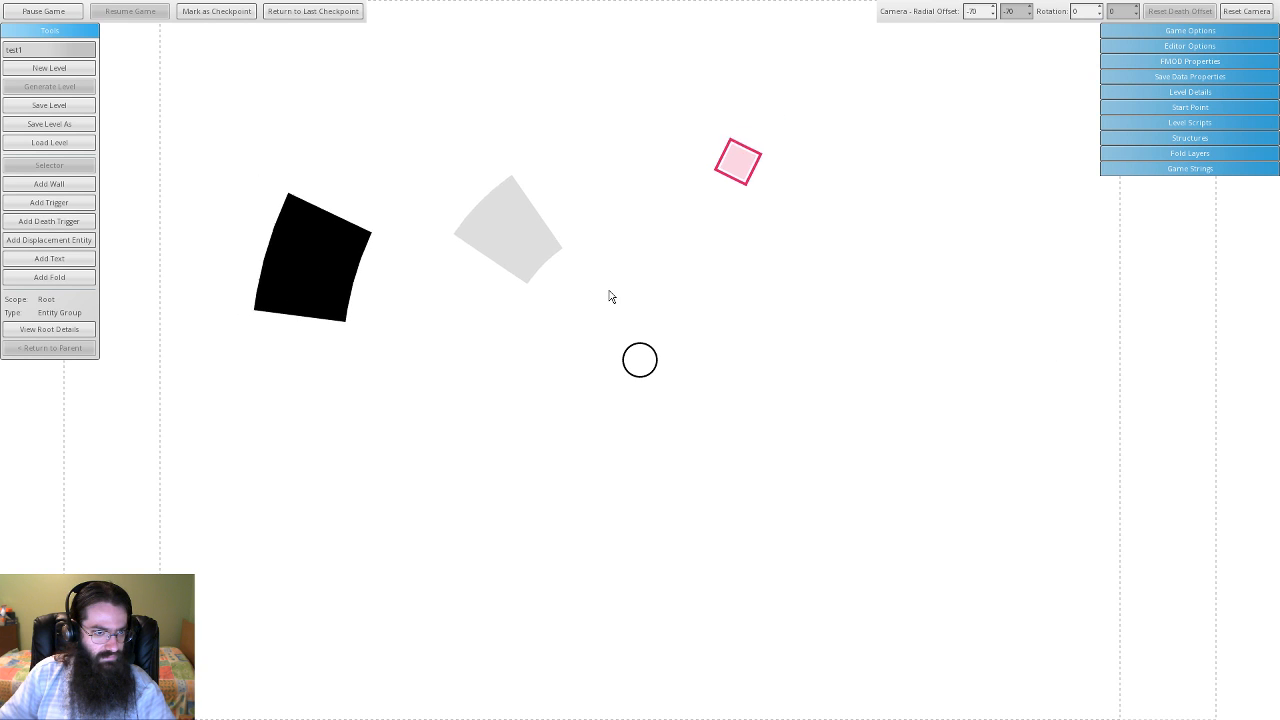
scroll(610, 296, down, 2)
scroll(610, 296, up, 1)
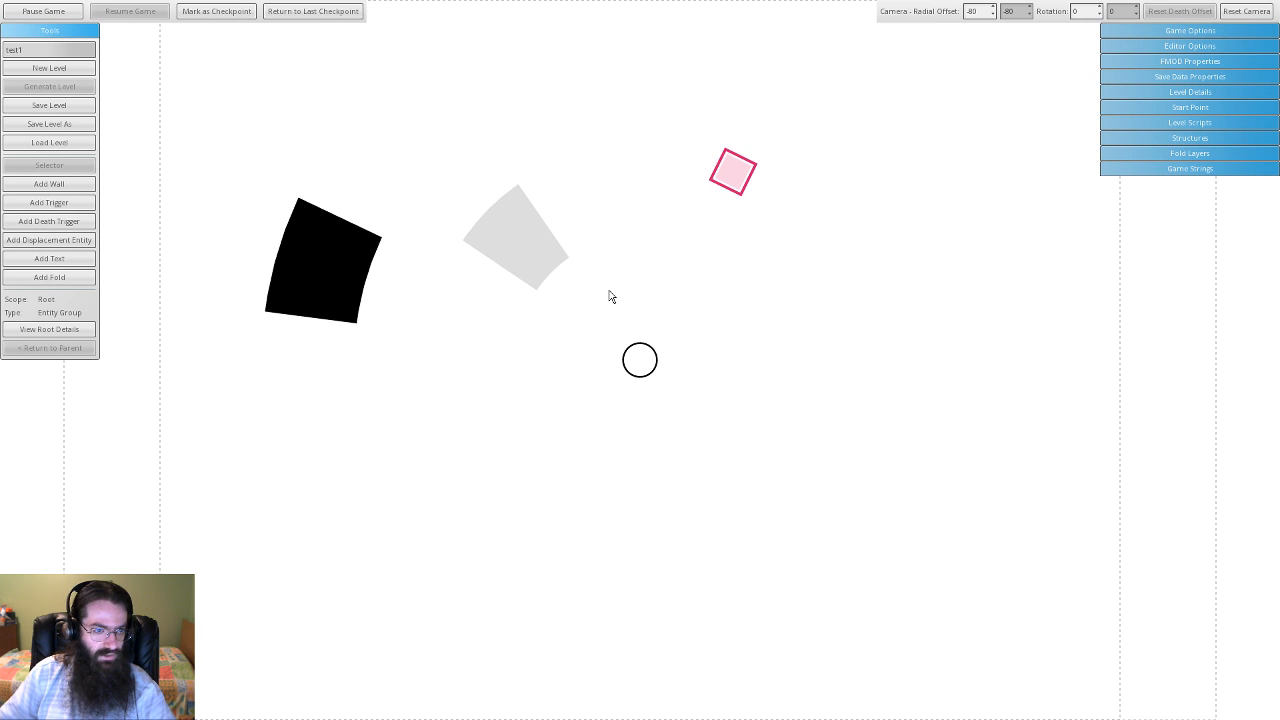
scroll(610, 296, up, 8)
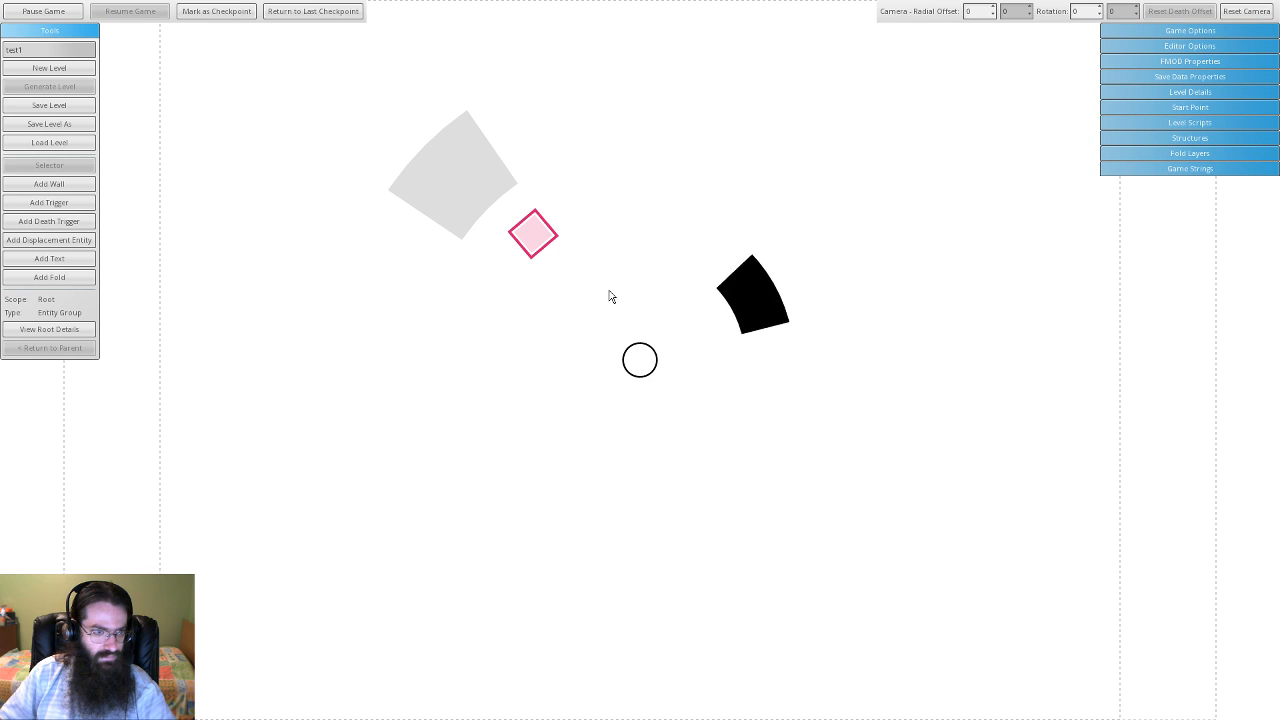
- With the game paused, swap the trigger's Load Level on-enter event for a Death event
click(63, 13)
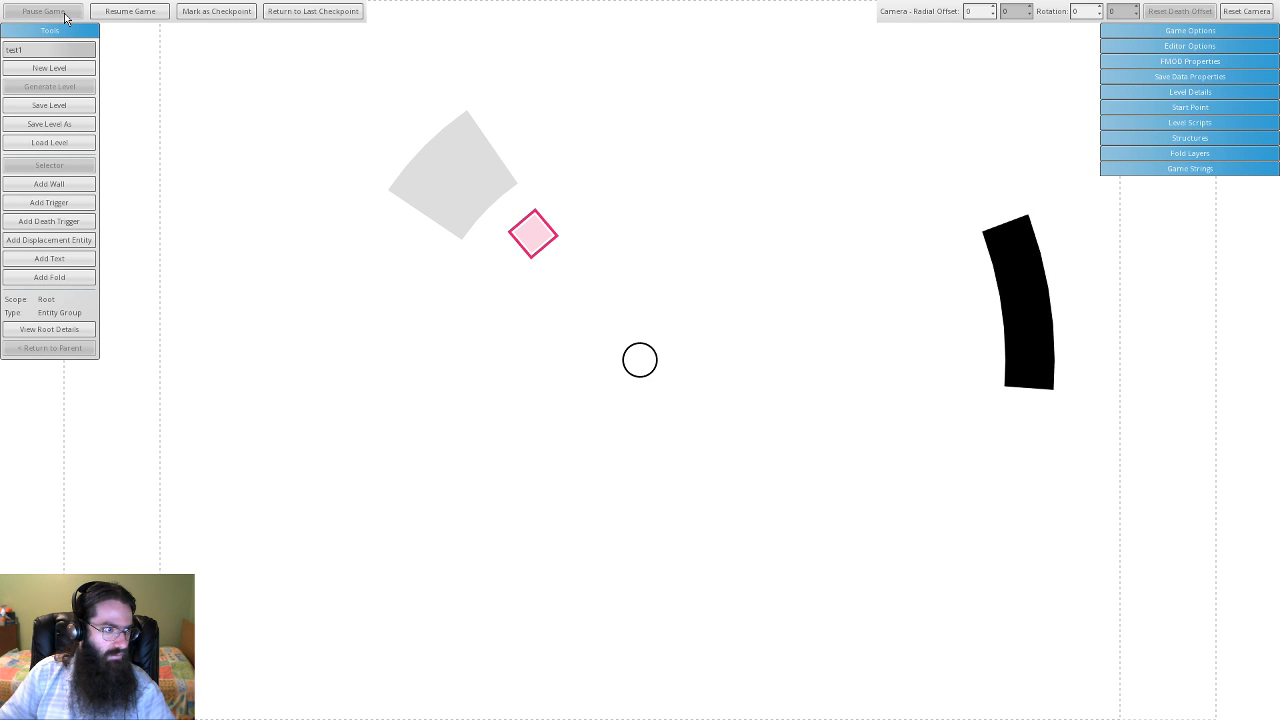
click(456, 178)
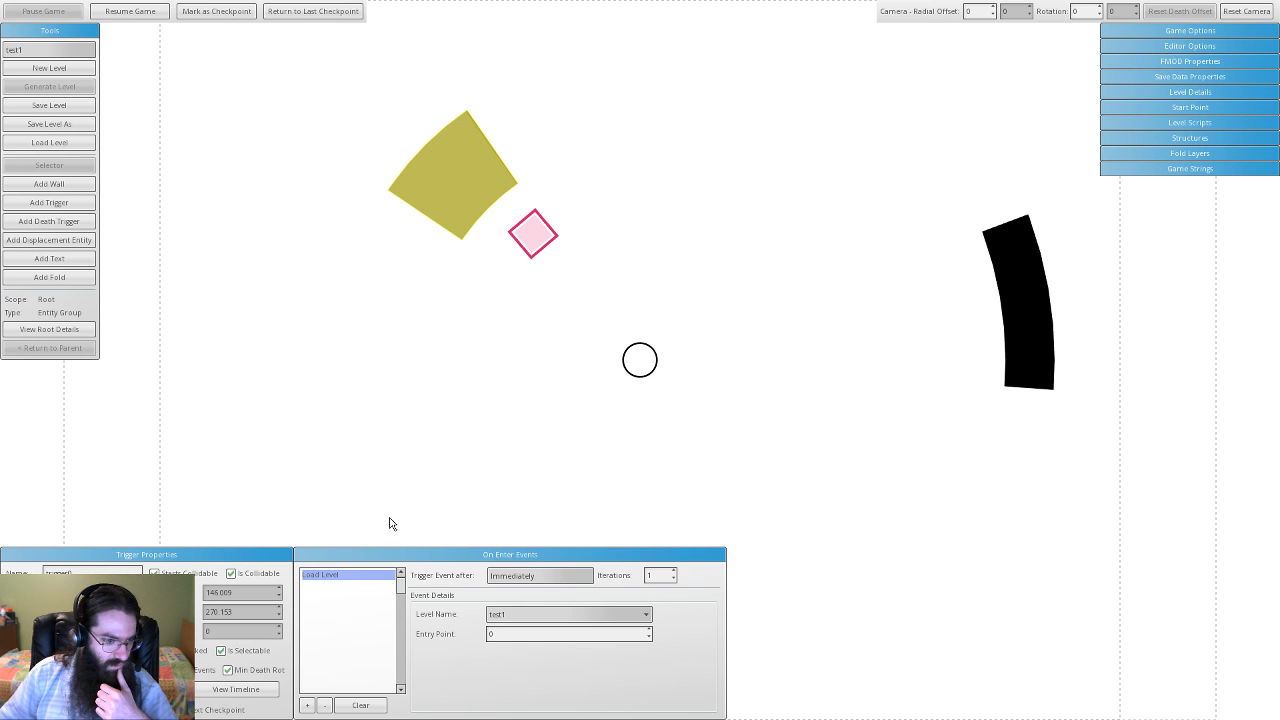
click(307, 705)
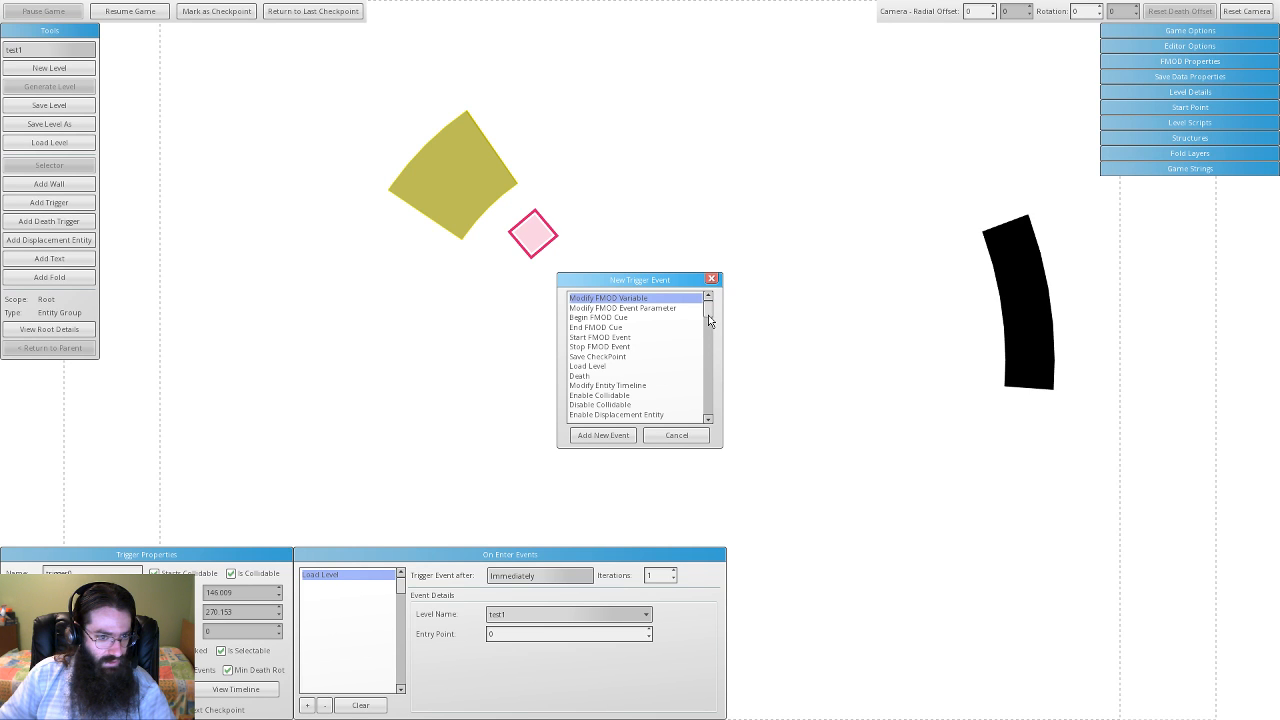
click(711, 279)
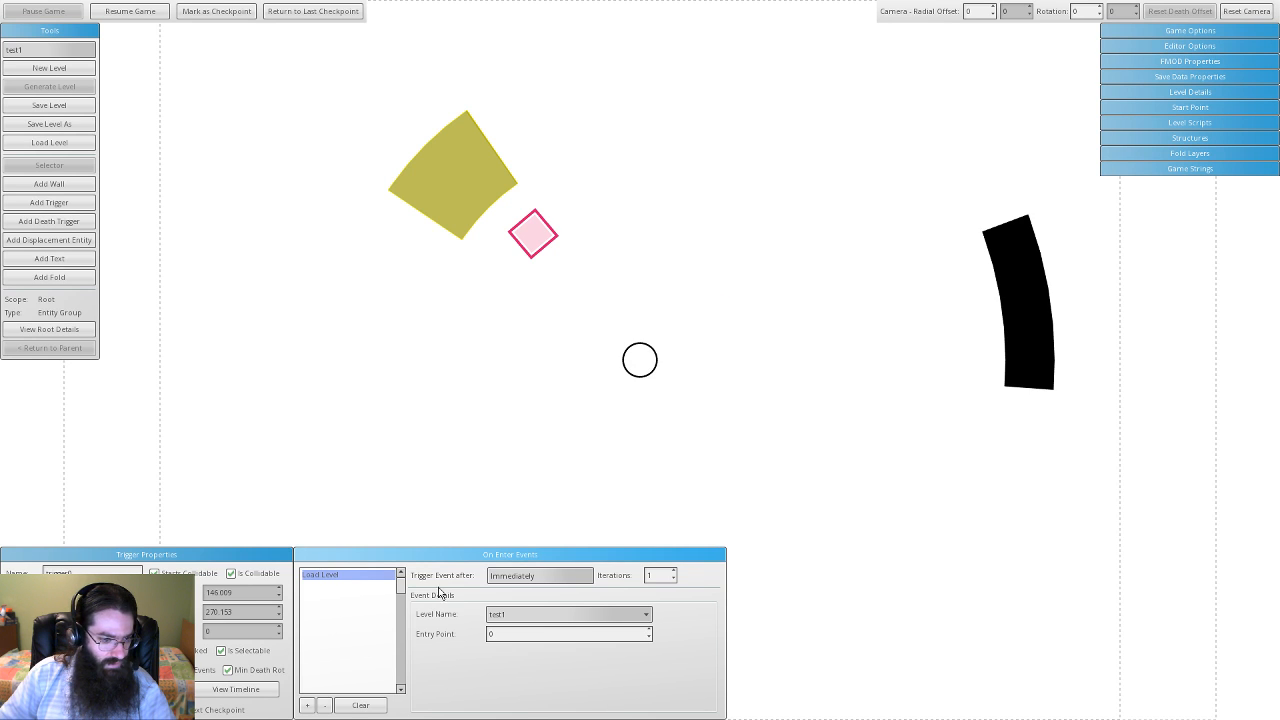
click(324, 705)
click(305, 706)
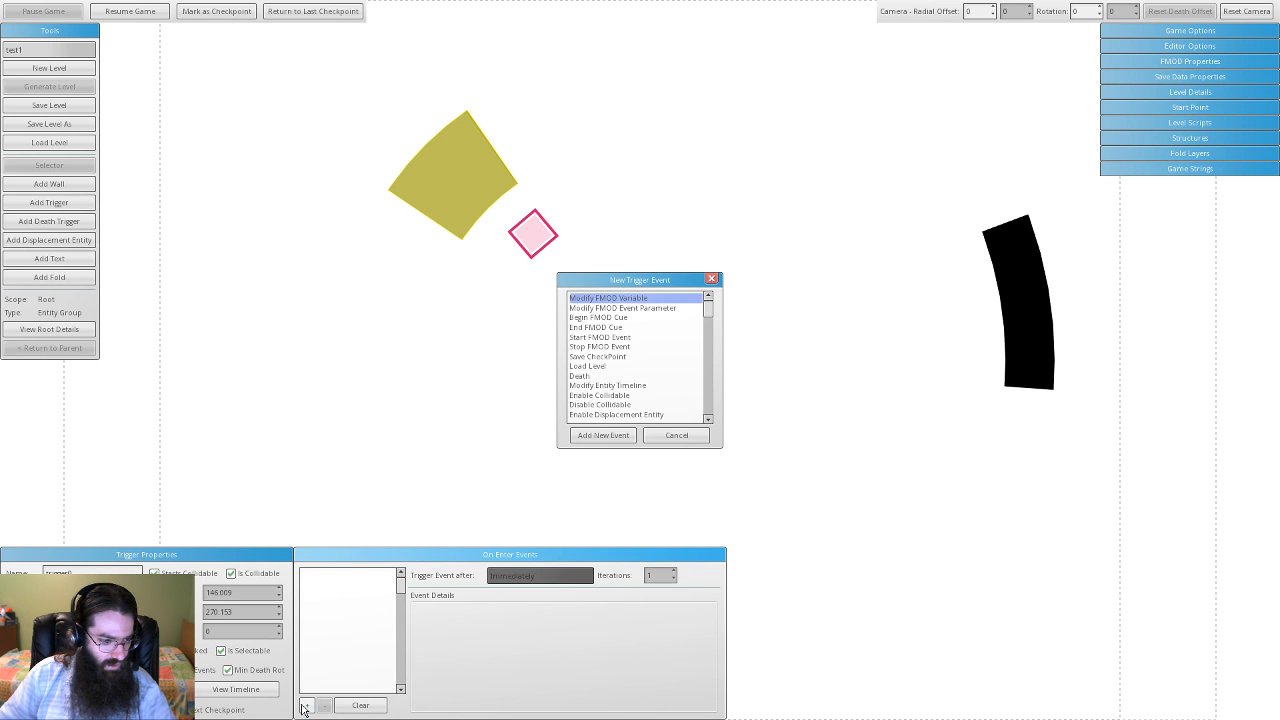
click(590, 376)
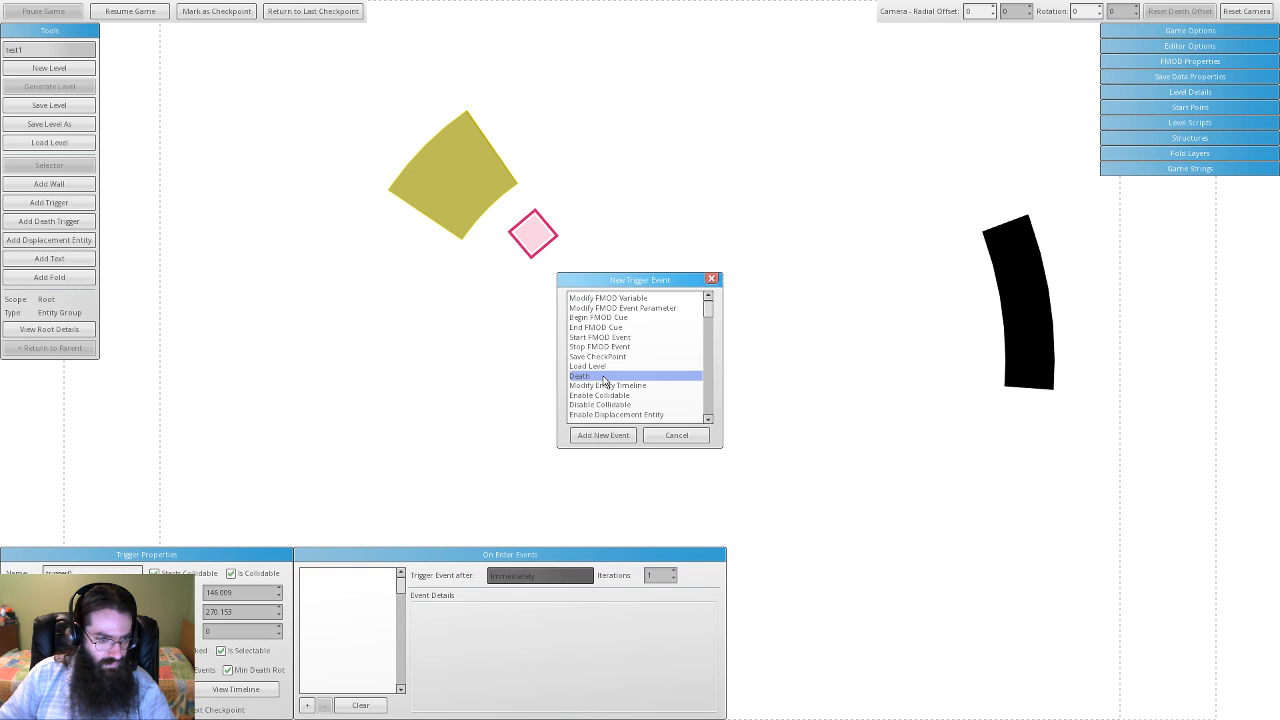
click(620, 436)
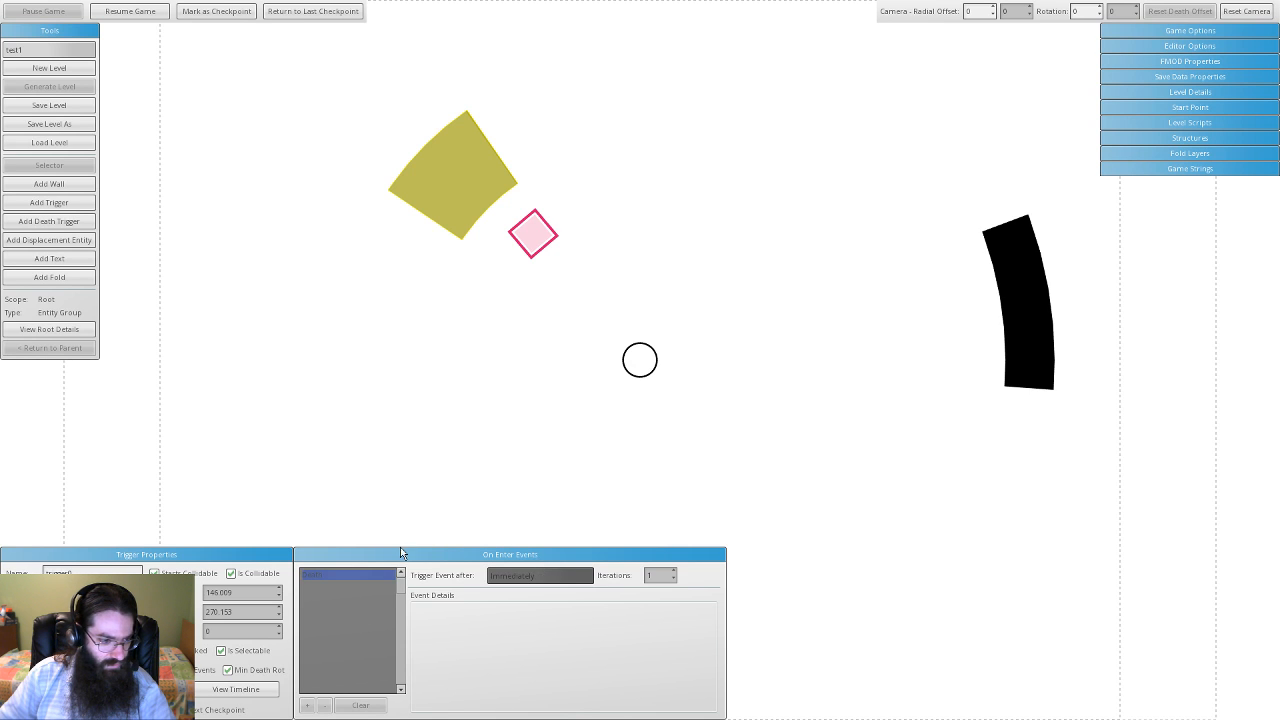
click(531, 371)
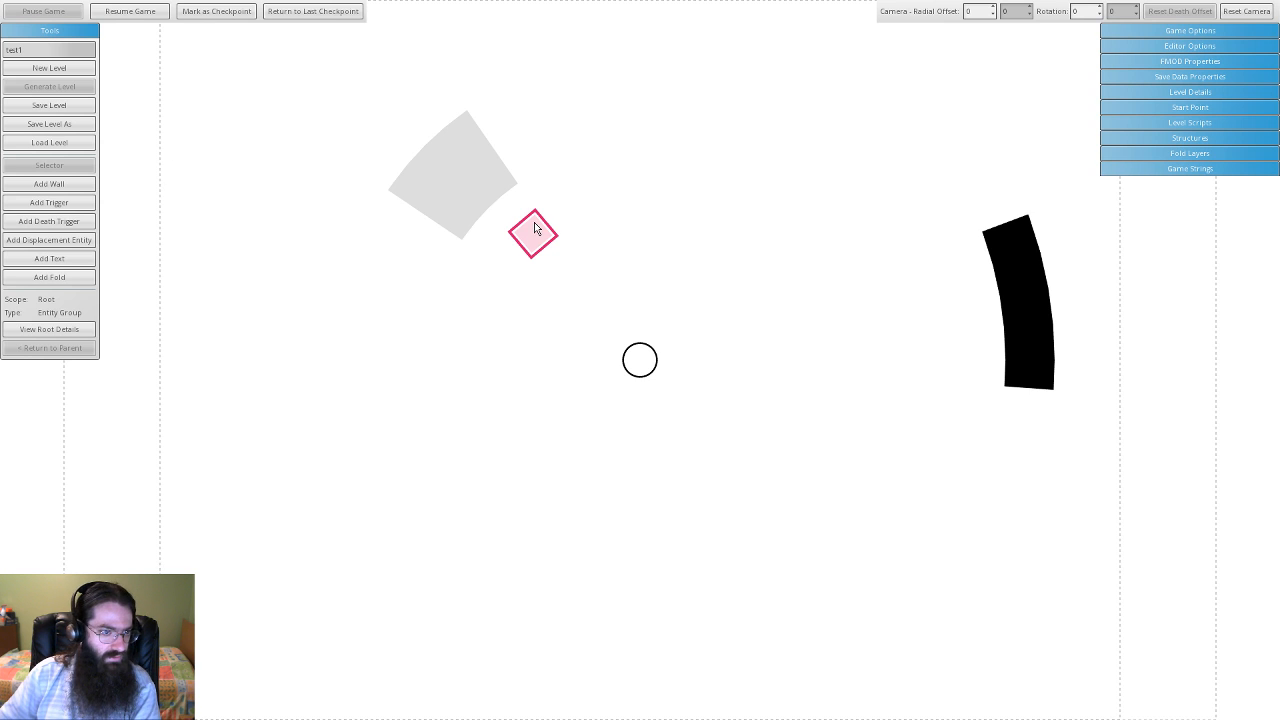
- Resume from the last checkpoint, then pause and select the black wall
click(469, 195)
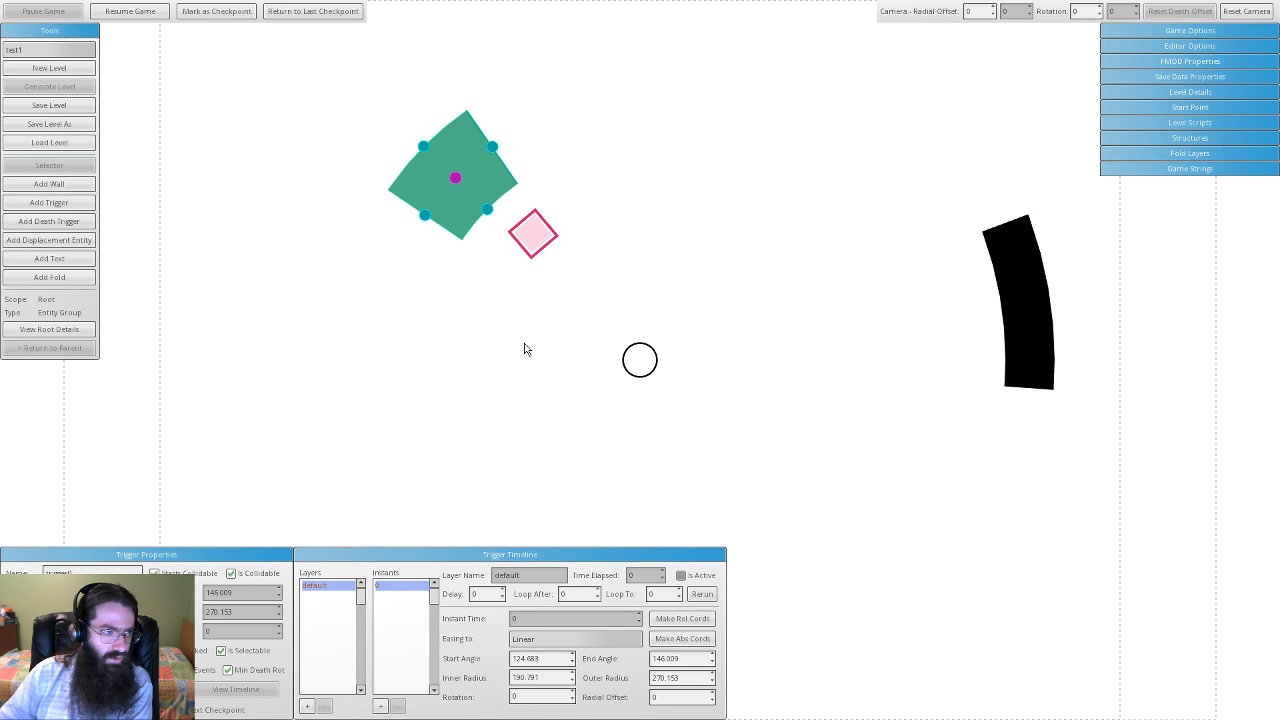
click(152, 11)
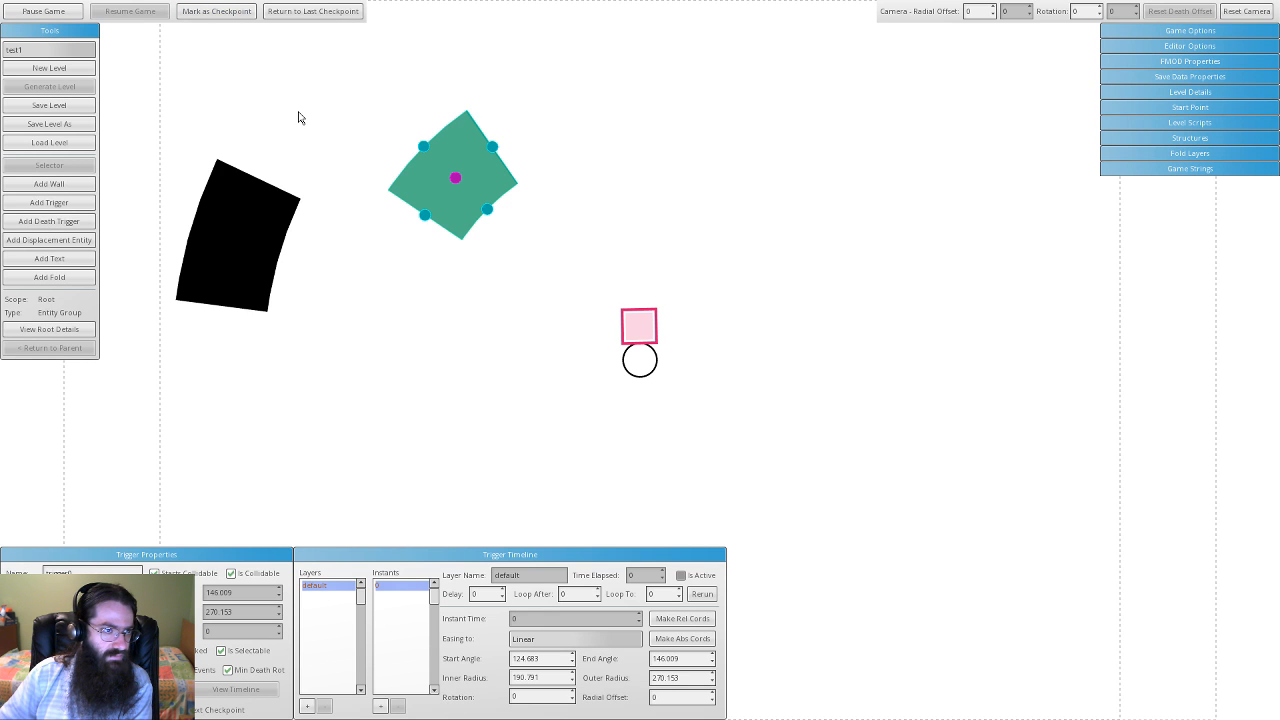
click(319, 12)
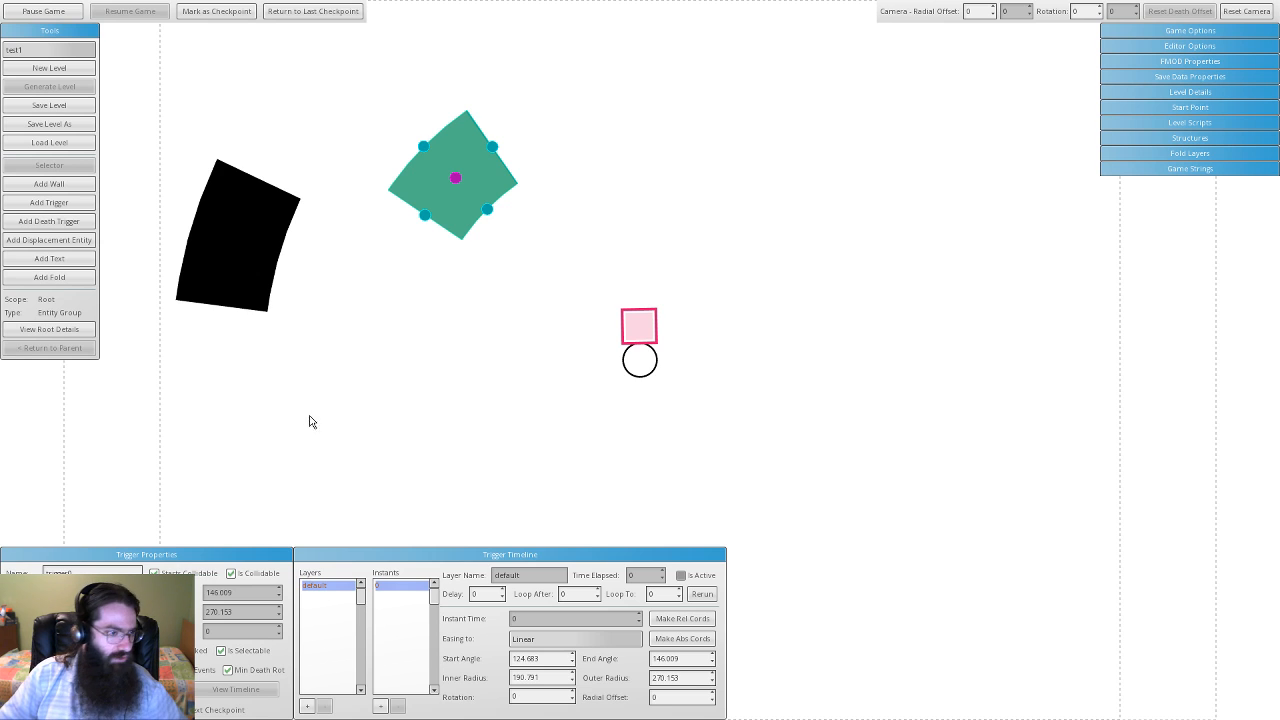
click(43, 11)
click(249, 257)
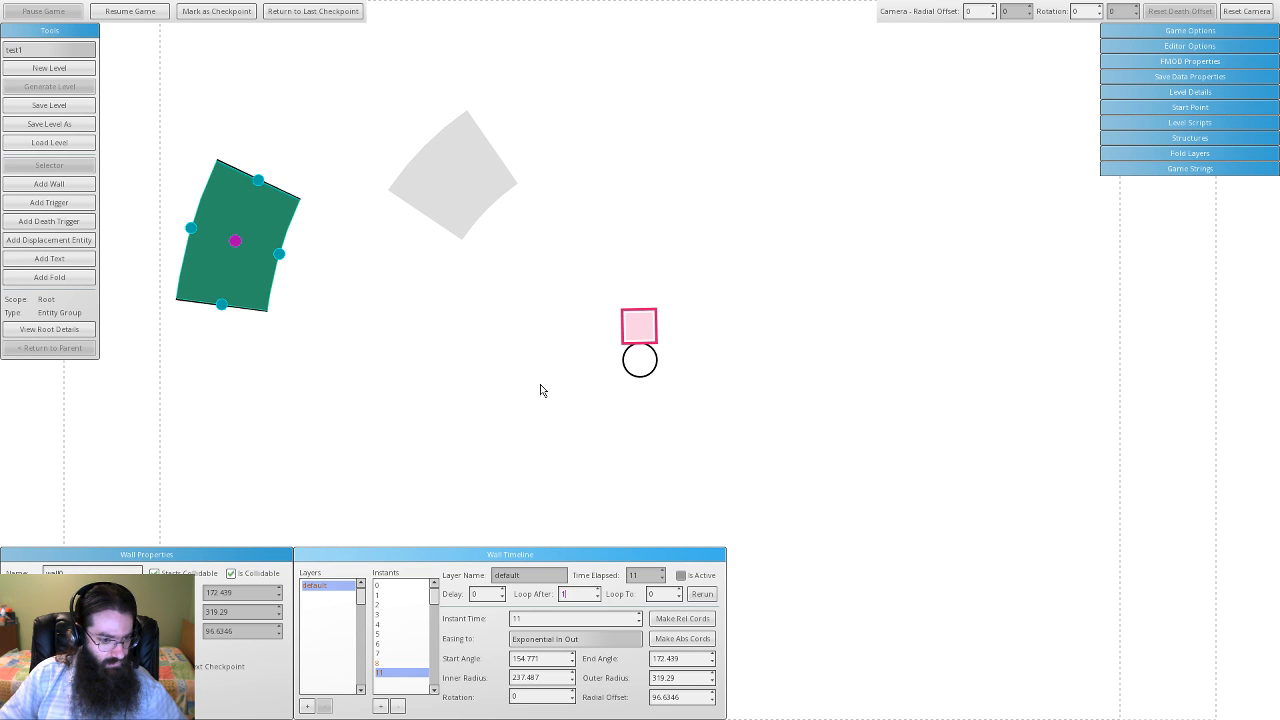
- Resume and replay the wall animation, then pause and reselect the black wall
click(134, 12)
click(702, 594)
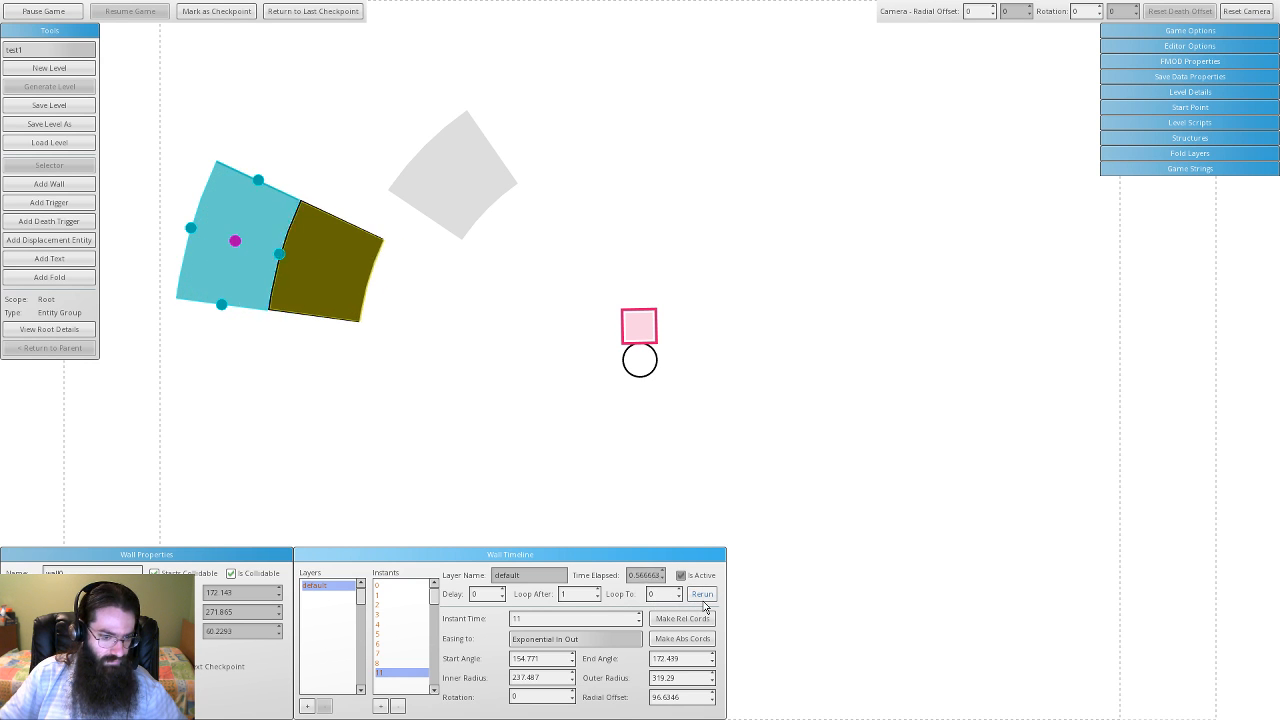
click(61, 15)
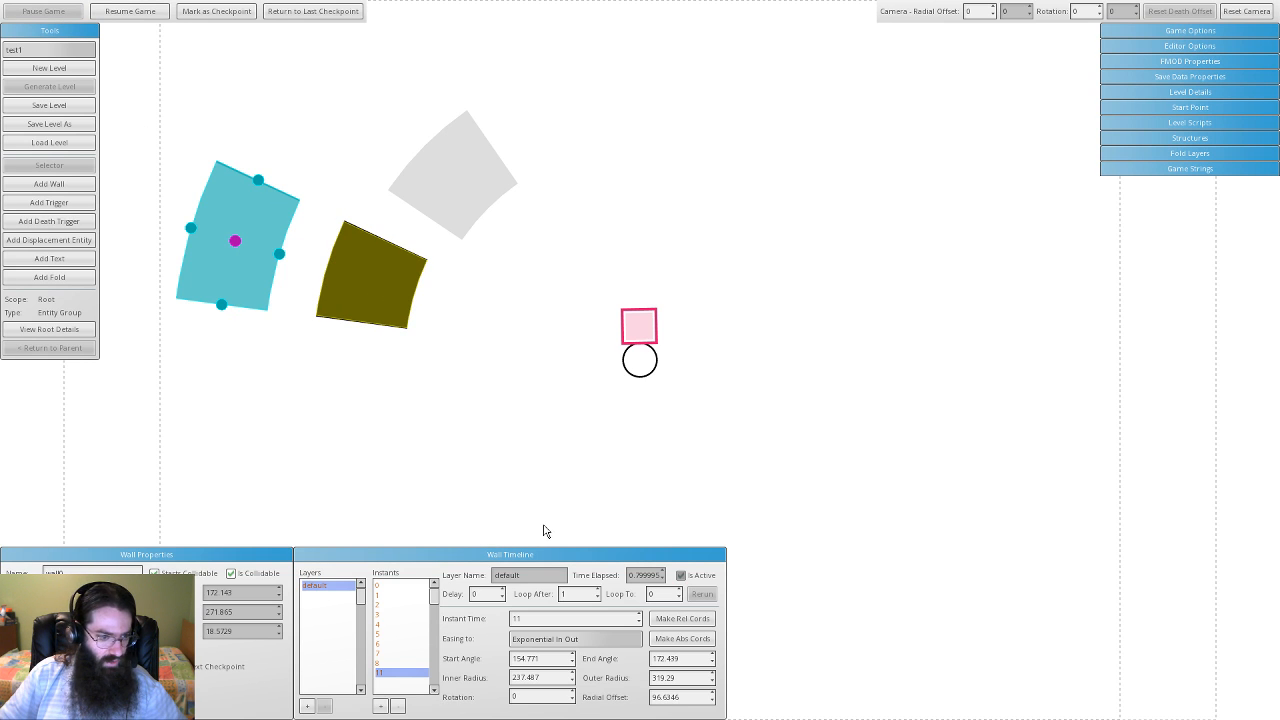
click(375, 268)
click(276, 256)
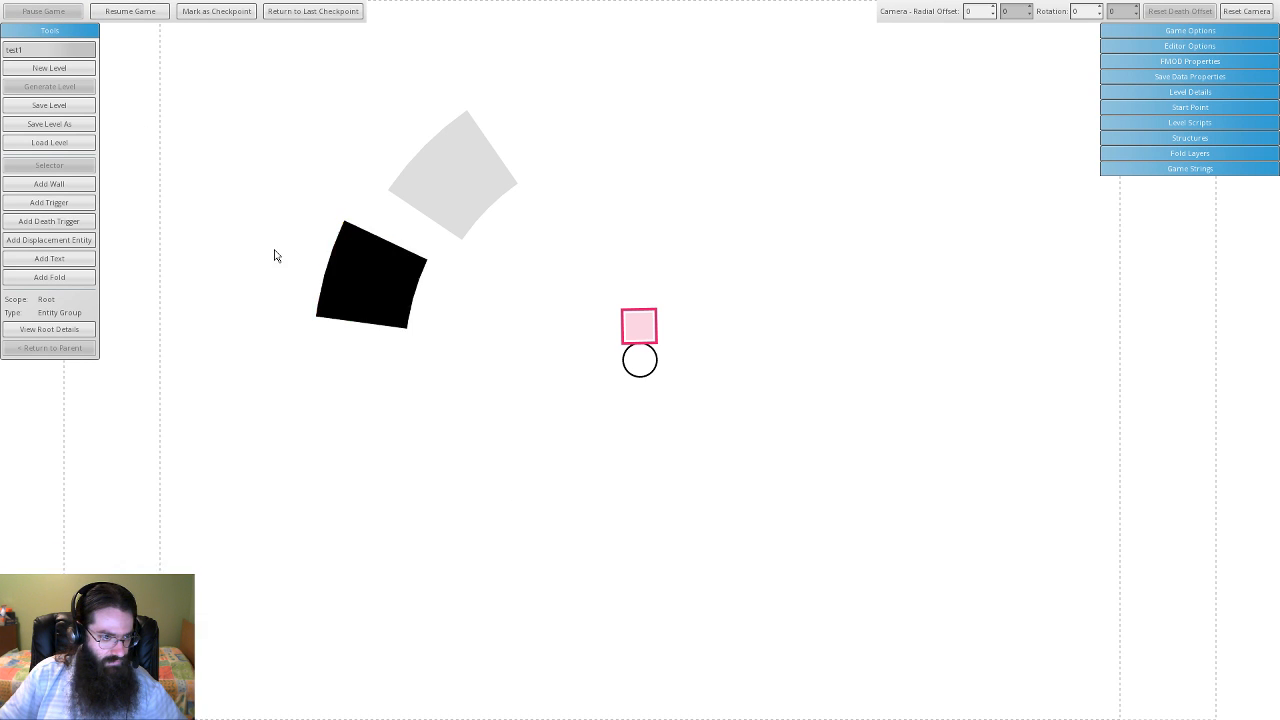
click(388, 292)
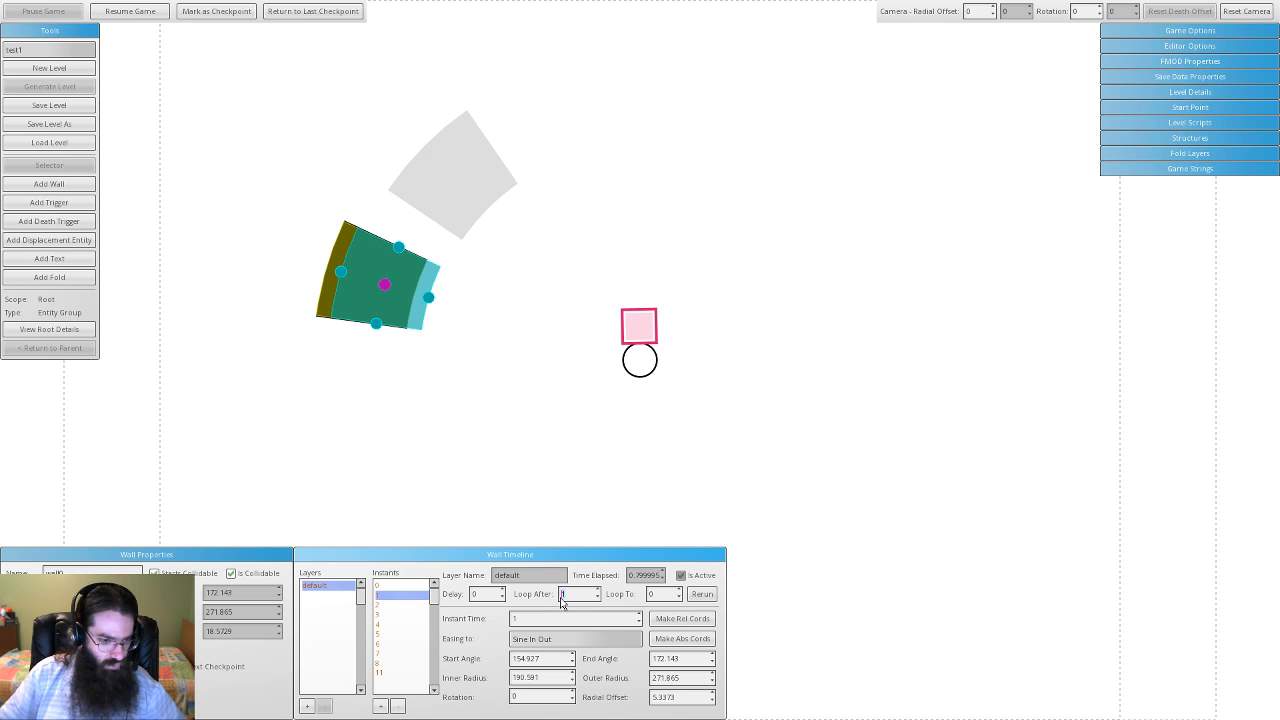
- Set the wall's Loop After to 11 and replay its animation
click(395, 673)
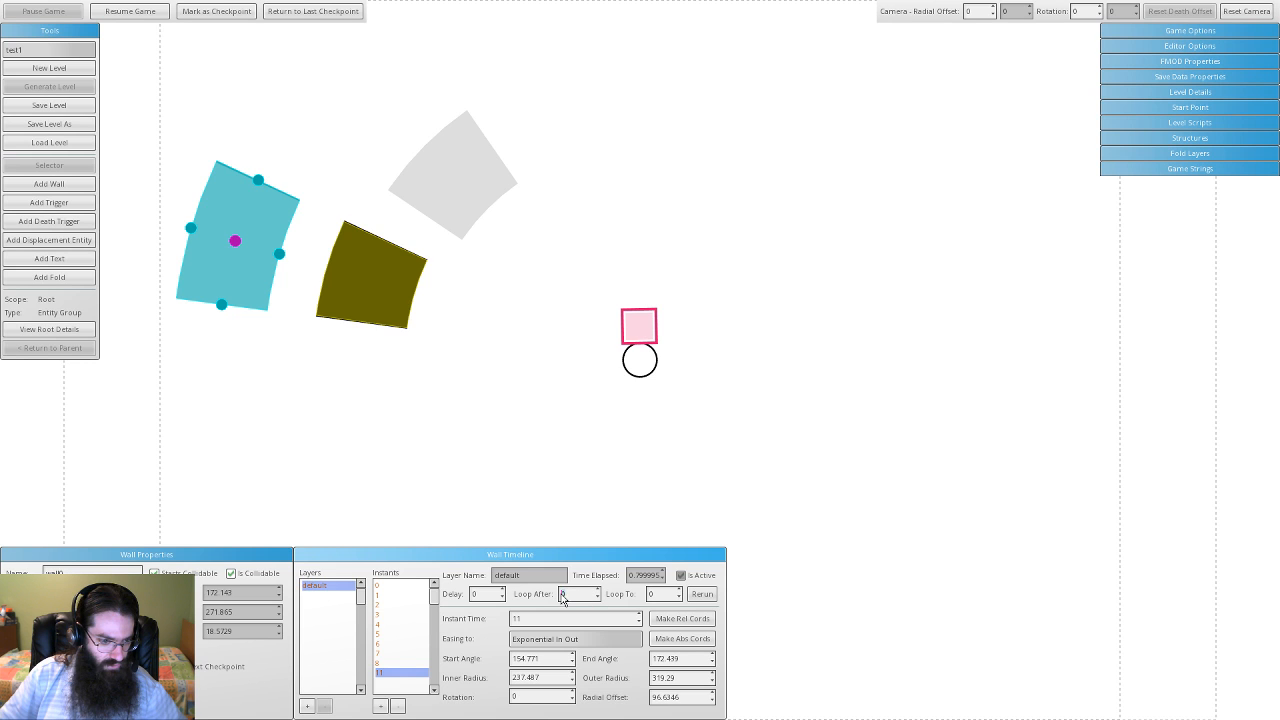
text(1)
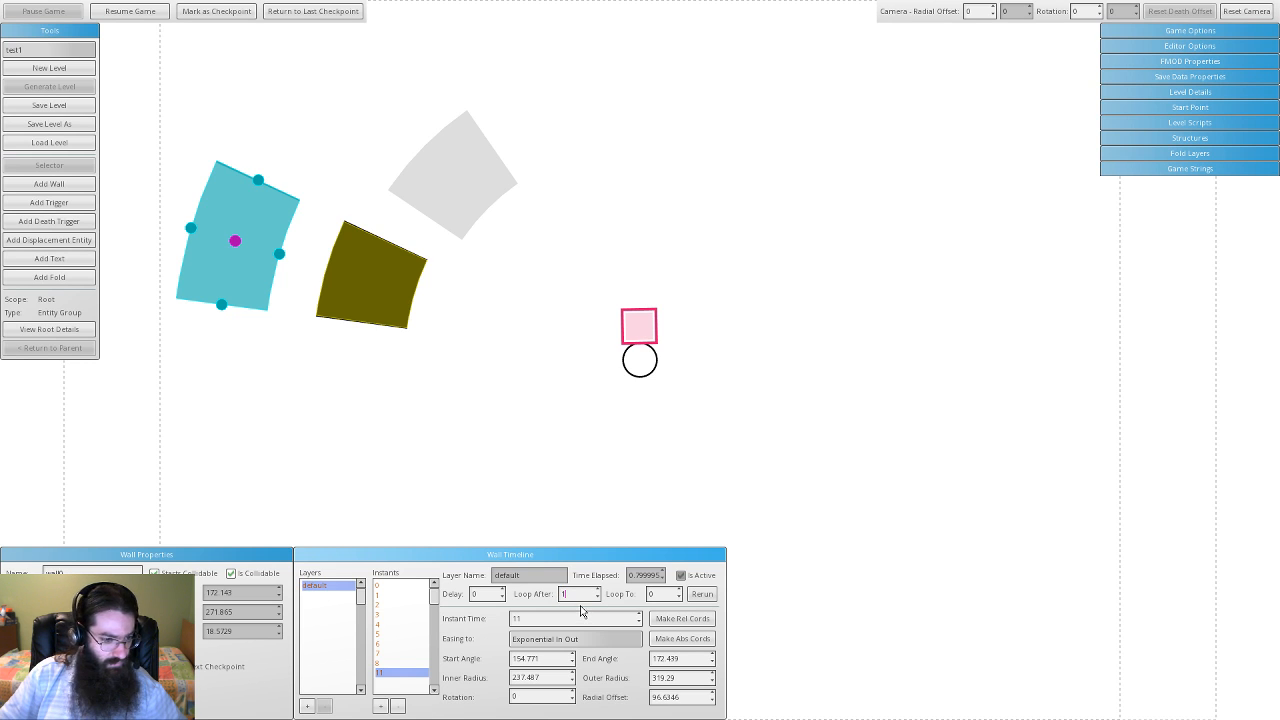
click(403, 603)
click(400, 645)
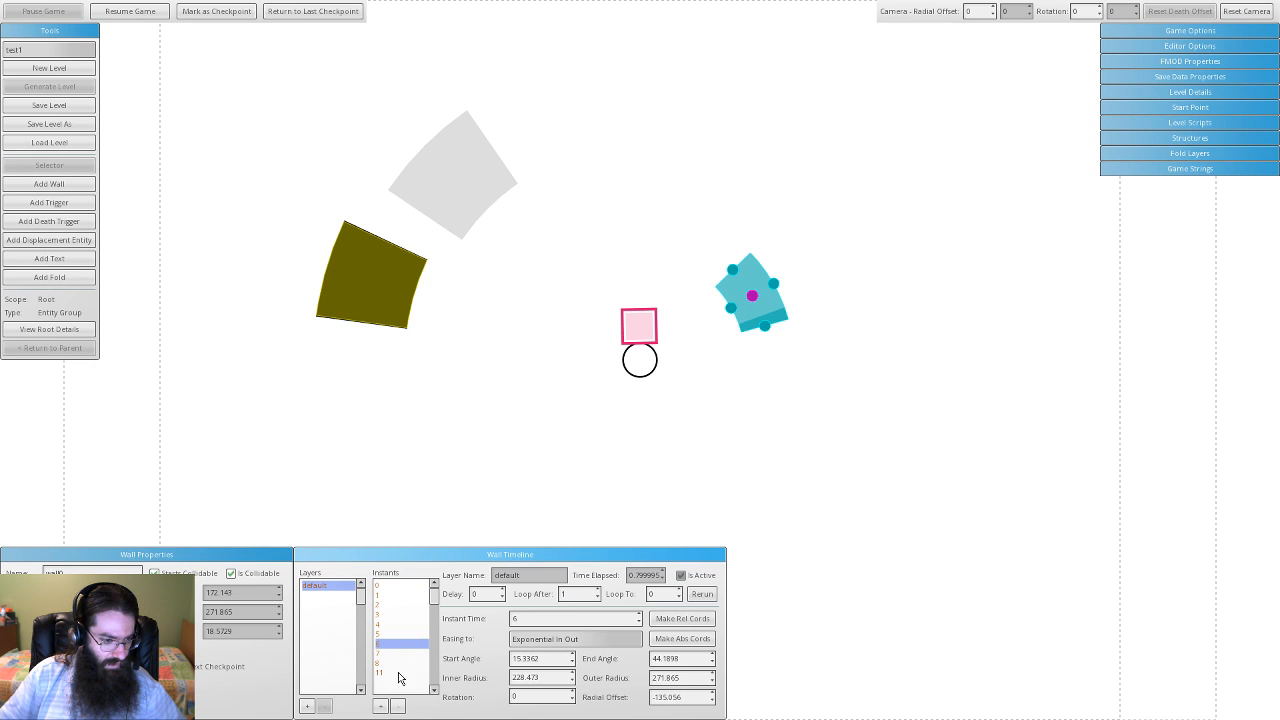
click(398, 672)
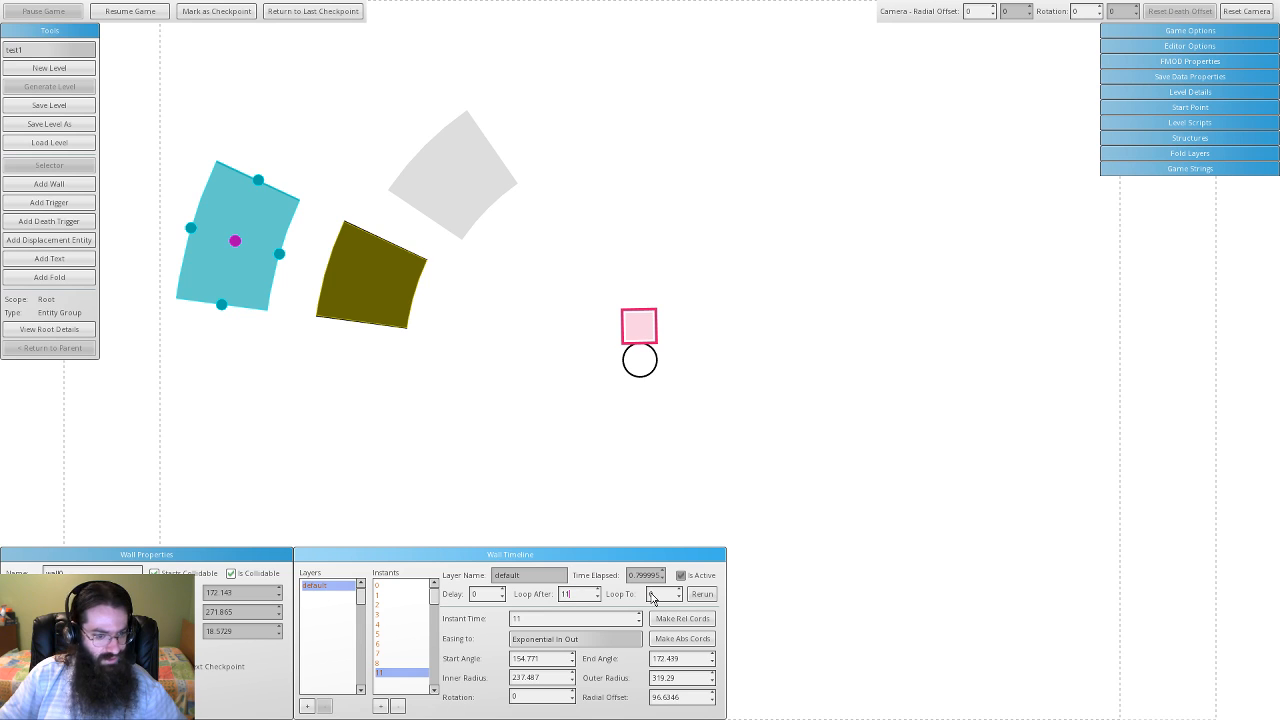
click(702, 594)
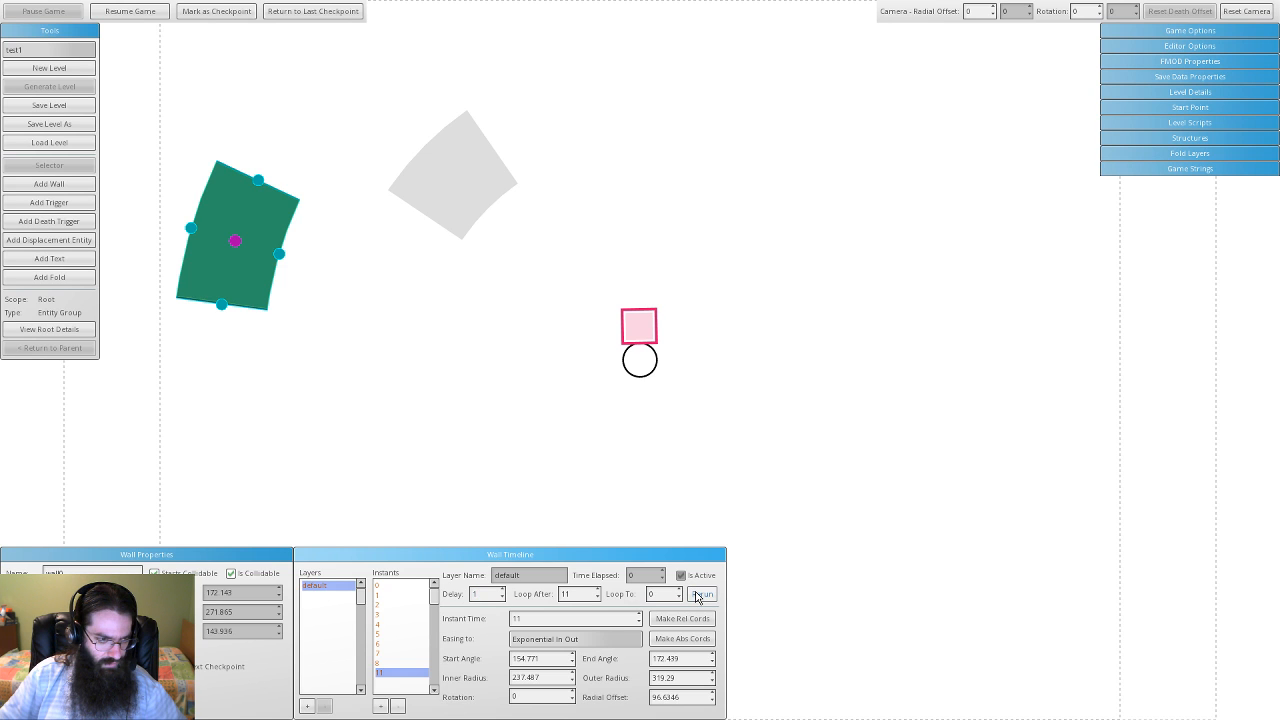
- Go back to the first keyframe, run the level, and rerun the wall animation from time 0
click(393, 615)
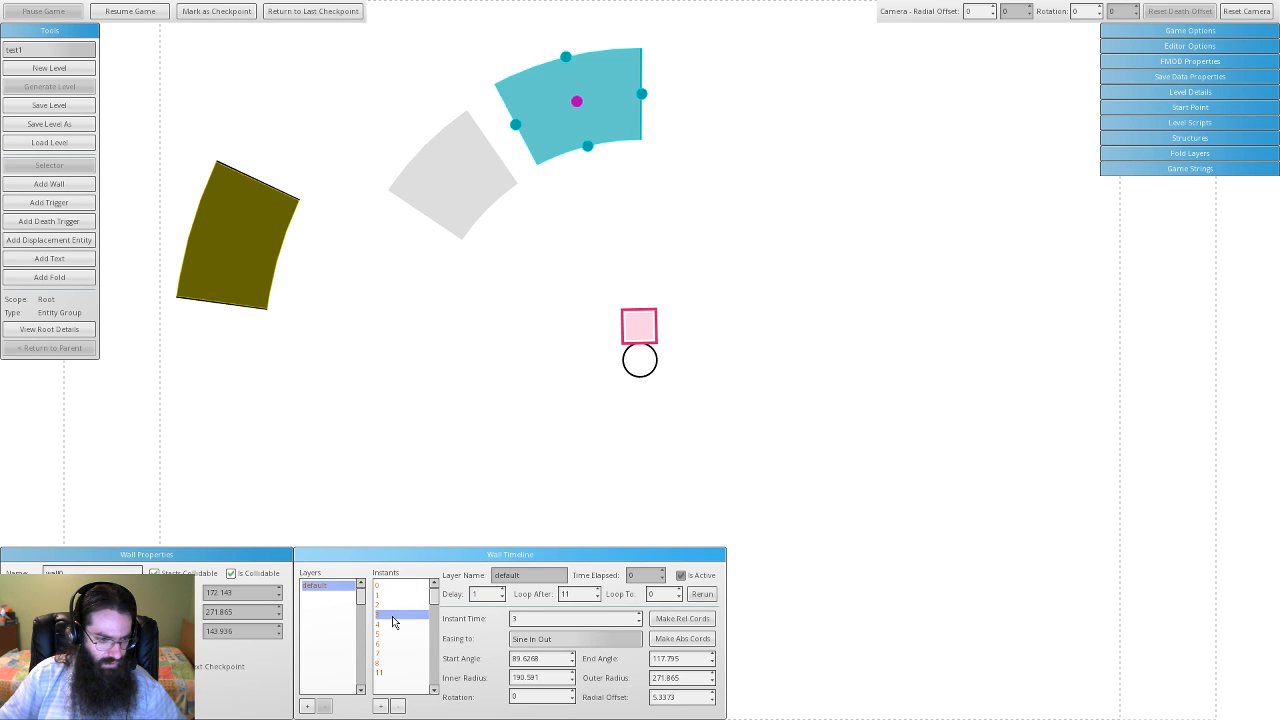
click(393, 586)
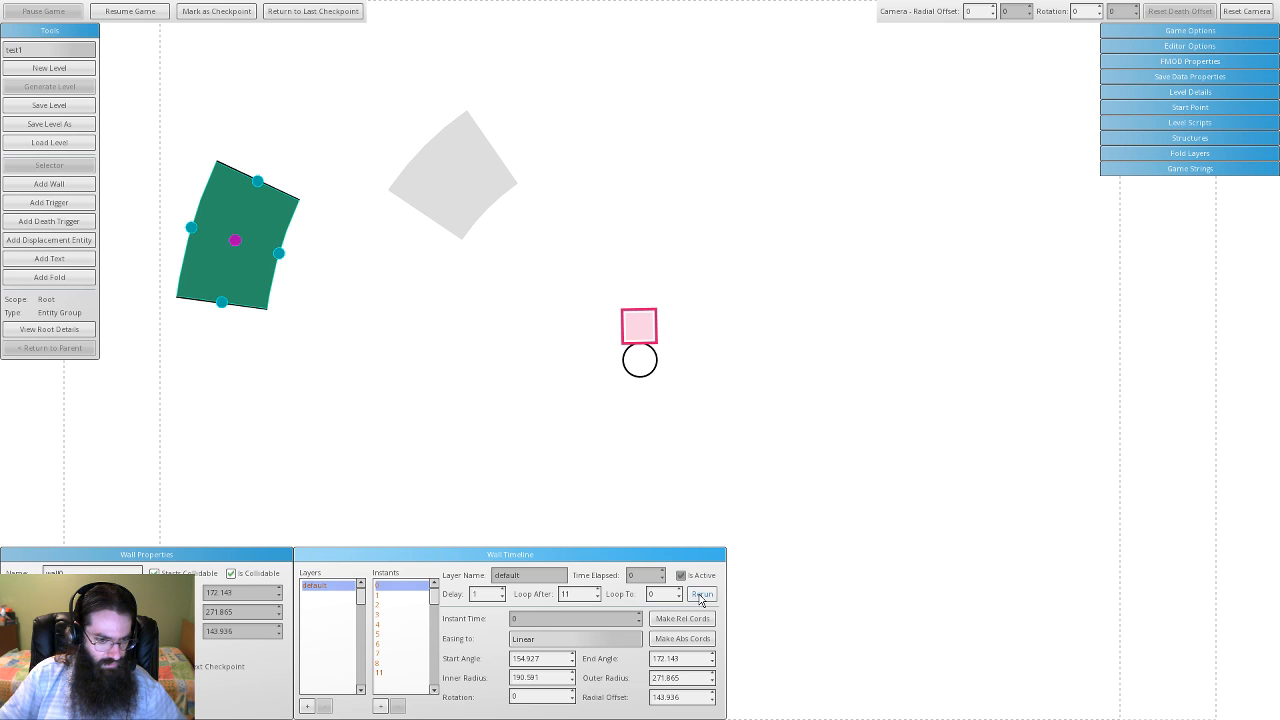
click(130, 11)
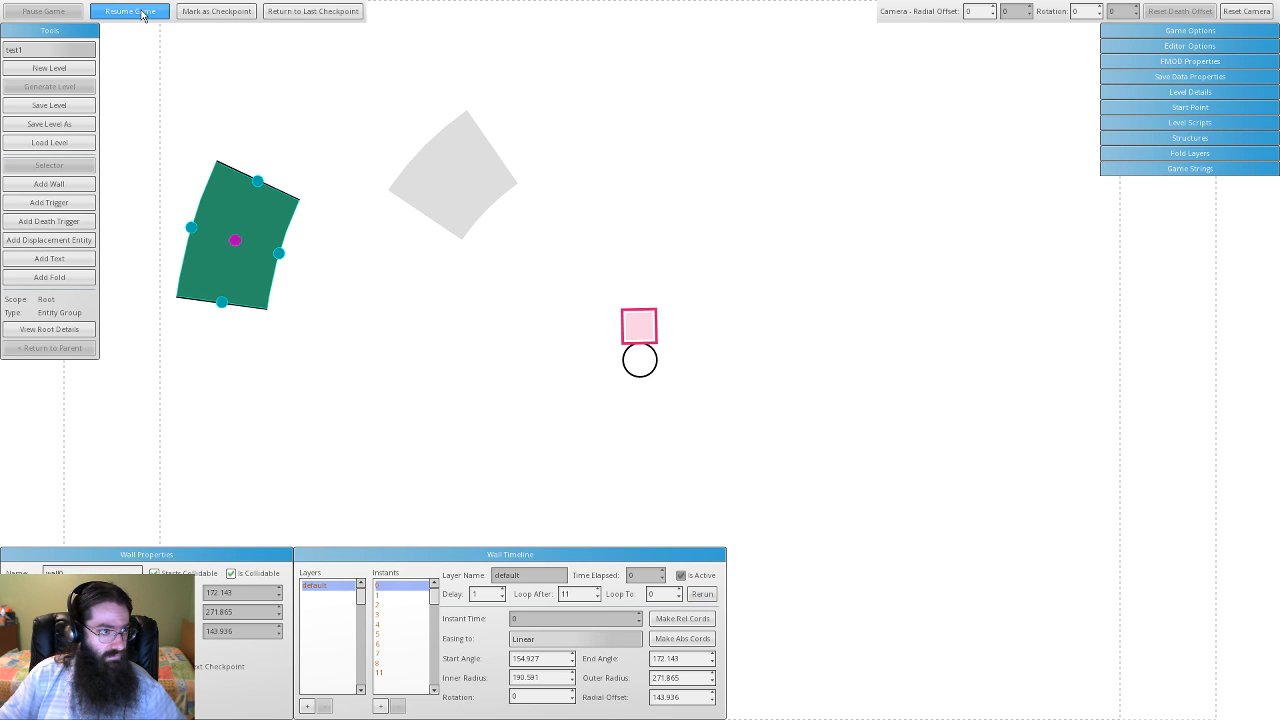
click(702, 594)
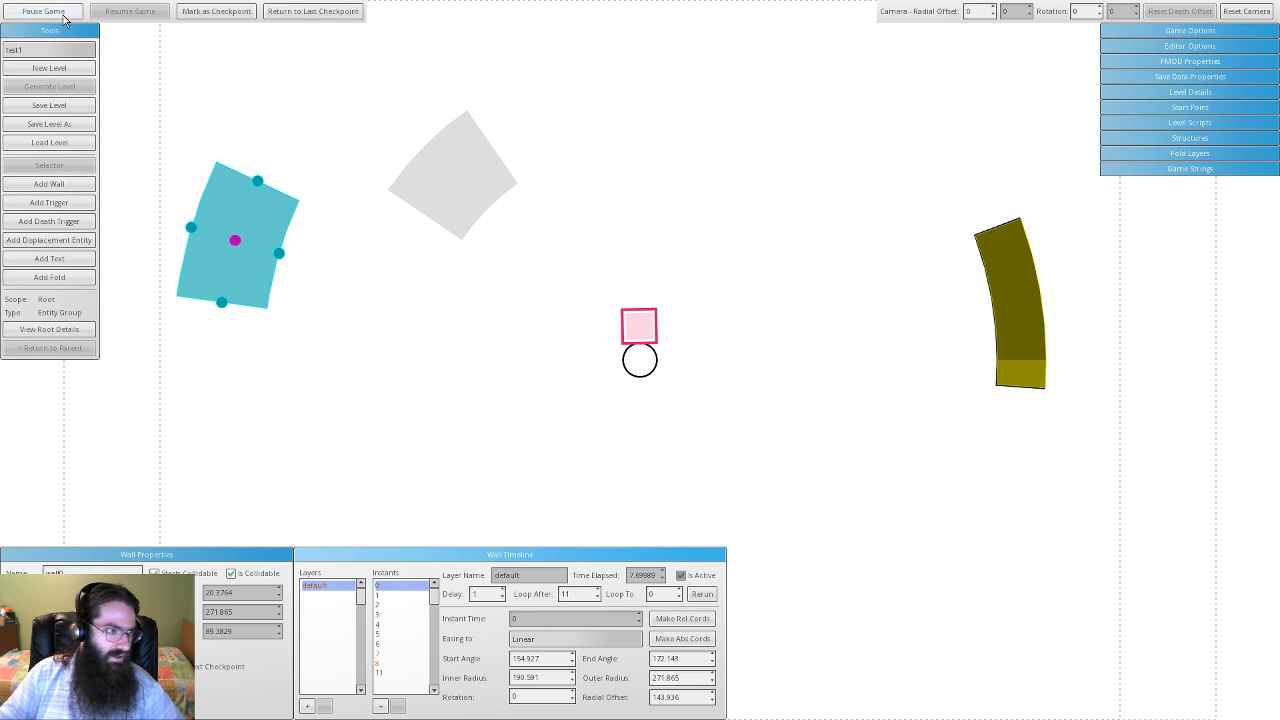
- Pause the level, turn off Is Selectable on the light-blue trigger, then deselect everything
click(67, 12)
click(465, 168)
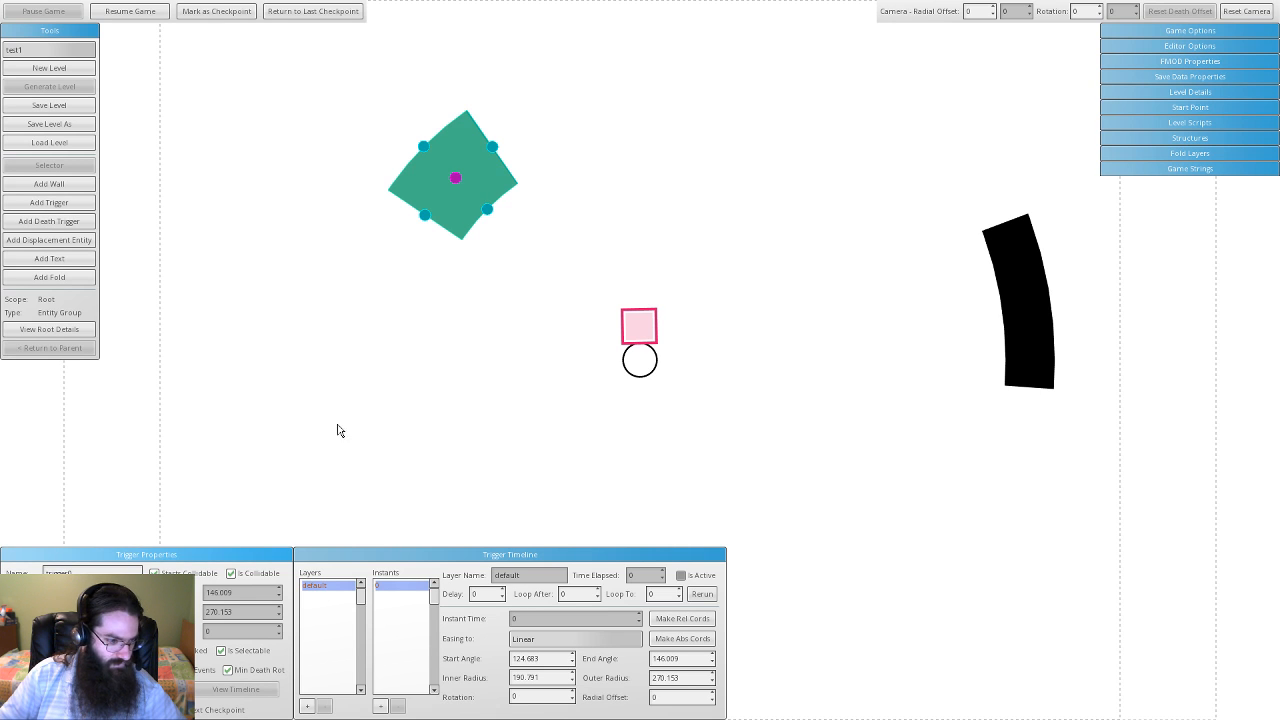
click(1022, 276)
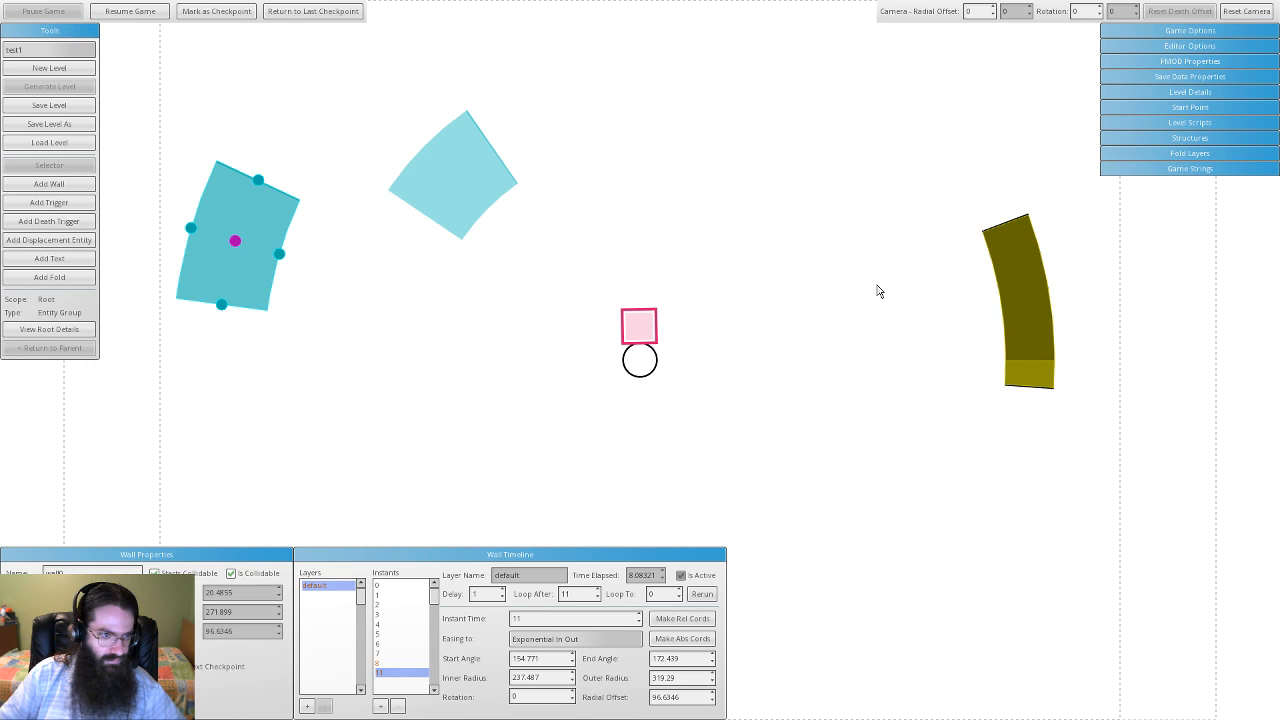
click(468, 184)
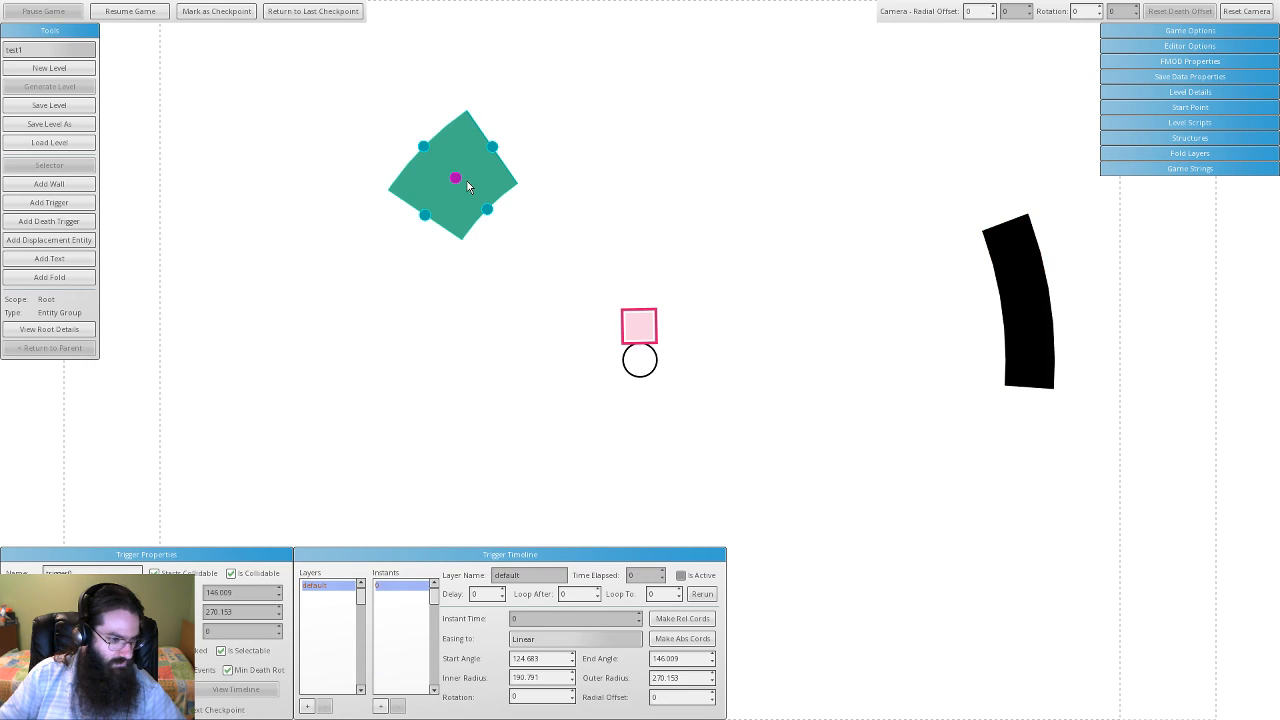
click(221, 651)
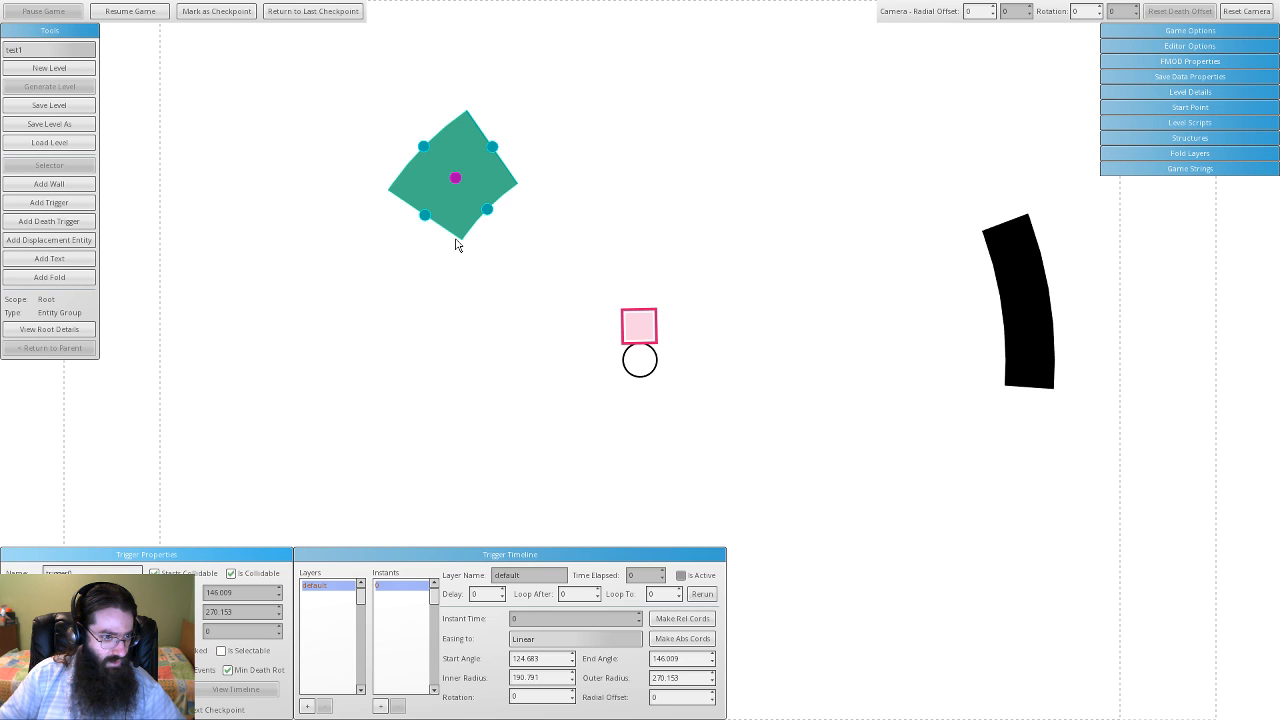
click(445, 287)
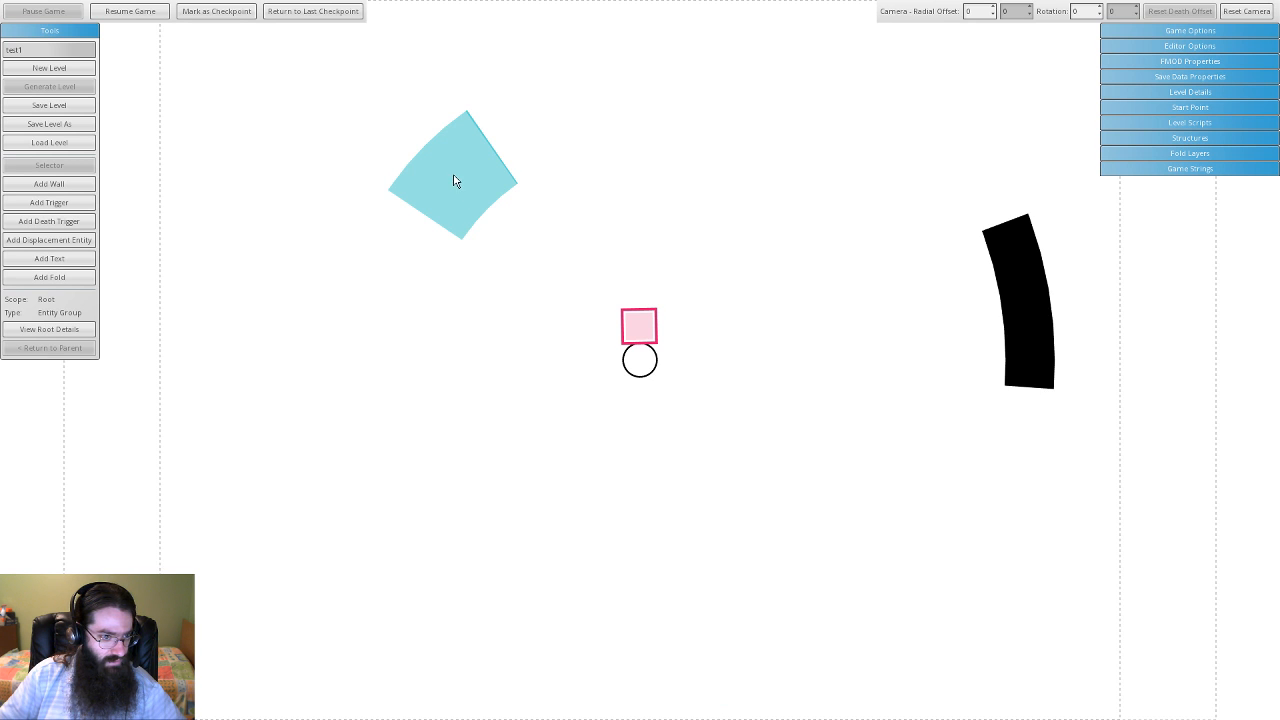
click(1022, 294)
click(446, 211)
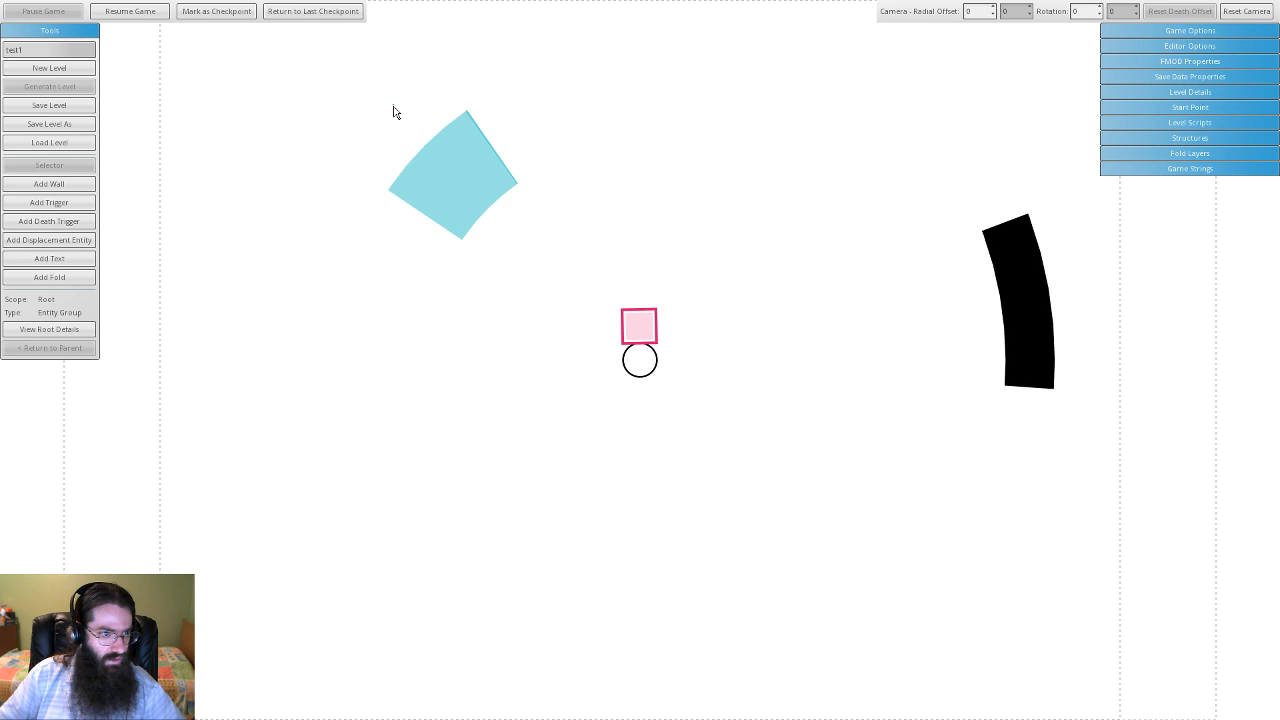
- Confirm the cyan trigger can no longer be box-selected while the arc wall still can
drag(393, 112, 578, 240)
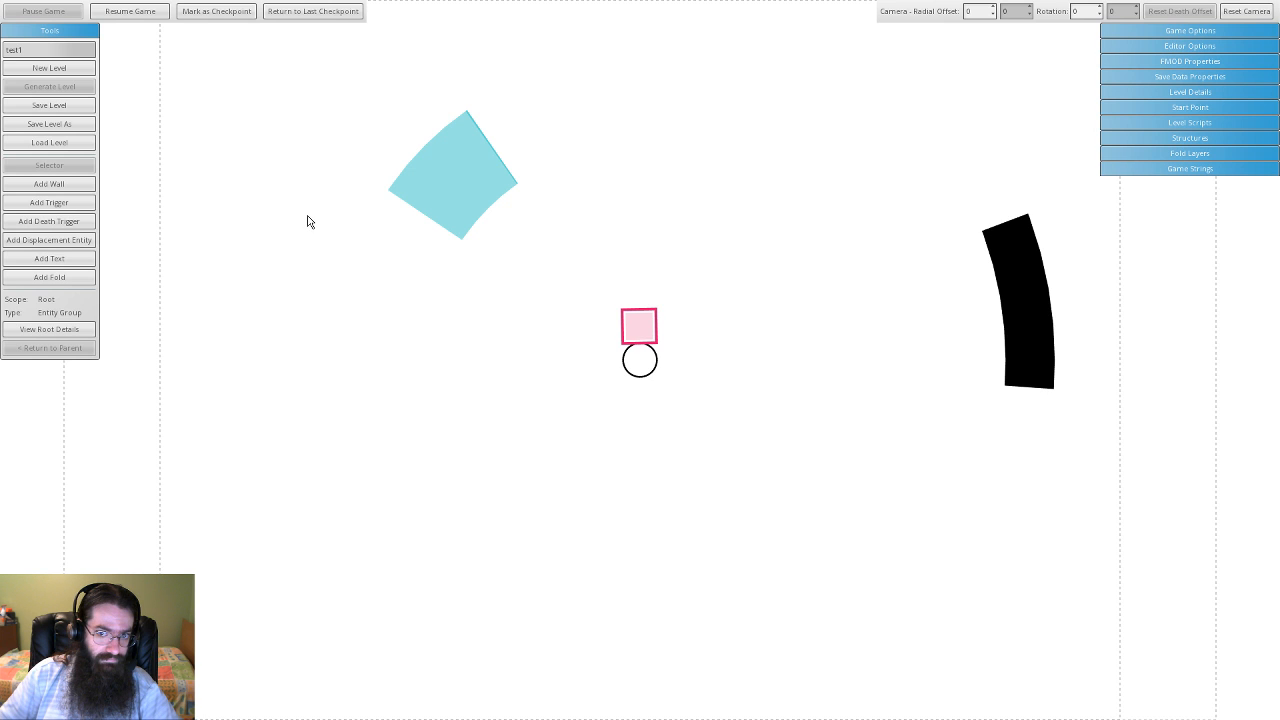
click(1022, 297)
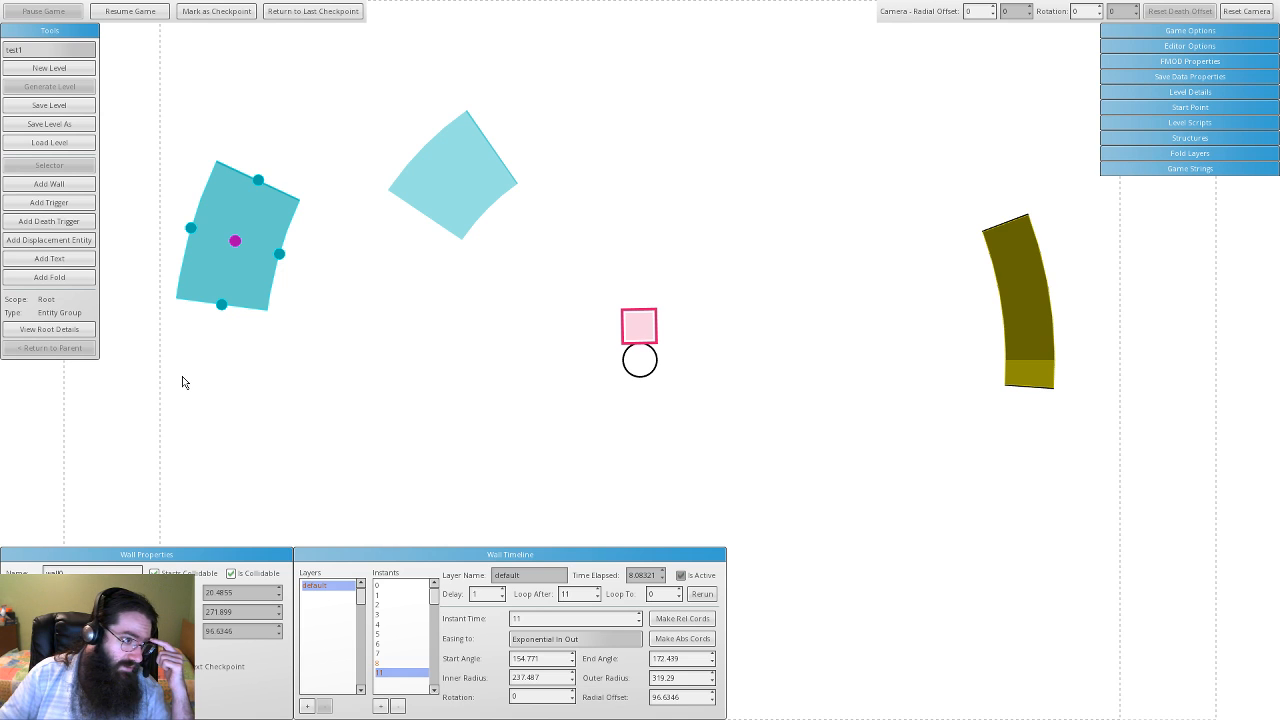
click(455, 167)
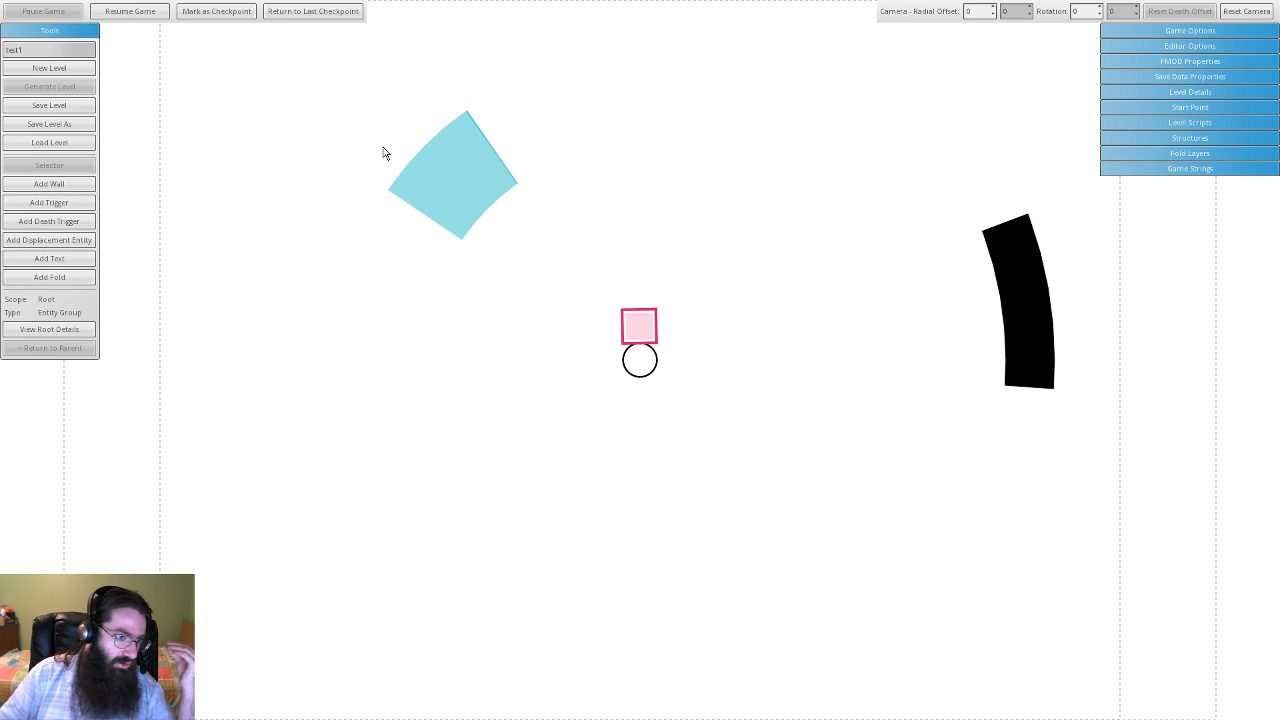
drag(383, 151, 565, 245)
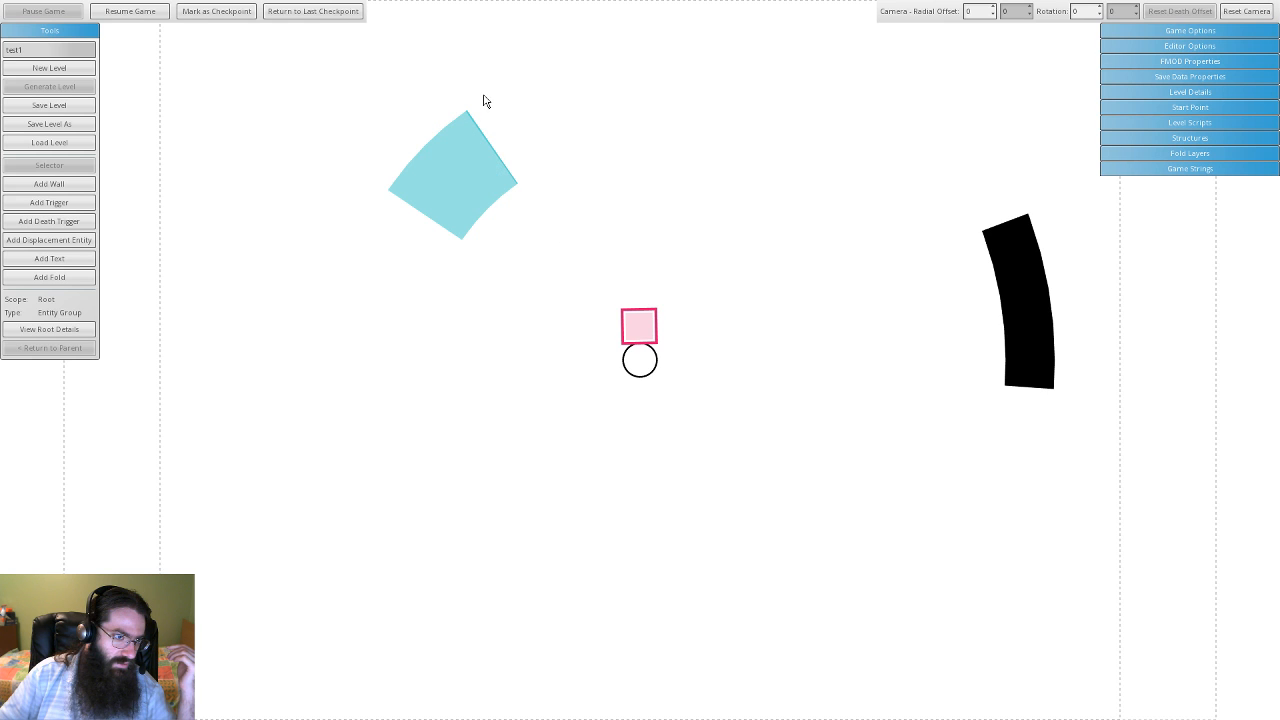
drag(483, 101, 469, 213)
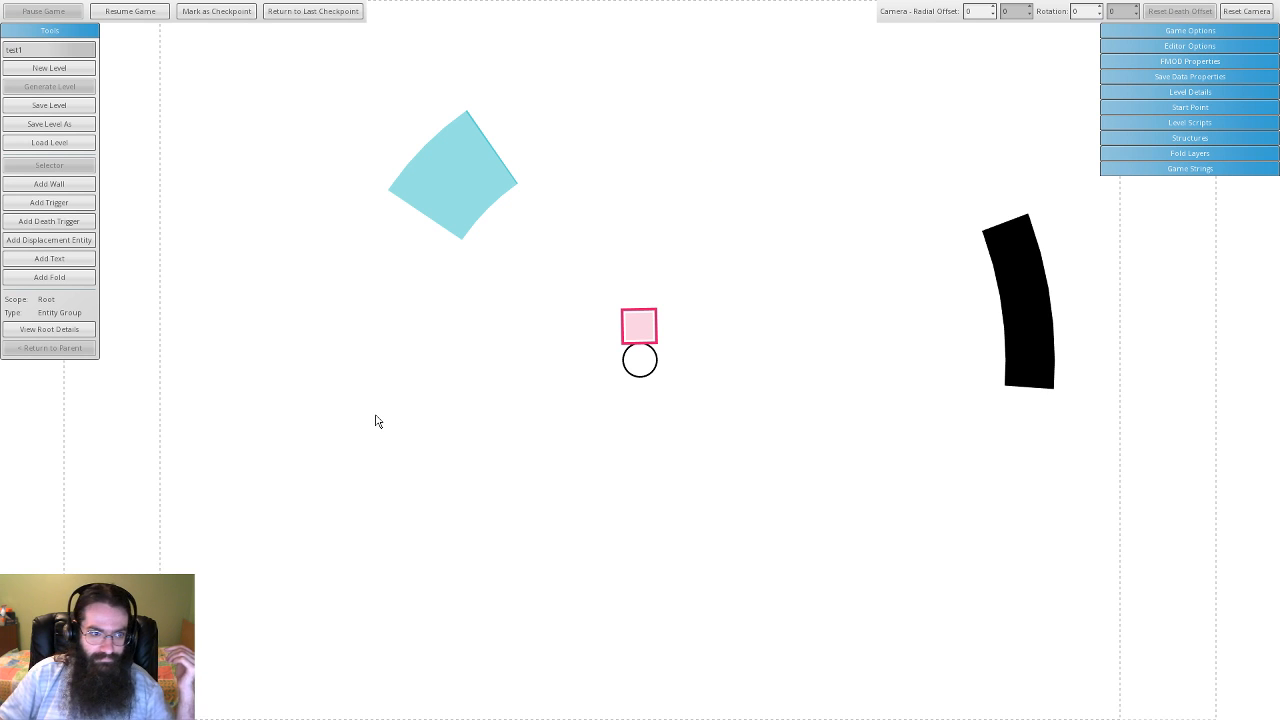
- Resume the level and steer the player into the cyan trigger and back to centre
key(Escape)
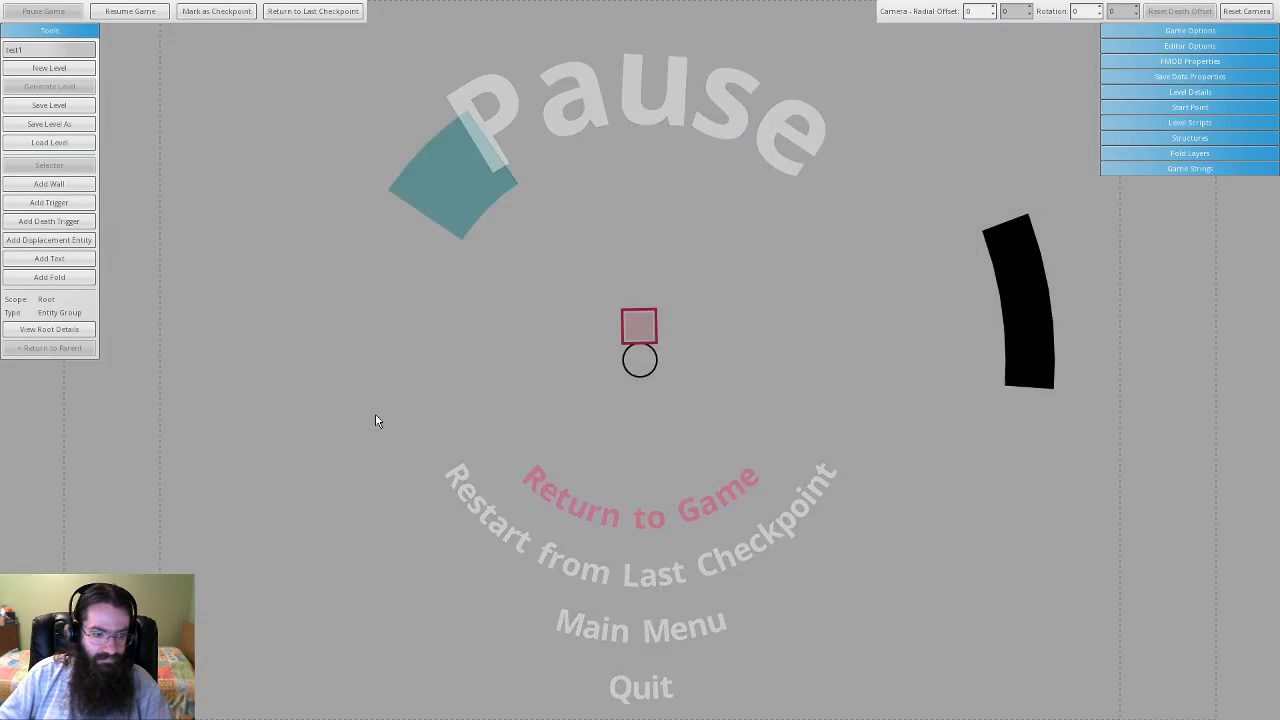
key(Escape)
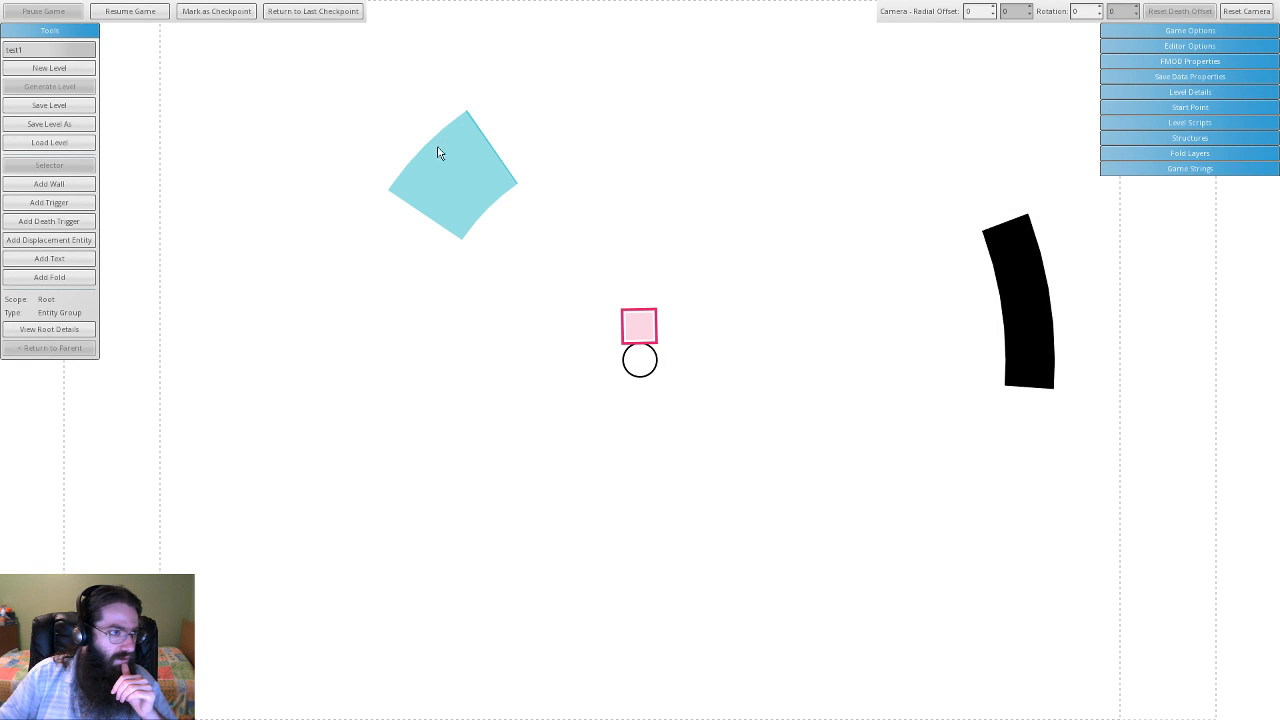
click(151, 13)
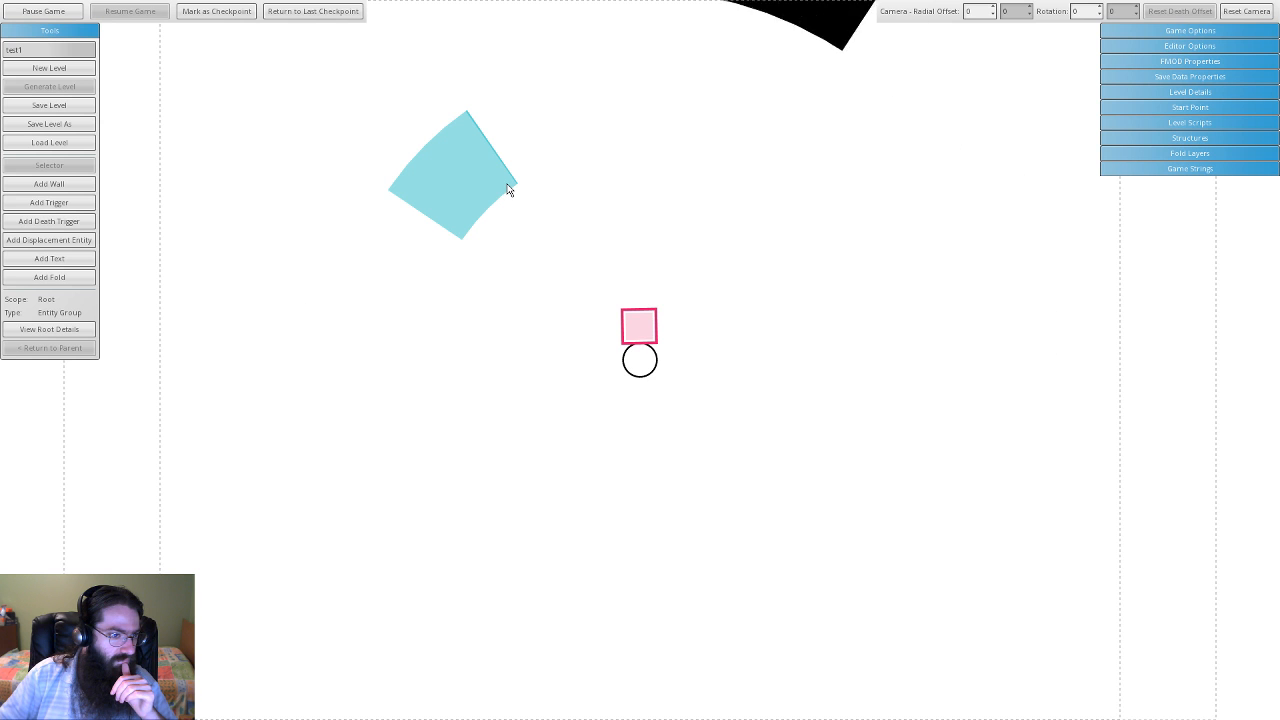
key(Left)
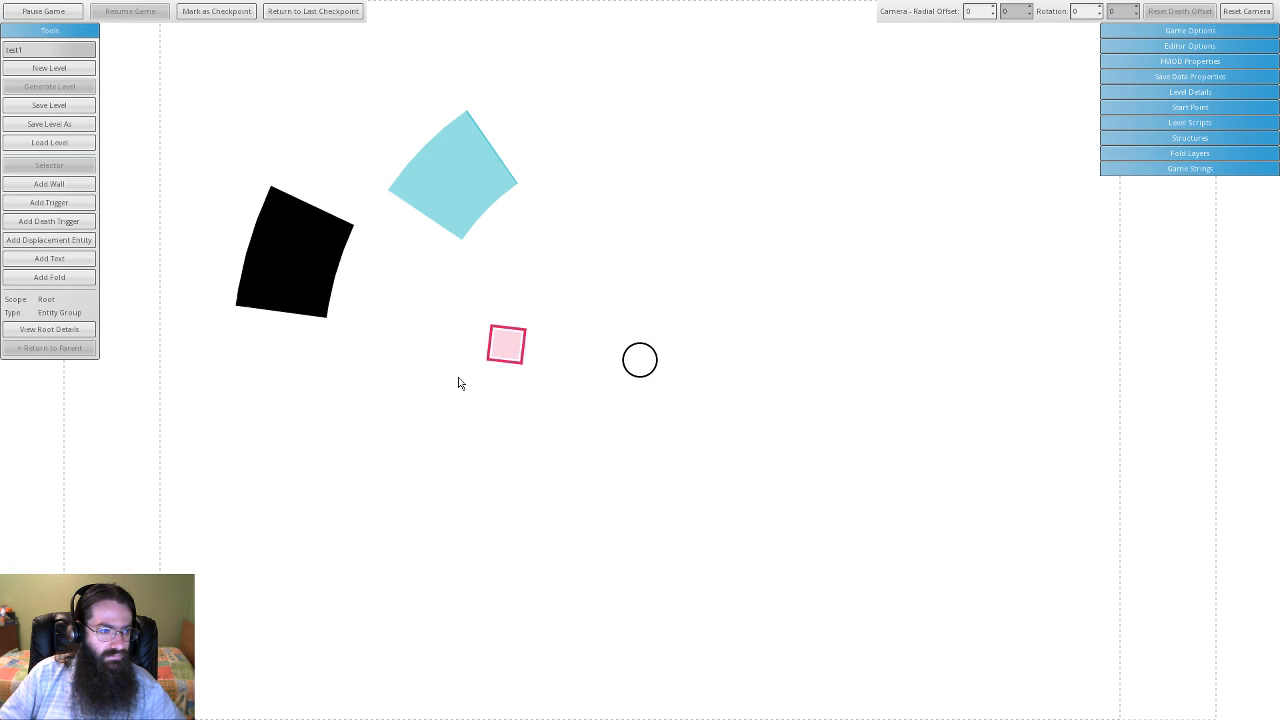
key(Right)
key(Up)
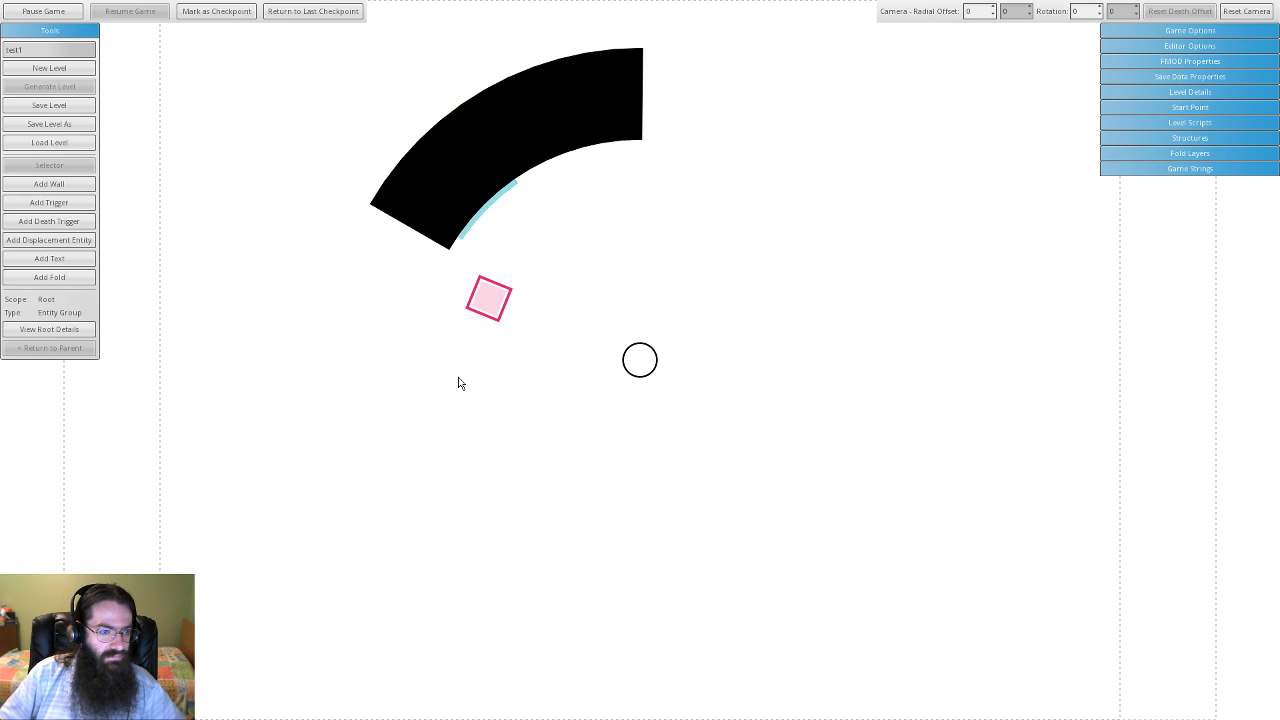
key(Up)
key(Right)
key(Down)
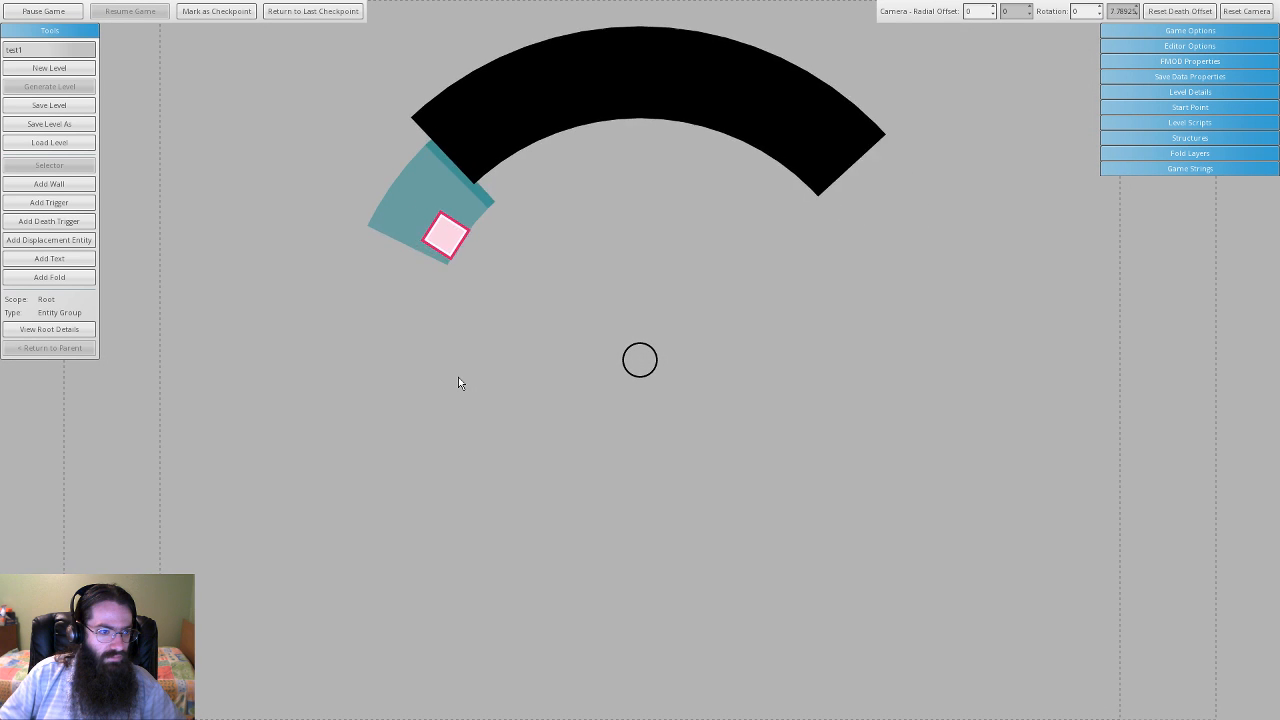
key(Down)
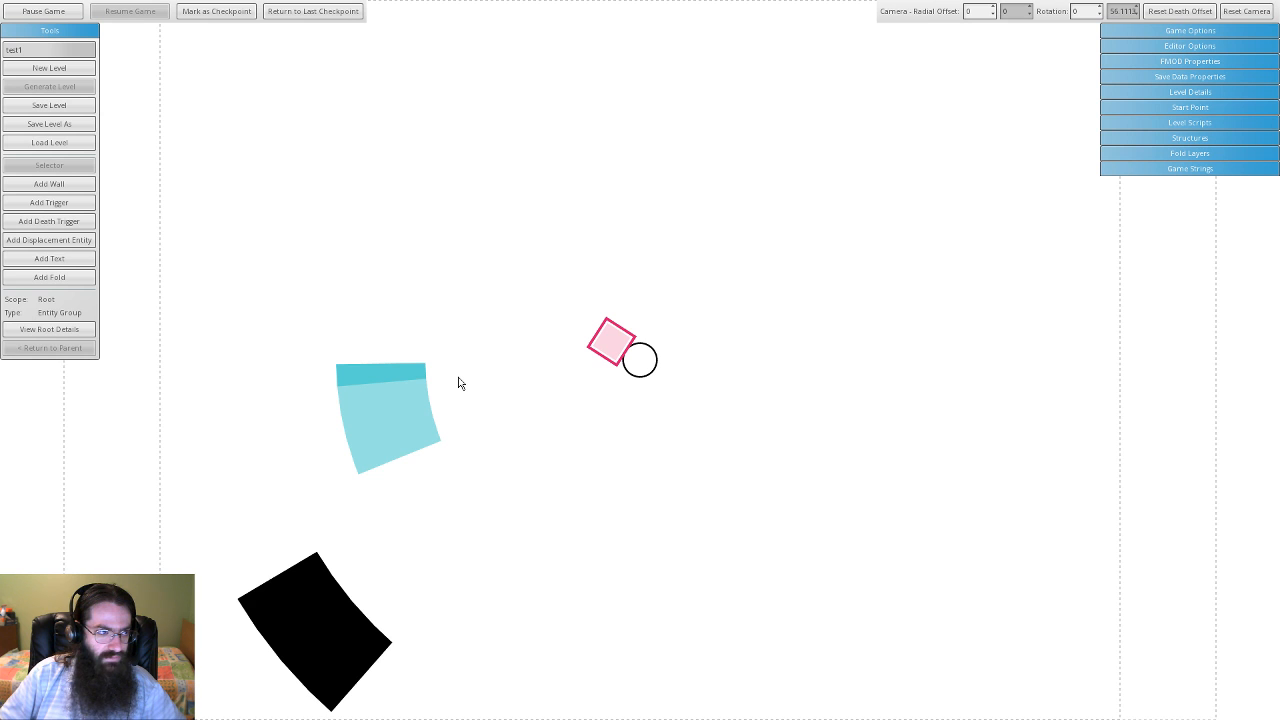
- Circle the player around the centre with the camera radial offset pulled in to -130
key(Up)
key(Left)
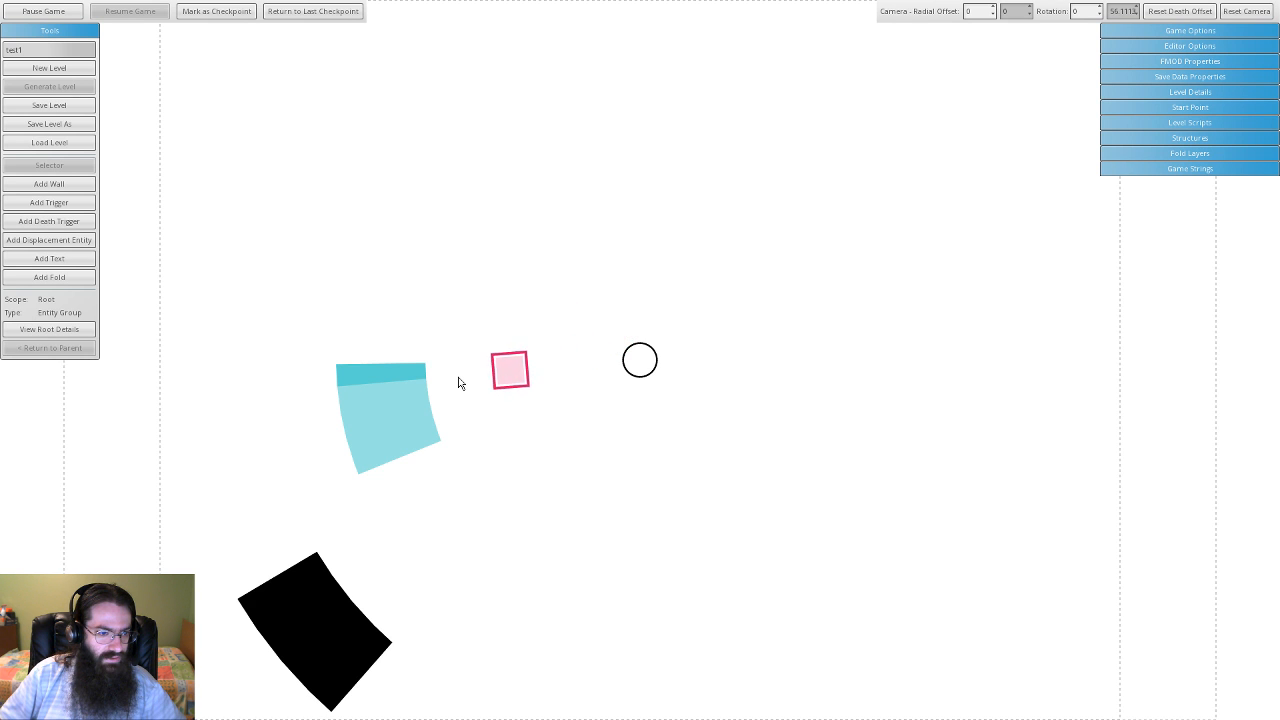
key(Up)
key(Left)
key(Down)
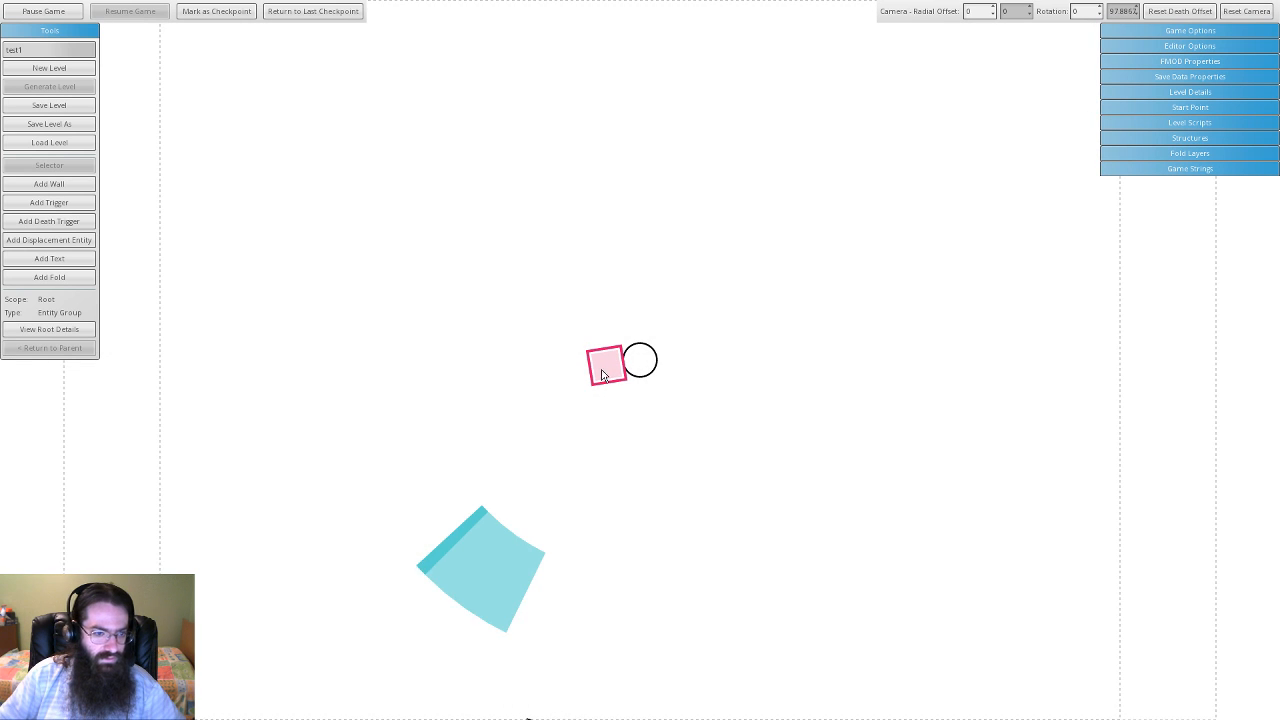
scroll(600, 383, down, 4)
scroll(602, 400, down, 5)
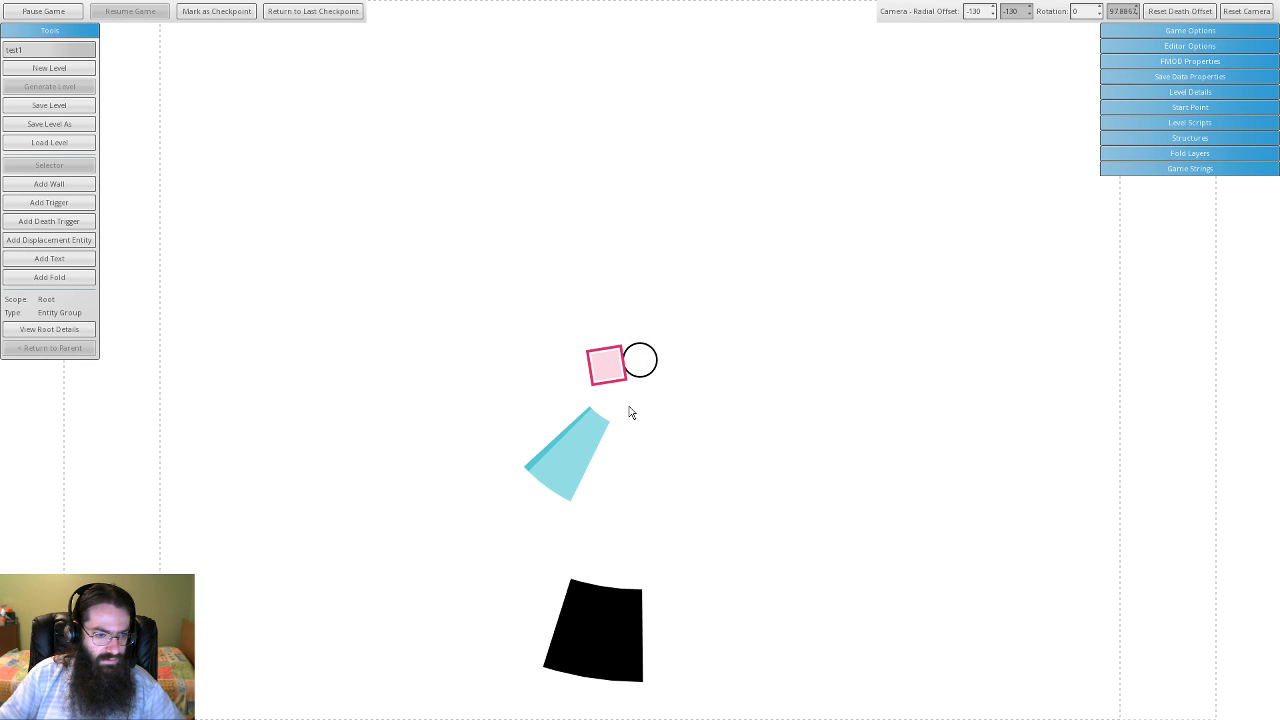
key(Right)
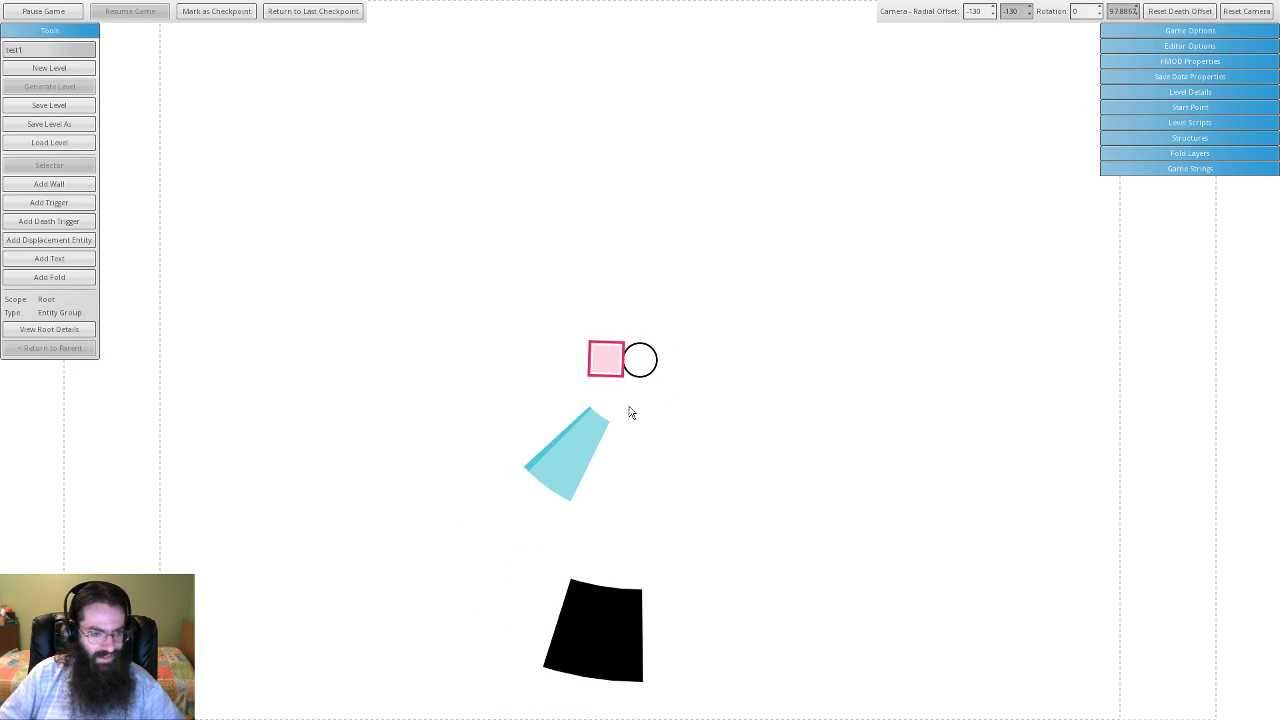
key(Left)
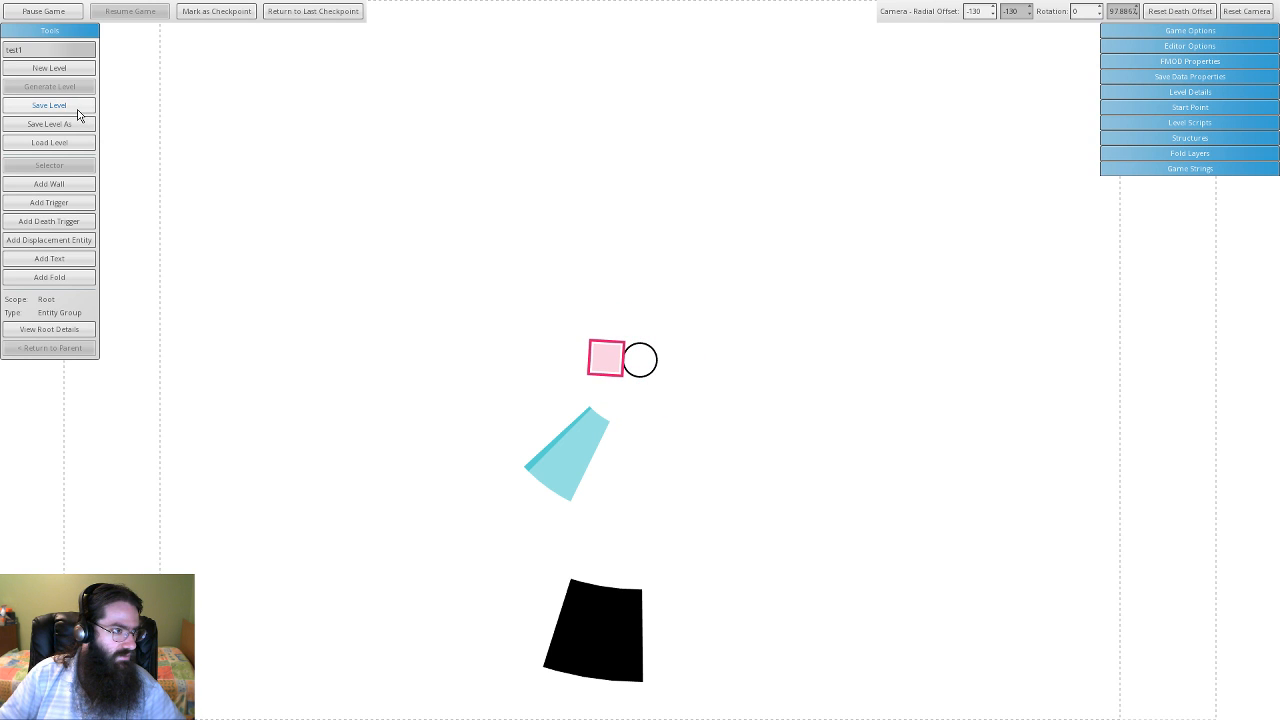
- Reload the saved level to reset both camera radial offset fields to 0
click(86, 147)
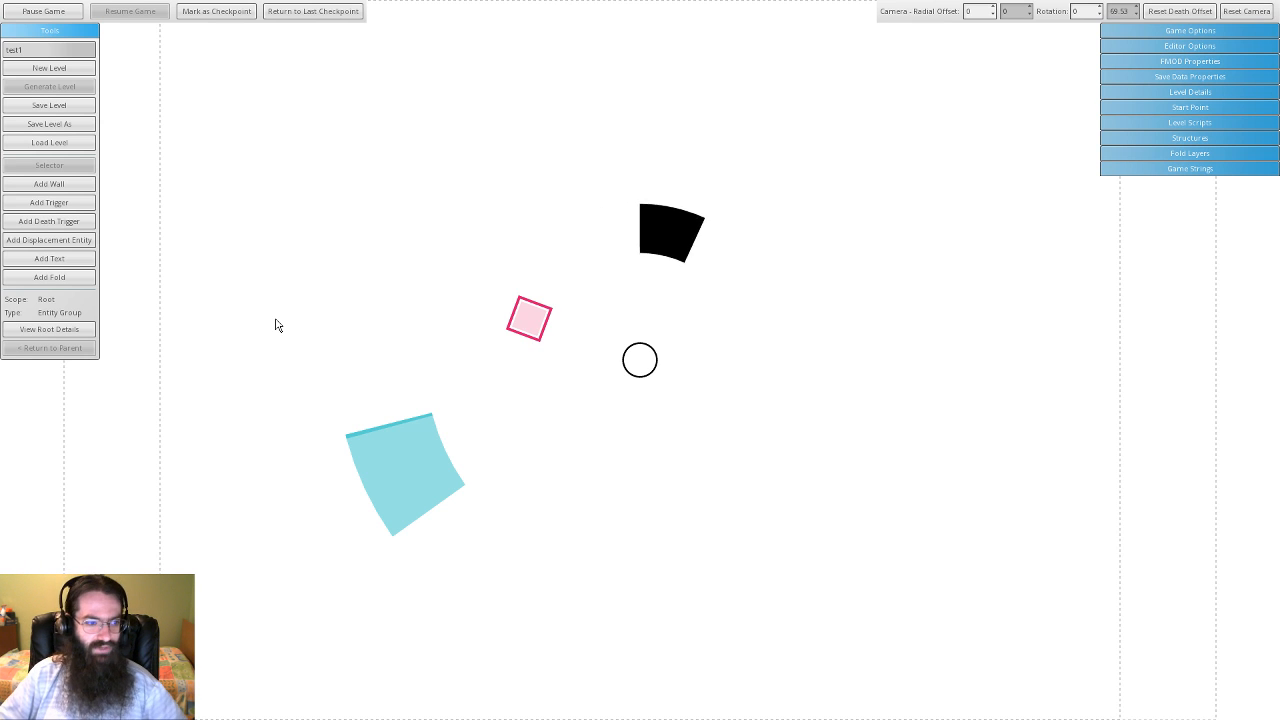
click(434, 502)
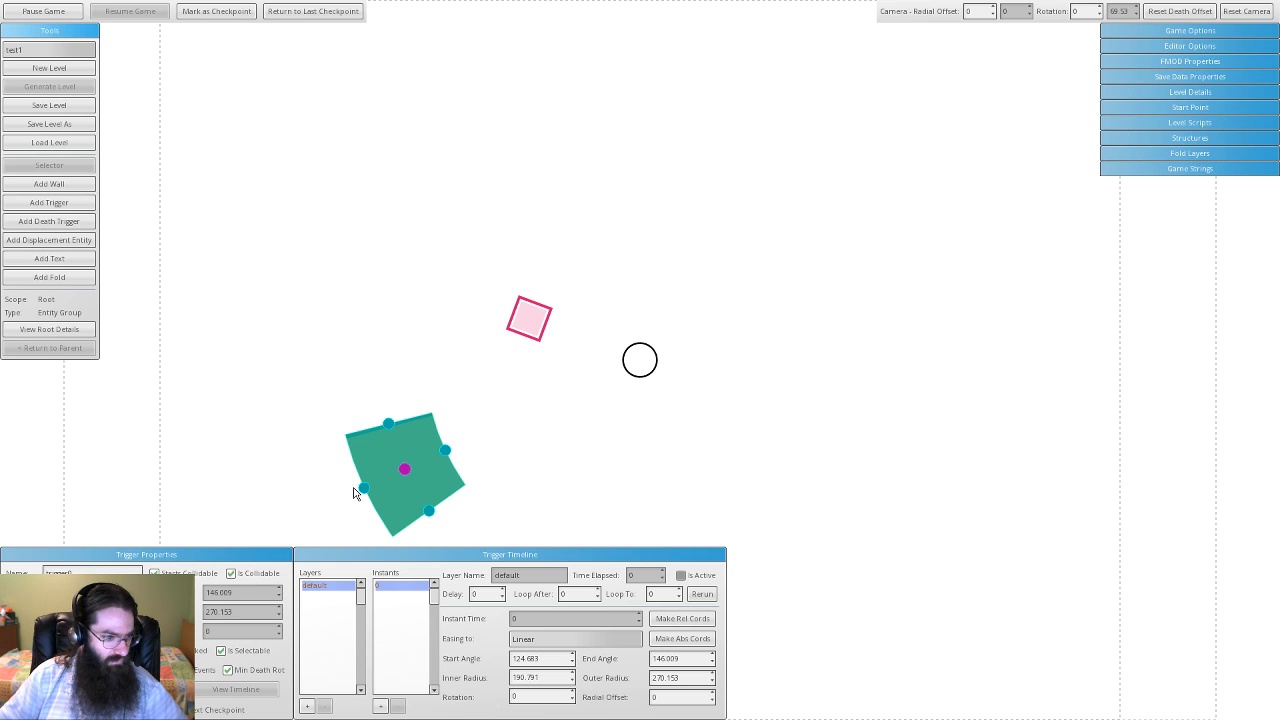
click(221, 650)
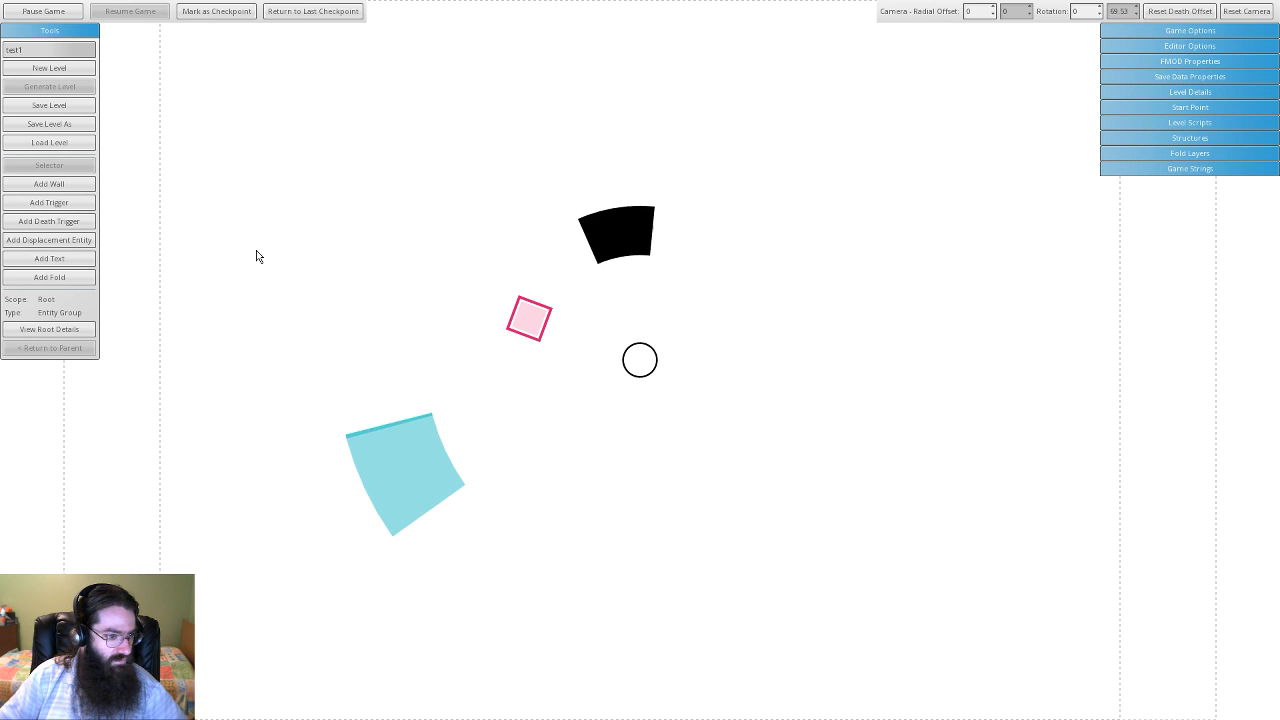
click(268, 263)
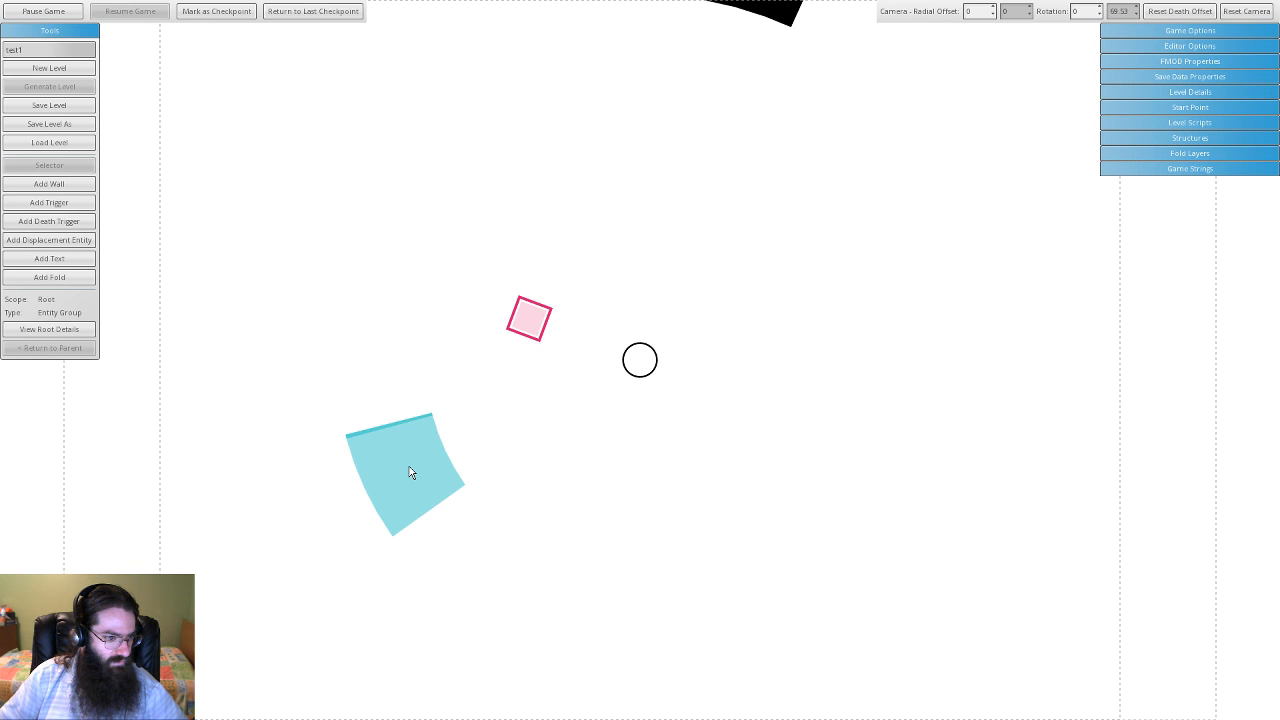
click(70, 11)
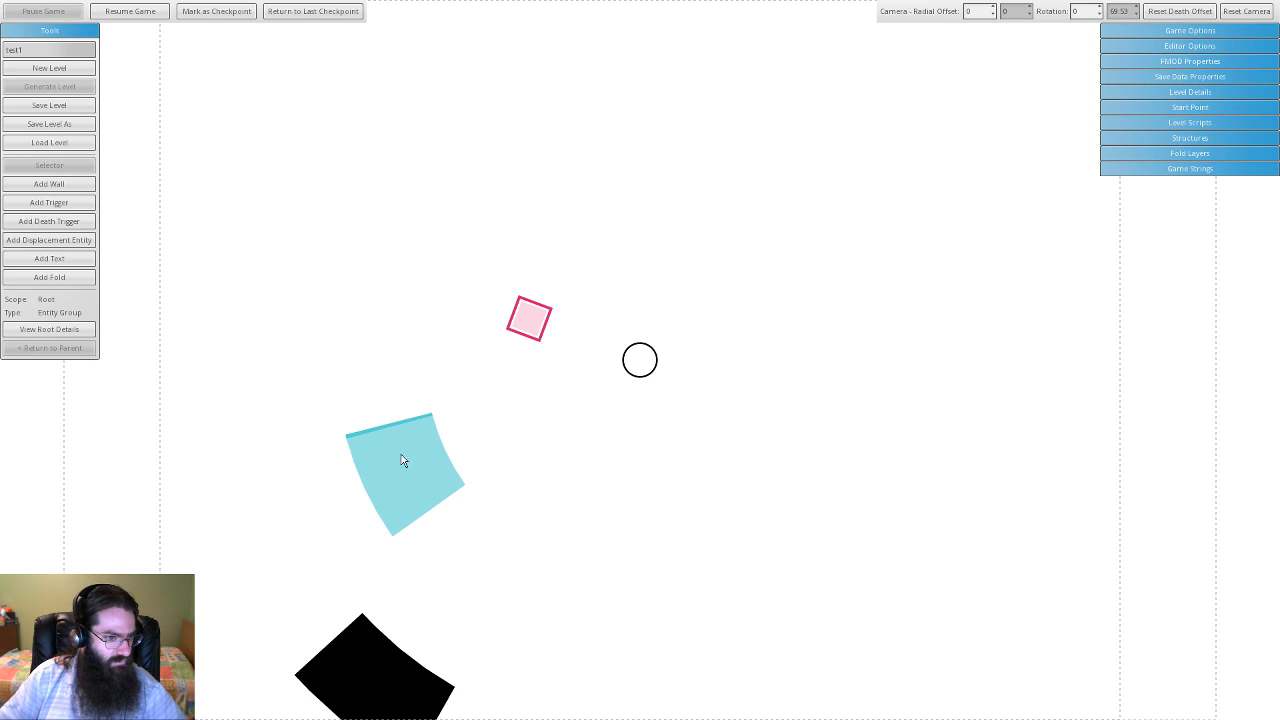
click(130, 11)
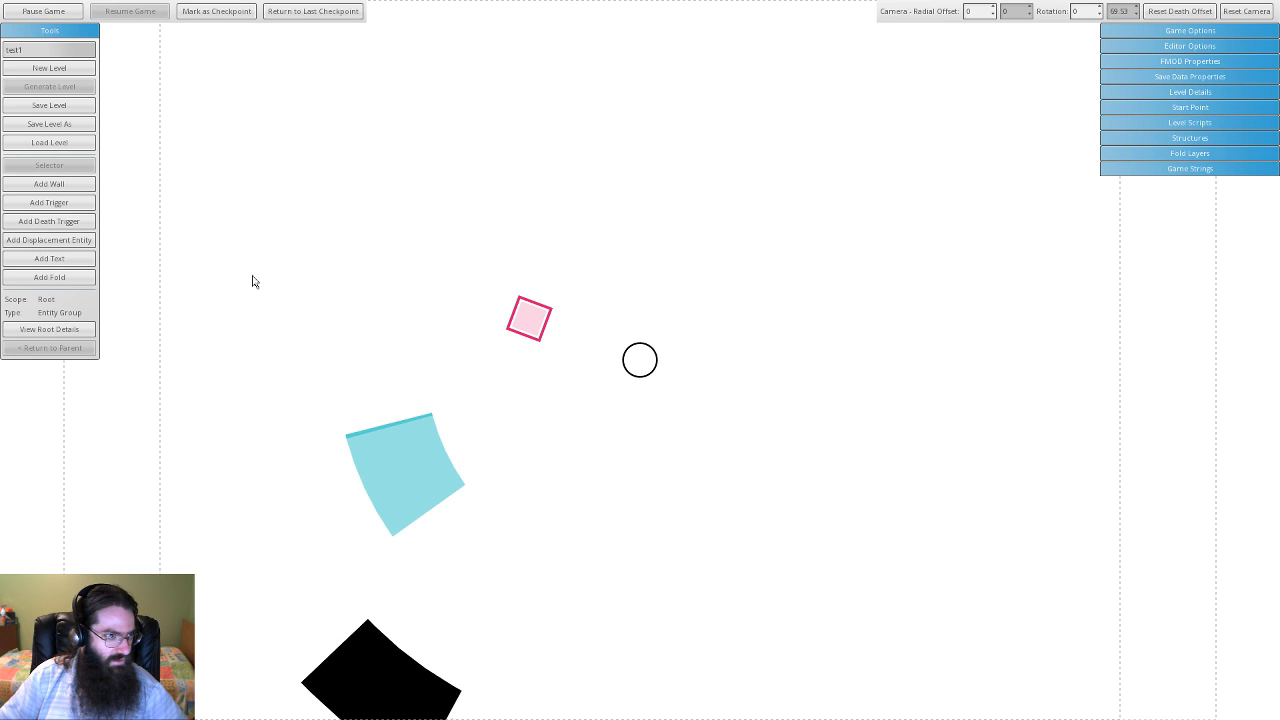
click(490, 540)
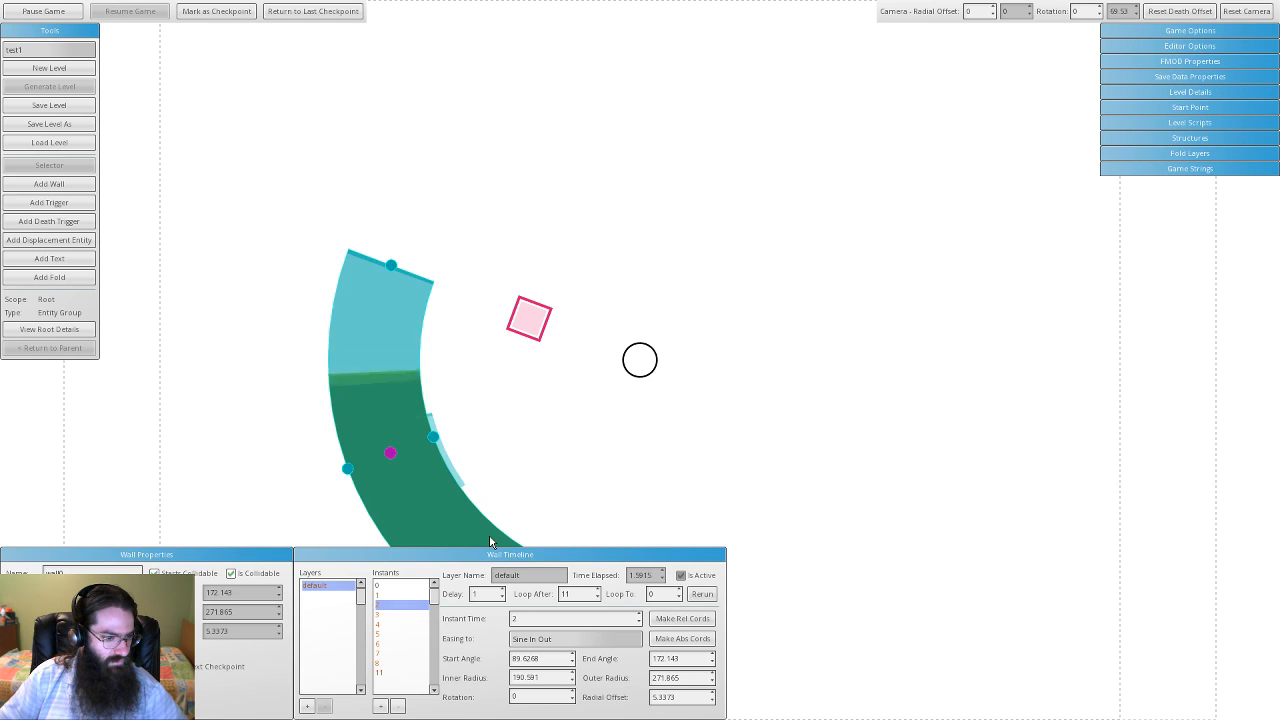
click(484, 434)
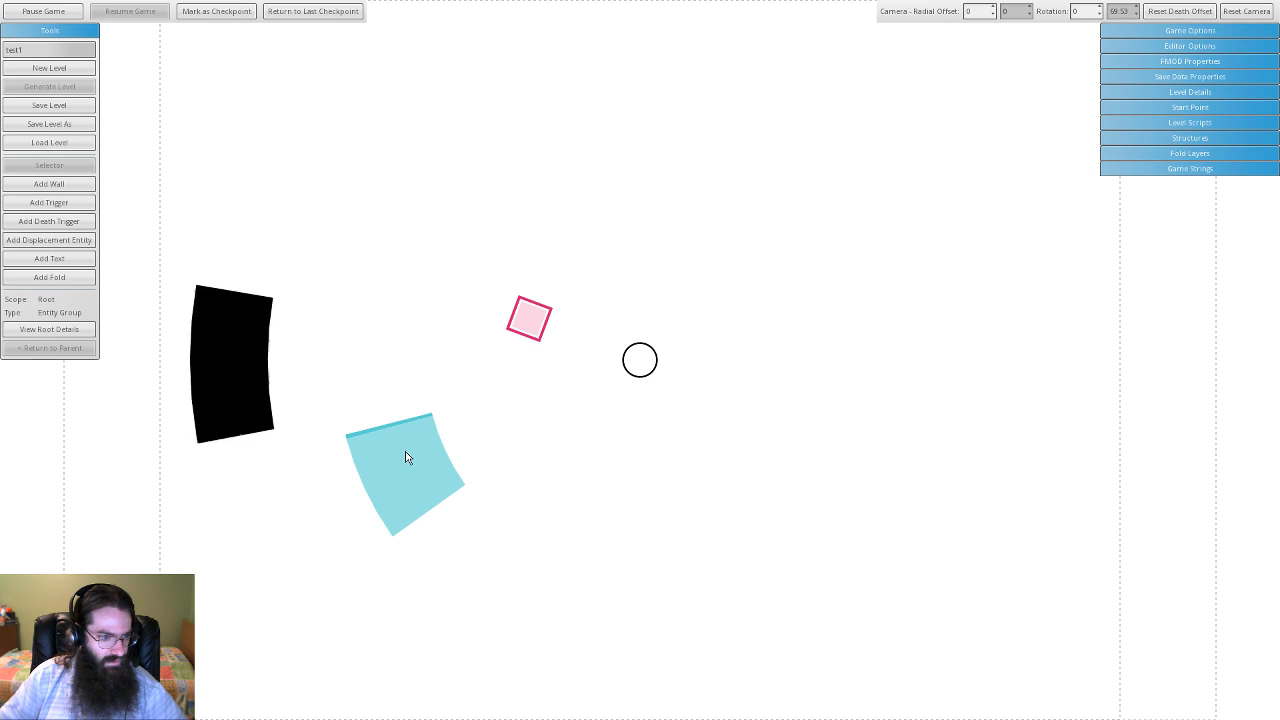
drag(399, 453, 406, 497)
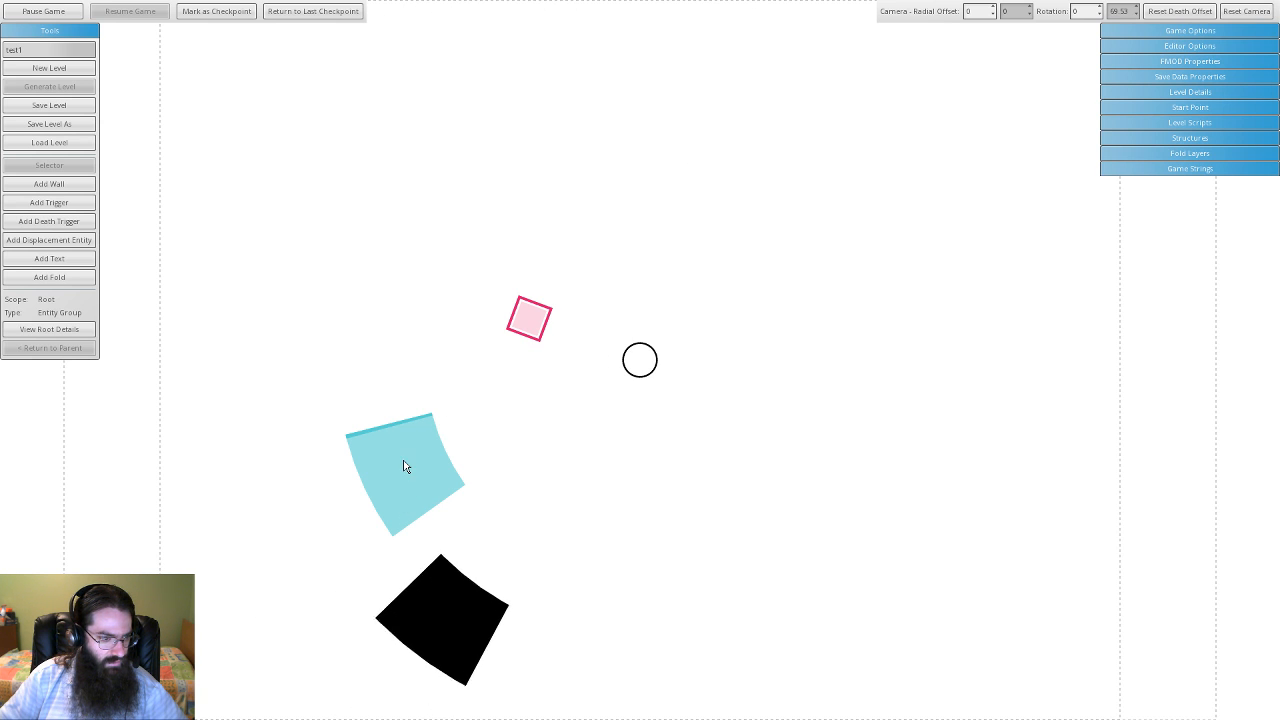
click(432, 456)
- Deselect the black wall, pause the game, and try marquee-selecting the cyan trigger
click(512, 432)
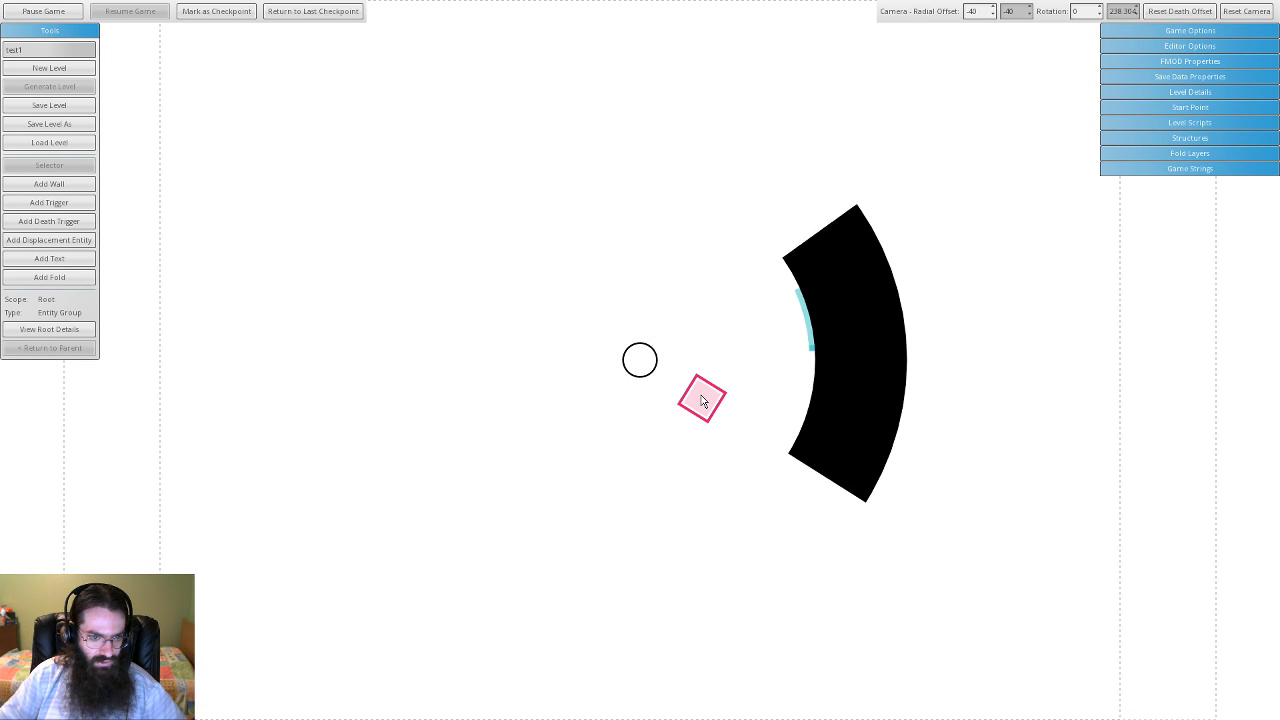
click(870, 427)
click(772, 354)
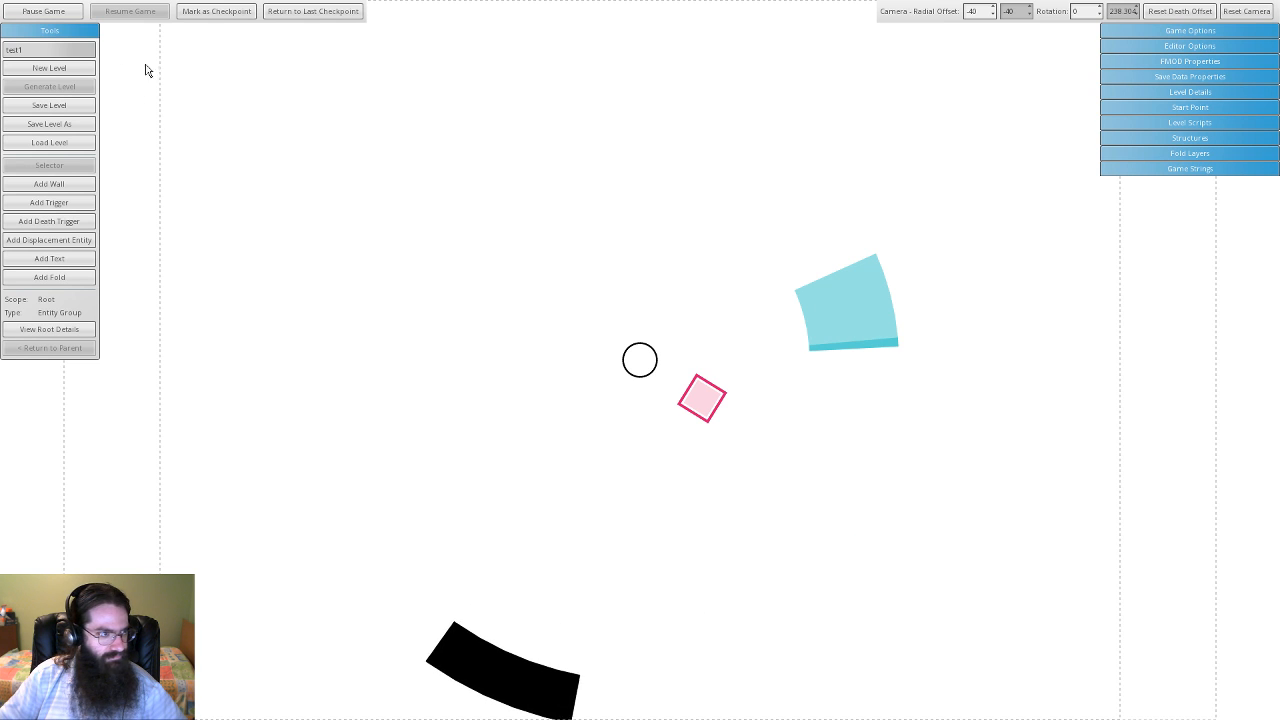
click(54, 12)
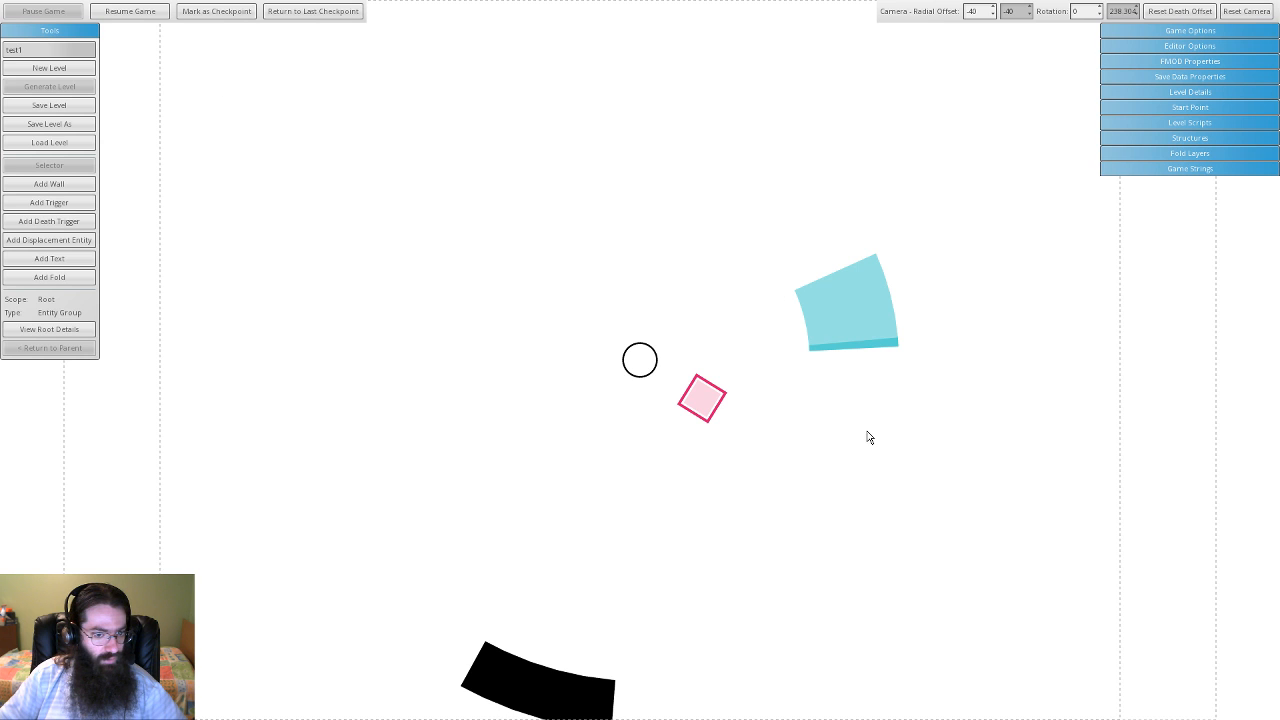
drag(867, 431, 761, 266)
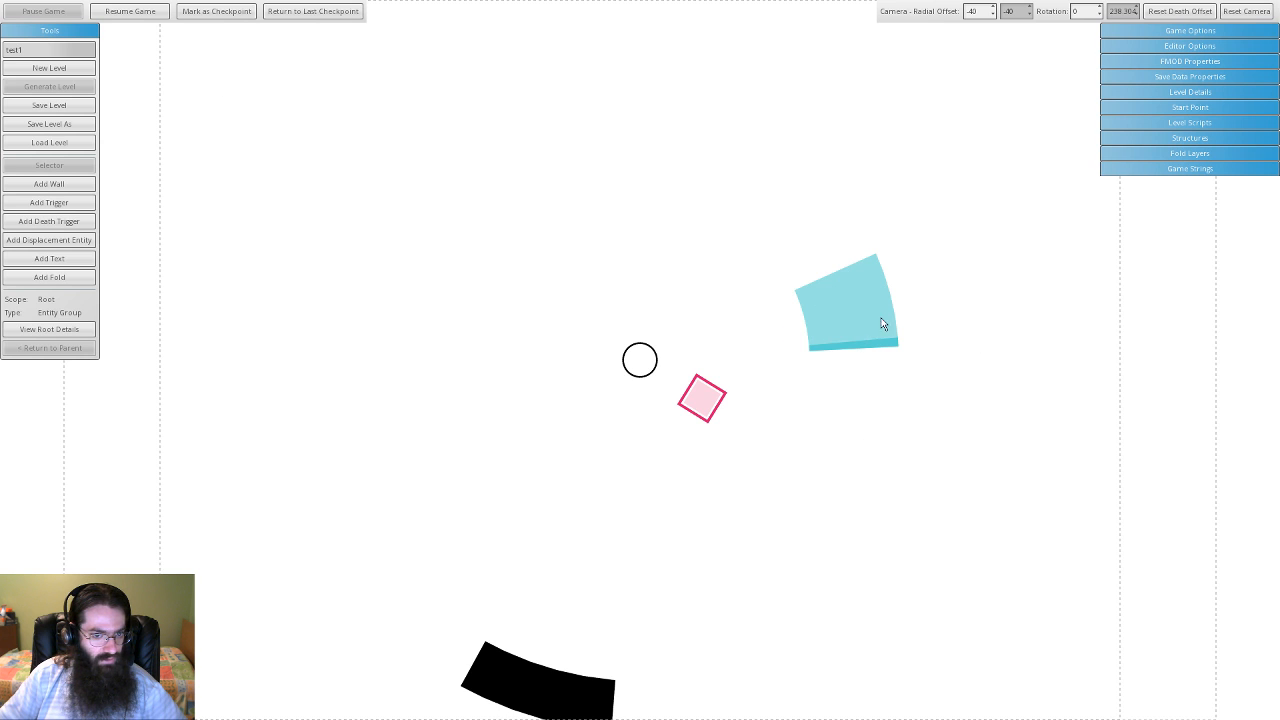
- Reload the level, then drag the cyan trigger upward to a radial offset of 109.409
click(70, 150)
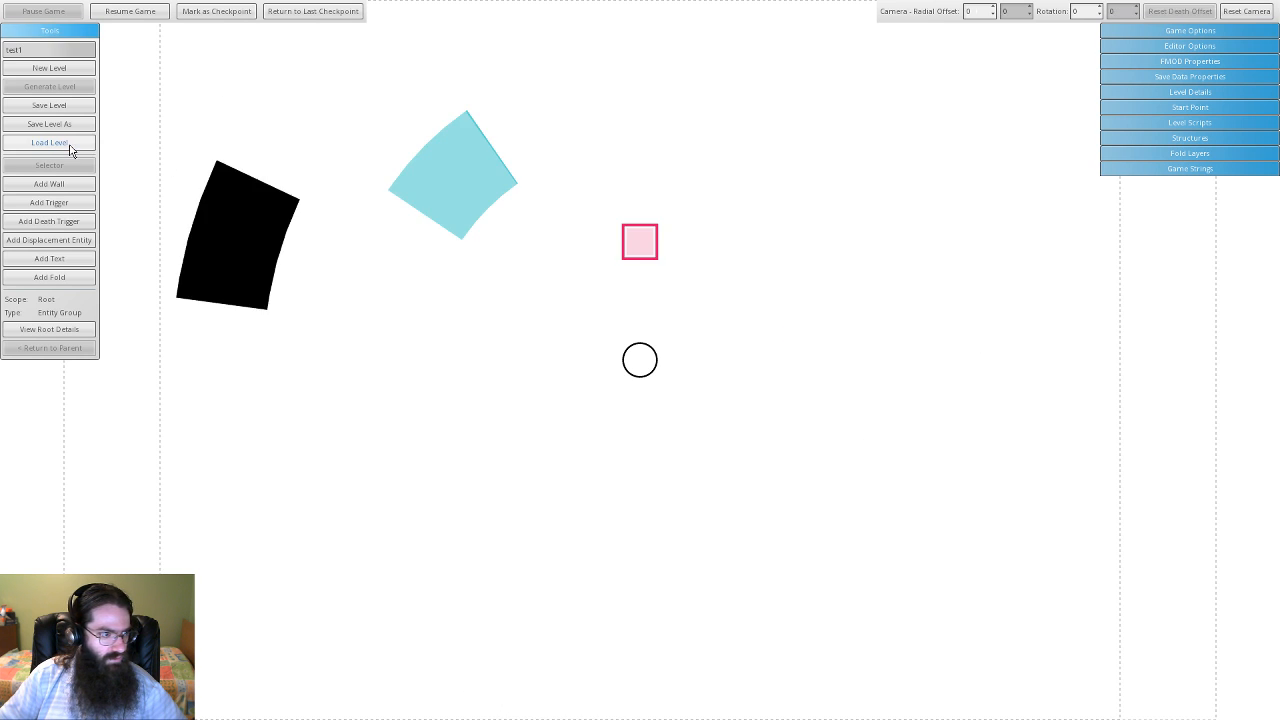
click(438, 164)
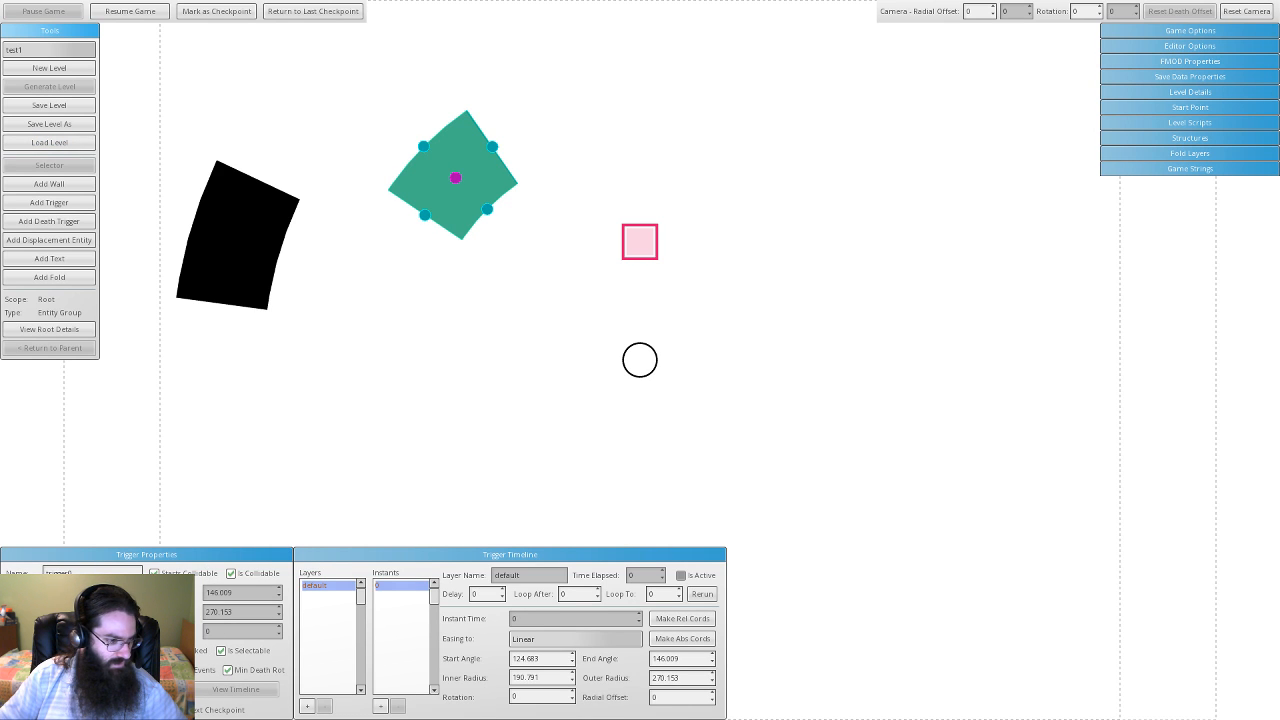
click(458, 327)
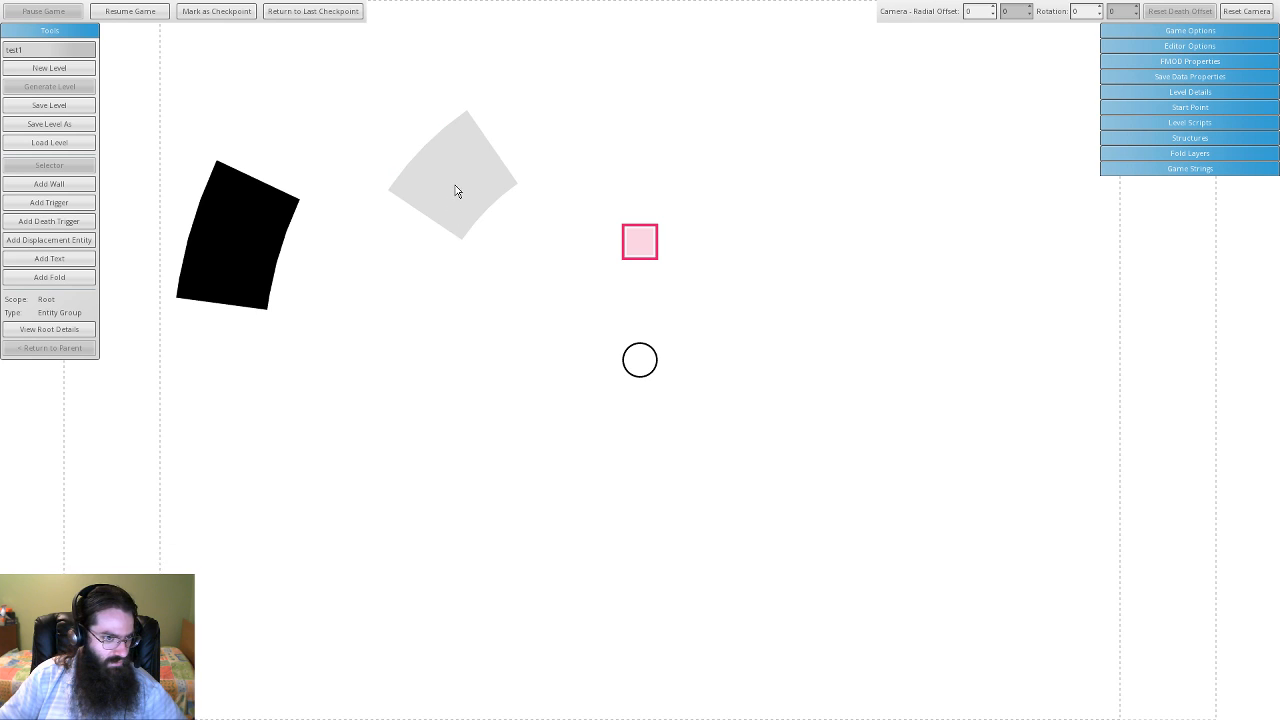
click(455, 190)
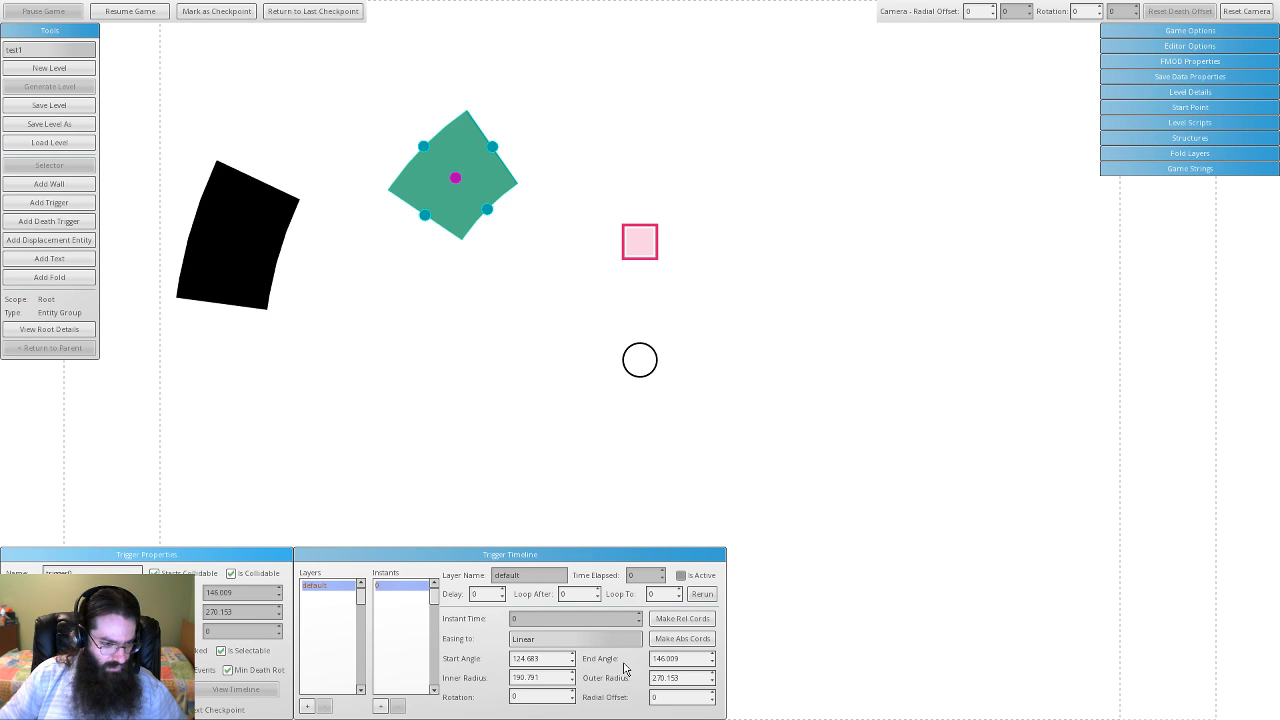
drag(457, 219, 338, 168)
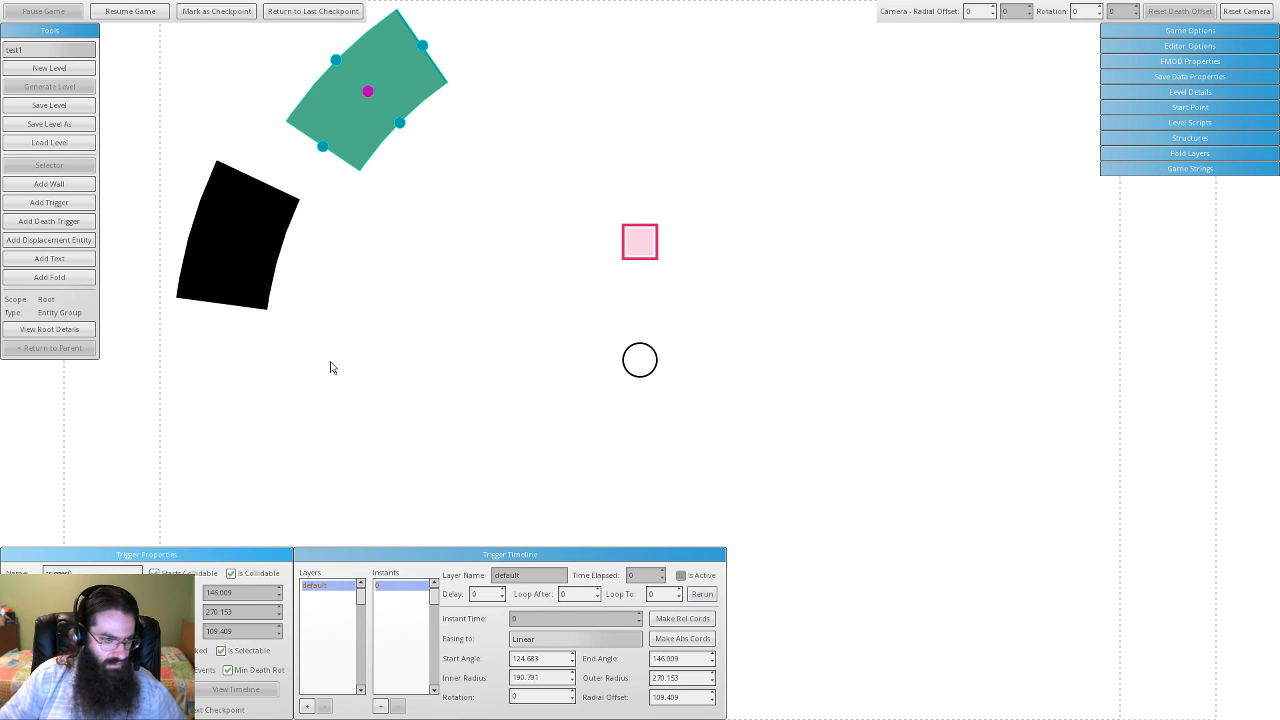
- Rerun the wall's timeline, let it sweep into the wide arc, pause, and select the trigger
click(238, 260)
click(703, 596)
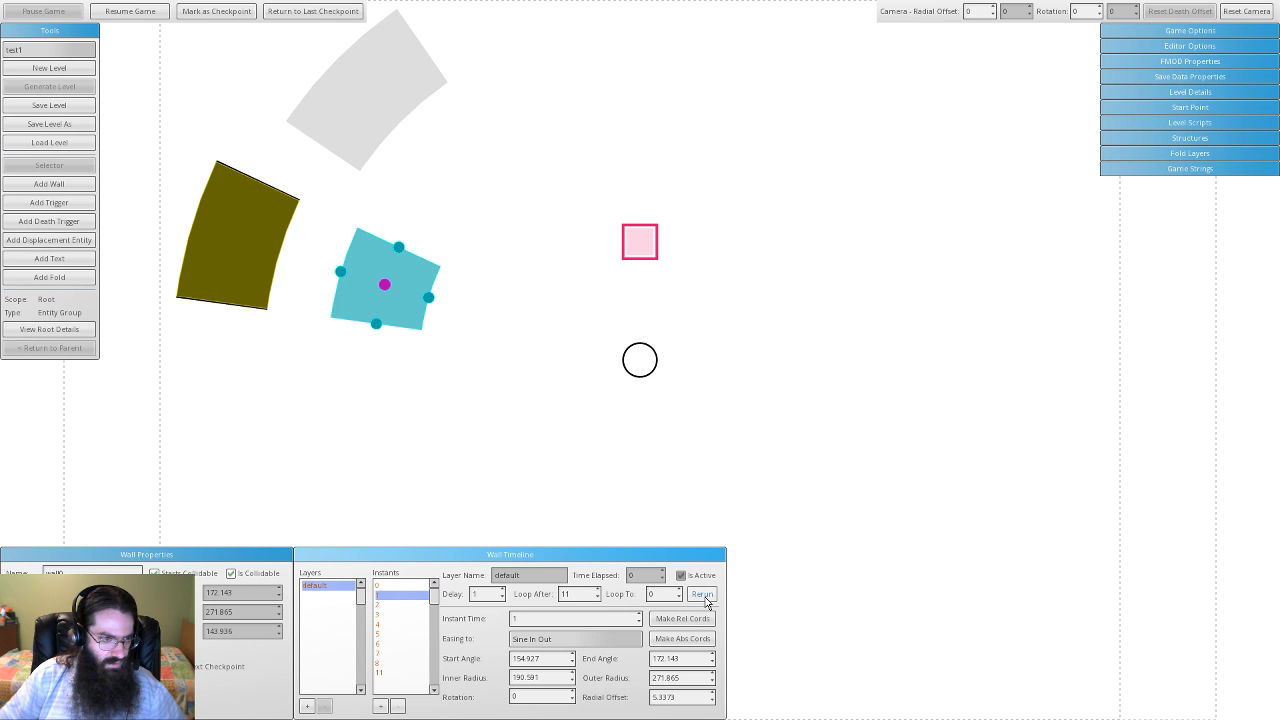
click(152, 17)
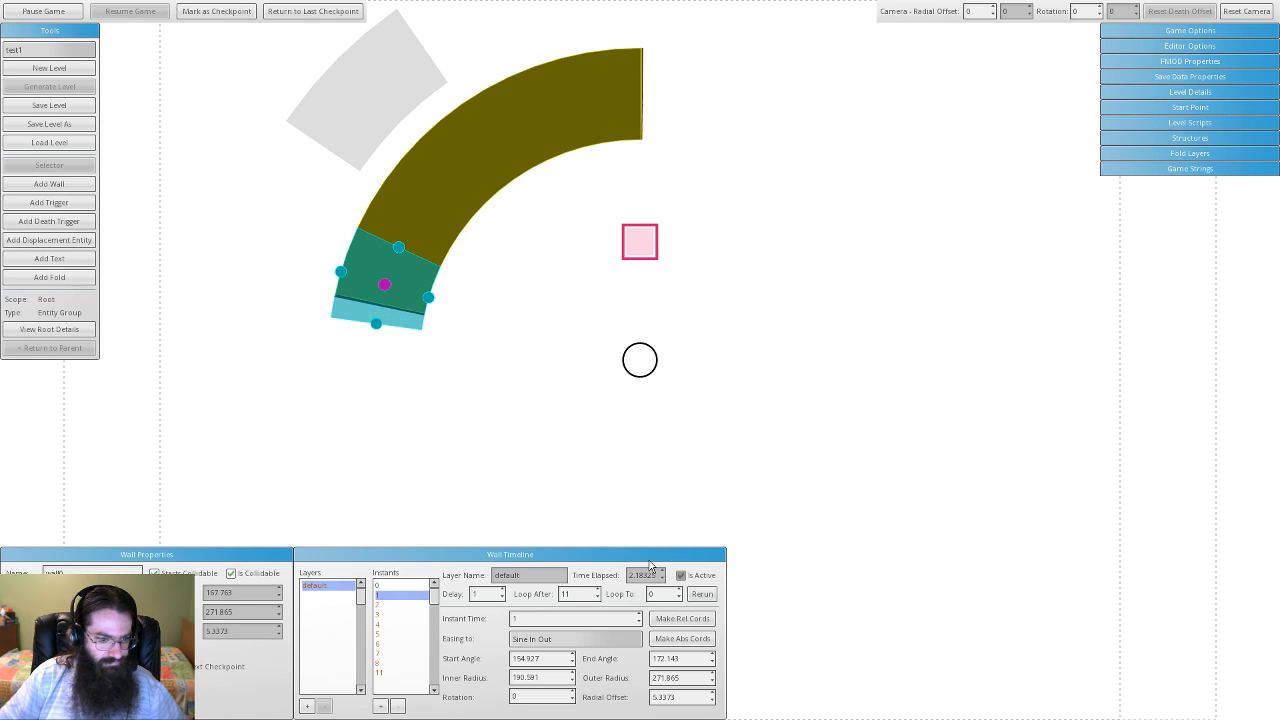
click(58, 11)
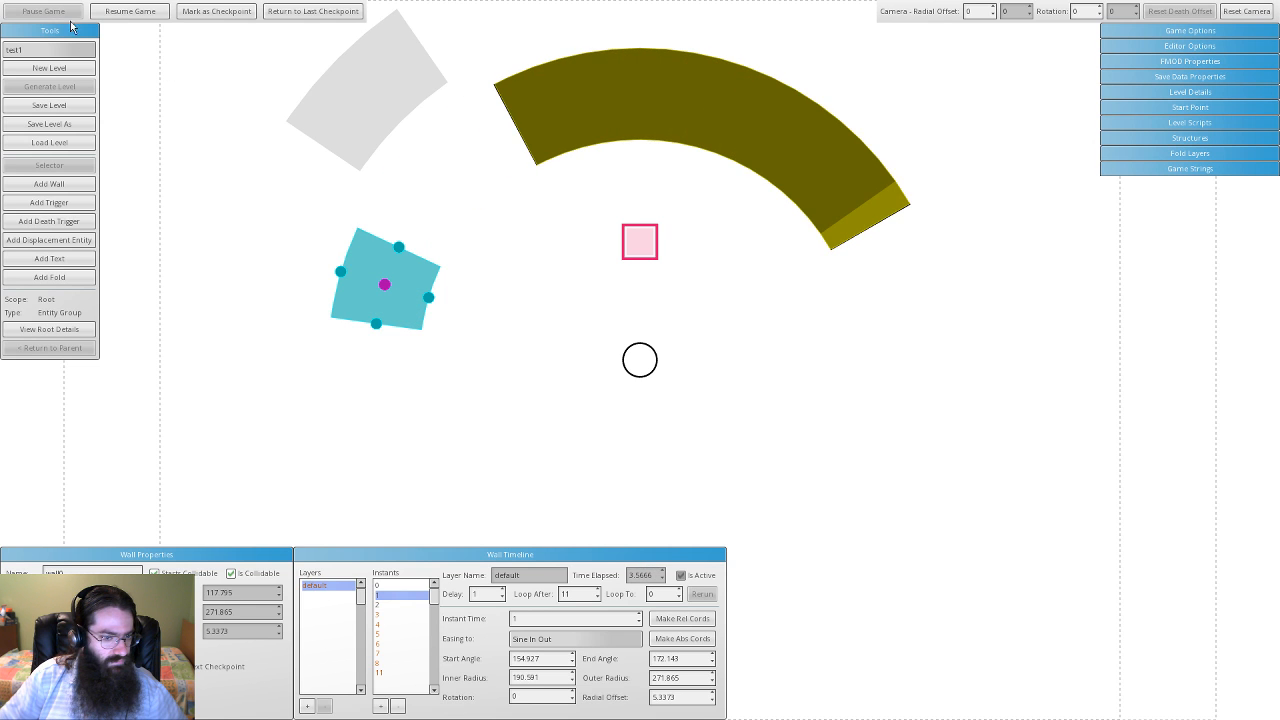
click(403, 191)
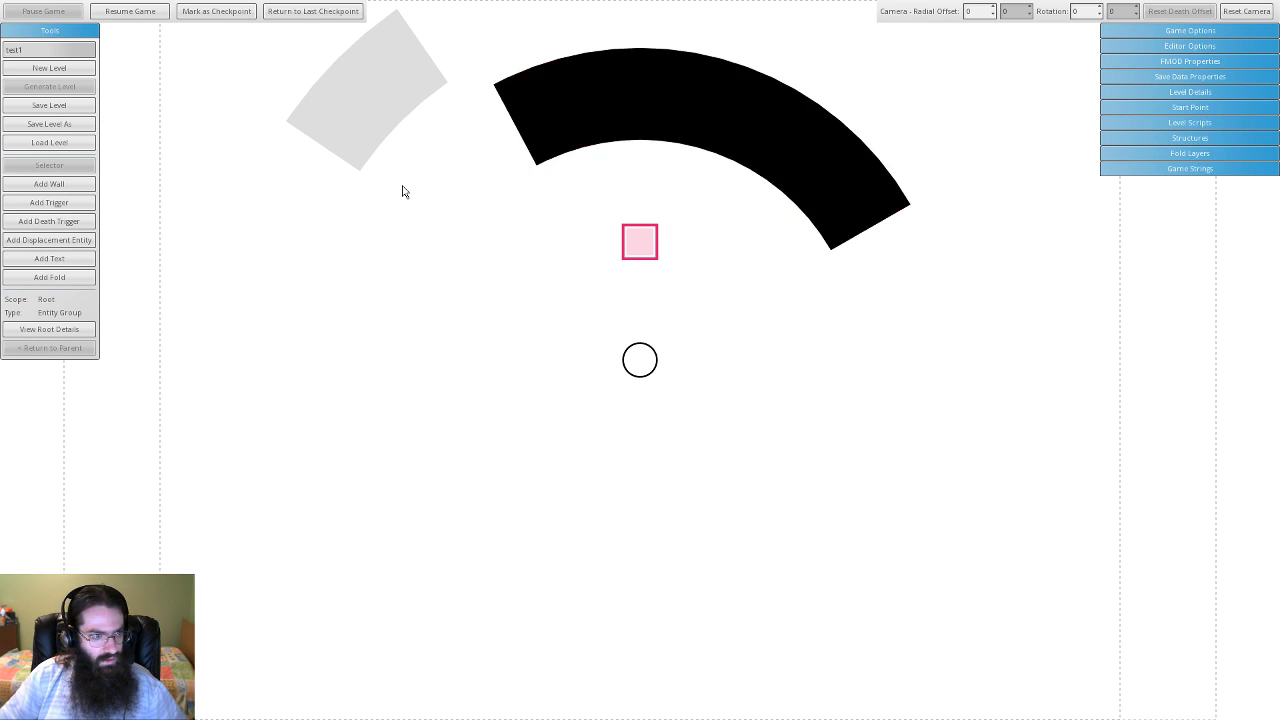
click(374, 128)
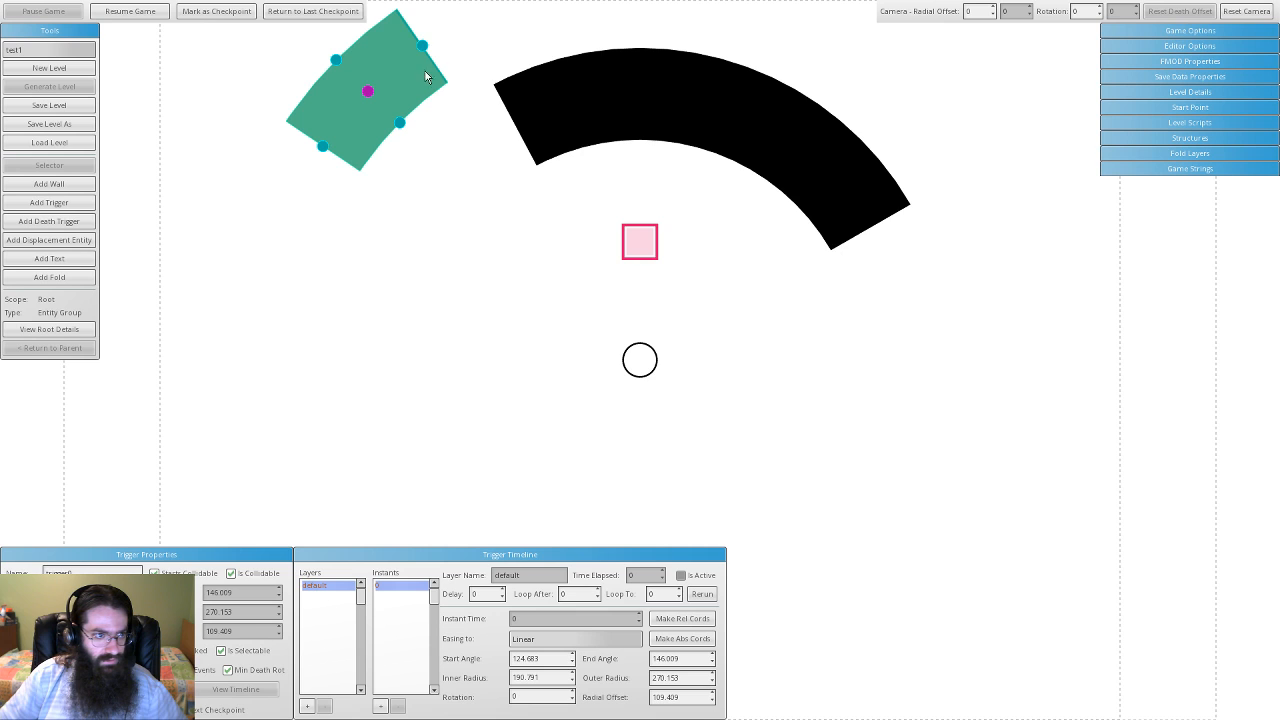
- Move the trigger beside the arc wall, adjust its angle span, then save and reload the level
drag(397, 80, 481, 158)
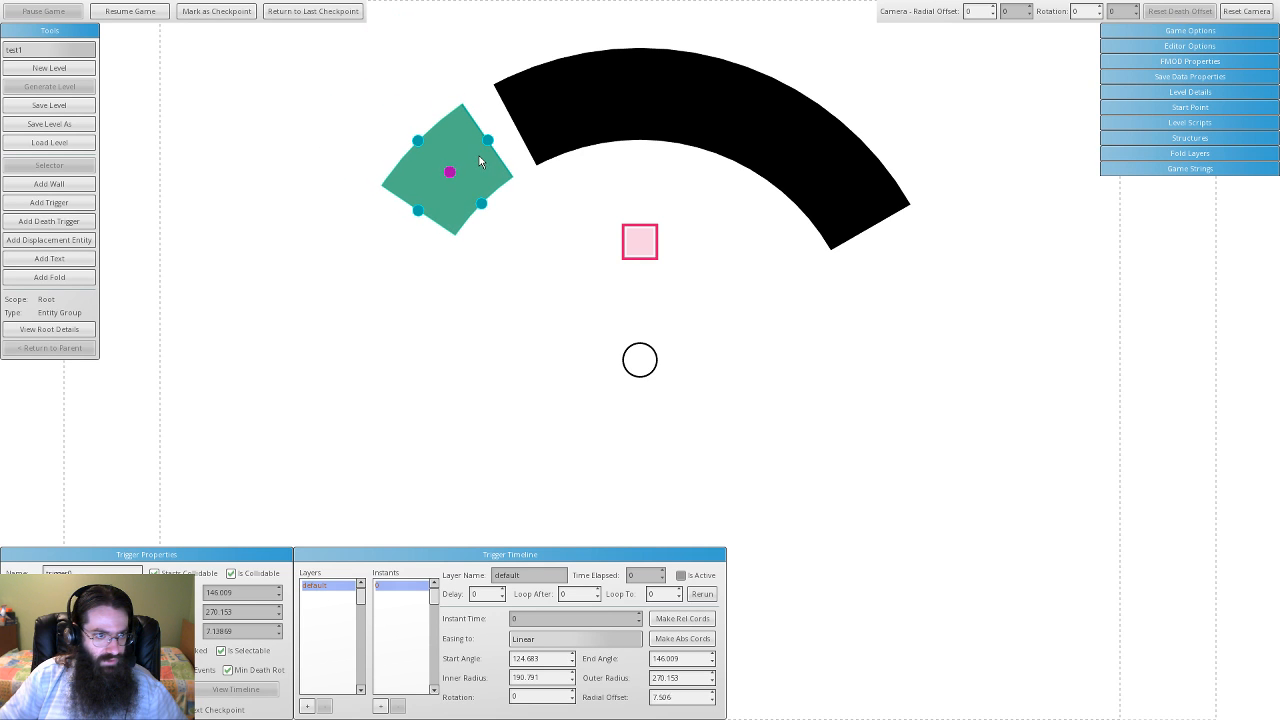
drag(419, 210, 707, 130)
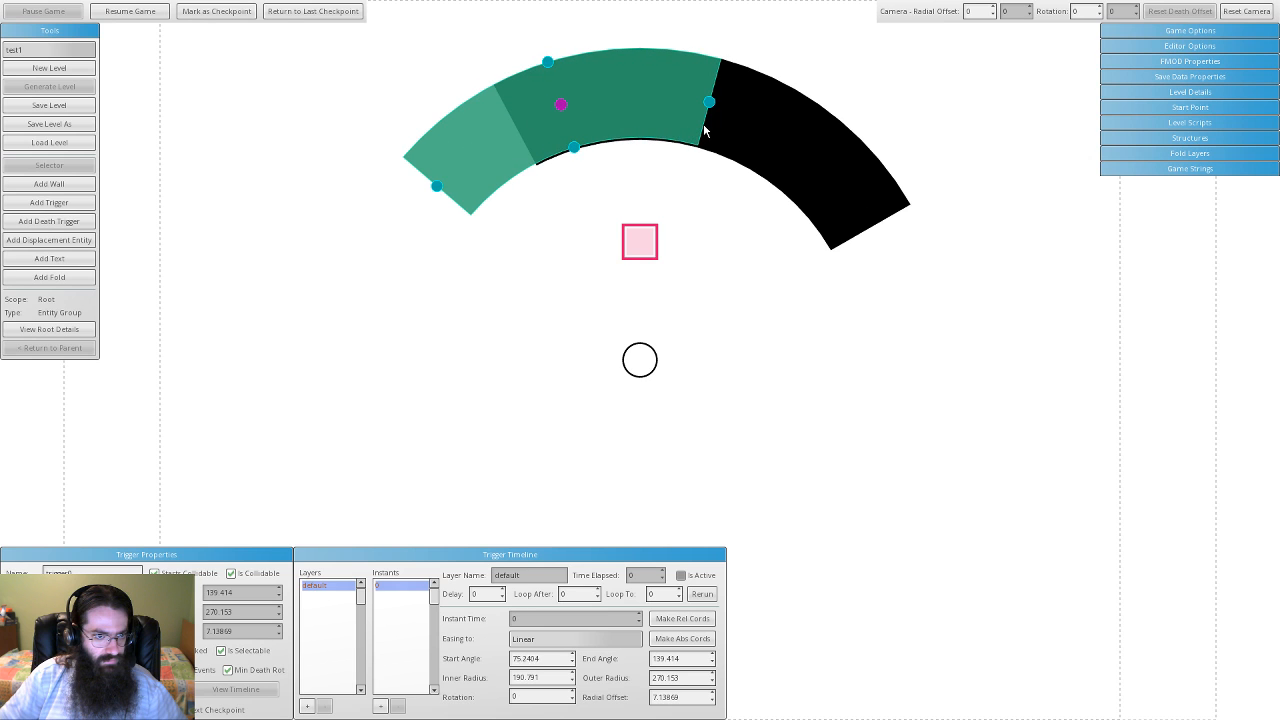
drag(437, 187, 380, 302)
drag(707, 104, 440, 248)
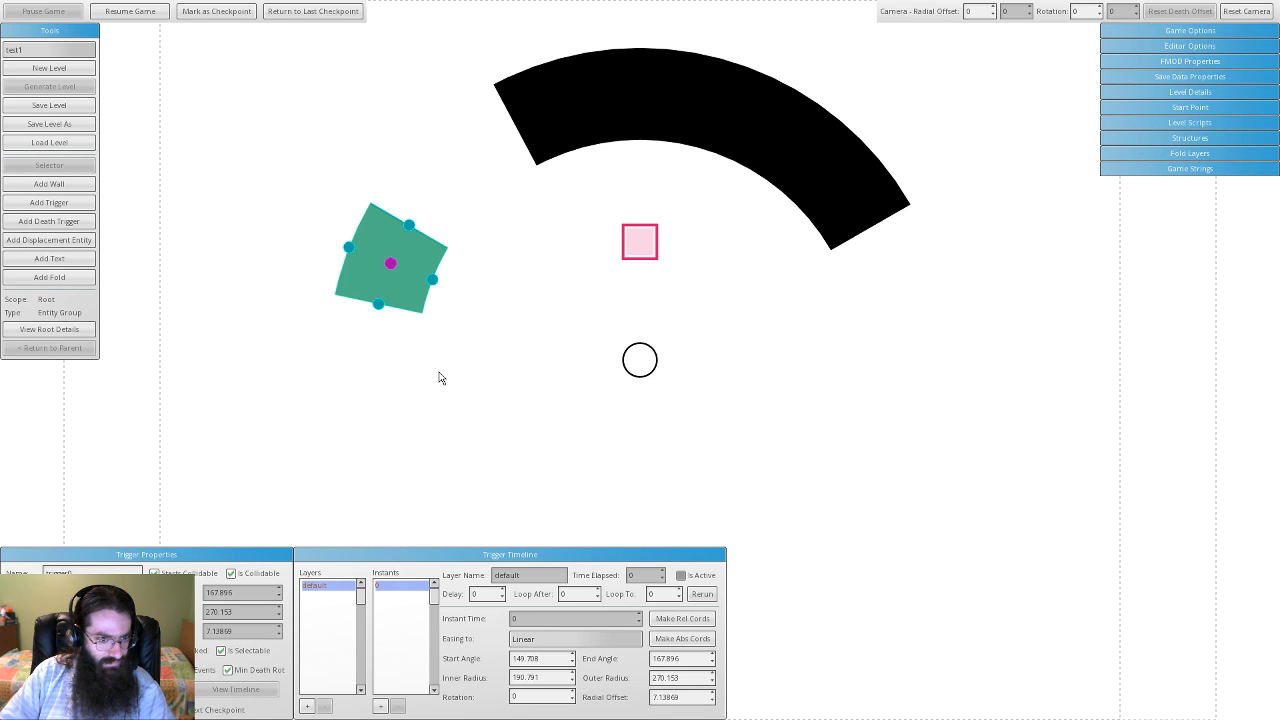
click(53, 108)
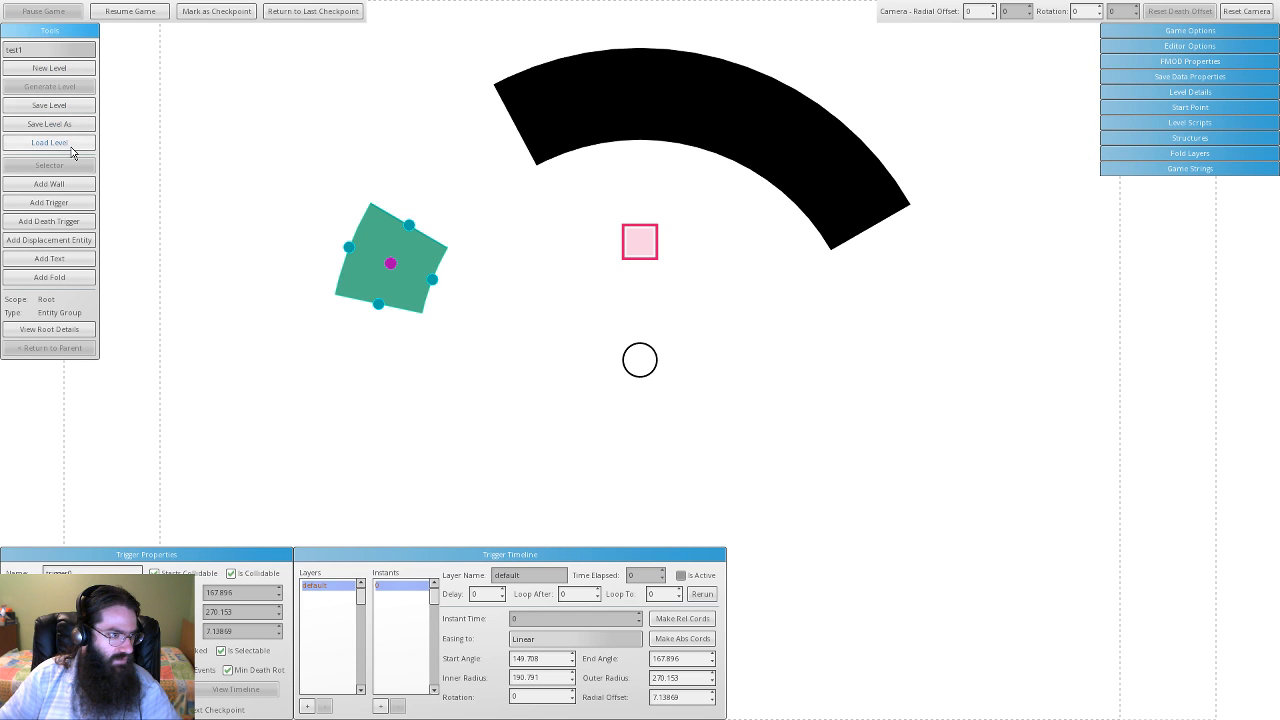
click(72, 146)
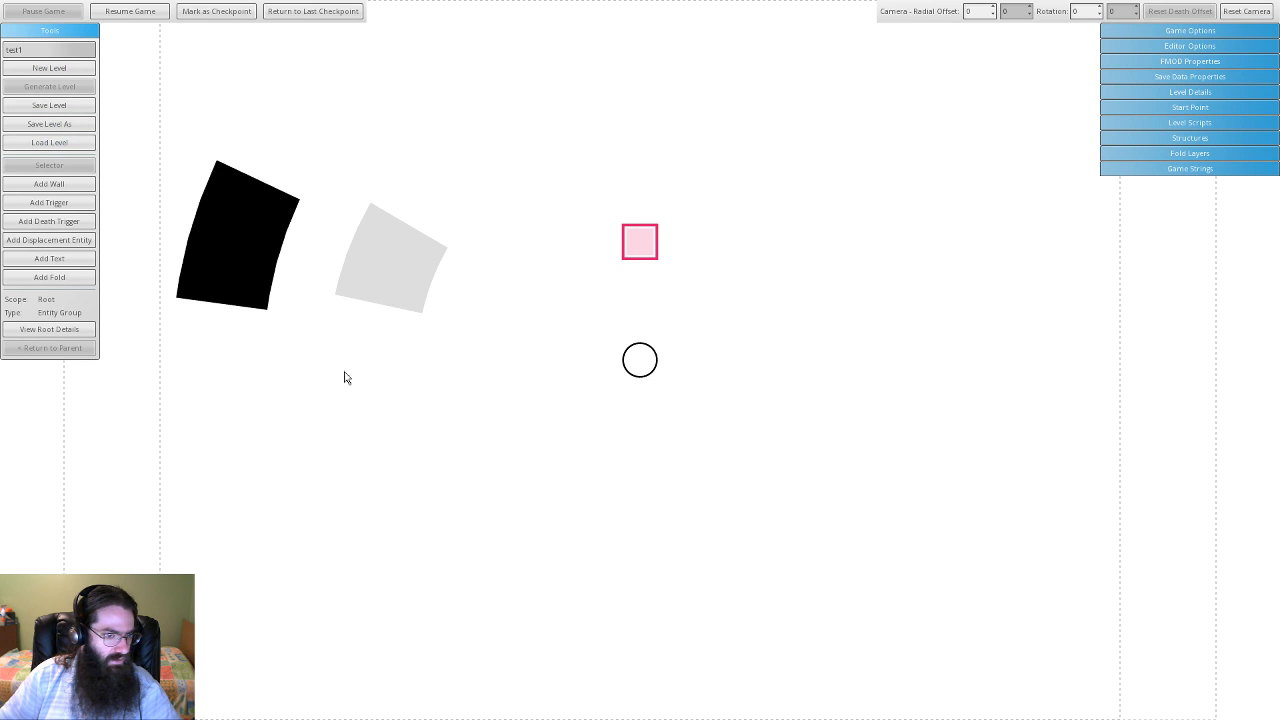
- Run the reloaded level for about 27 seconds, then pause it
click(163, 15)
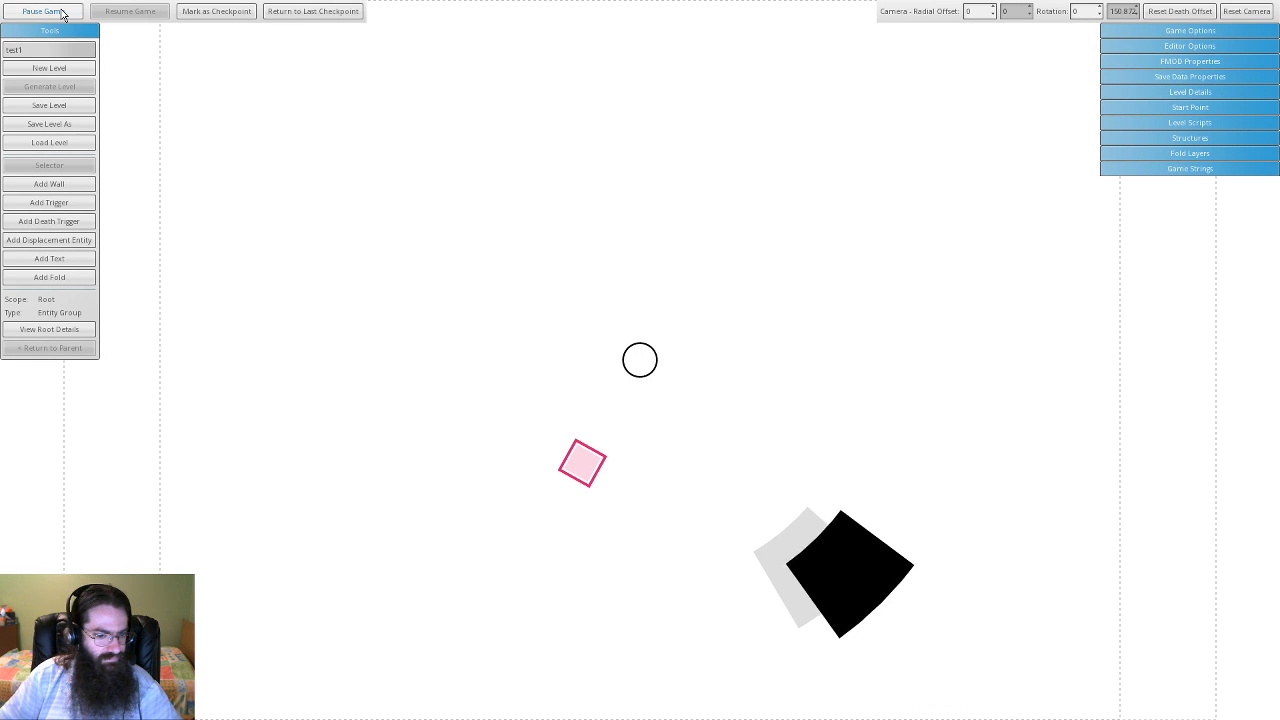
click(60, 12)
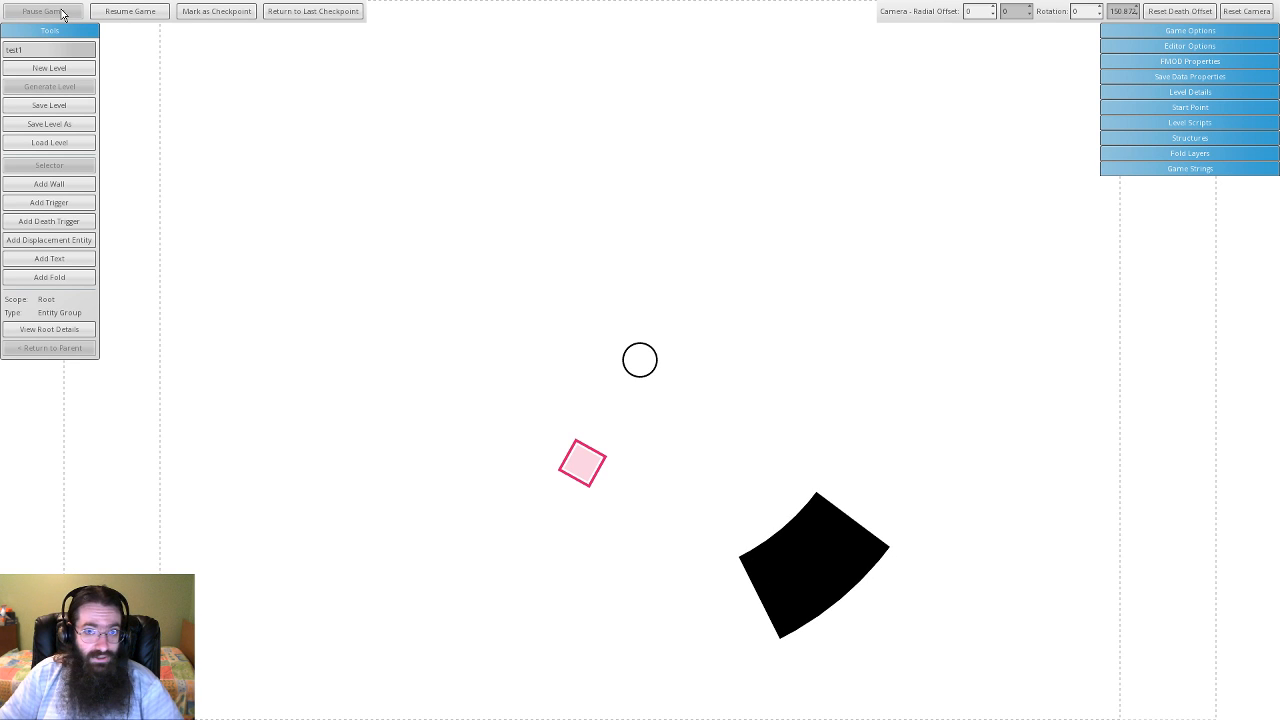